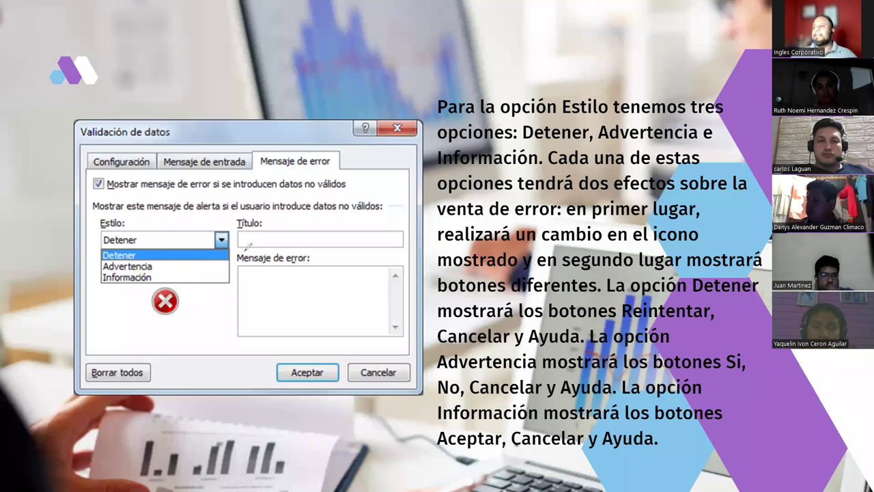
drag(246, 278, 340, 318)
drag(373, 274, 246, 325)
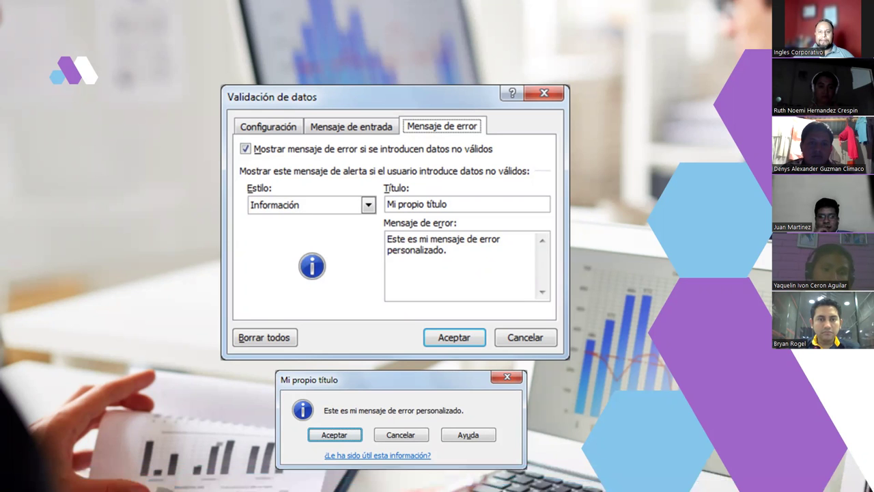
drag(265, 357, 353, 374)
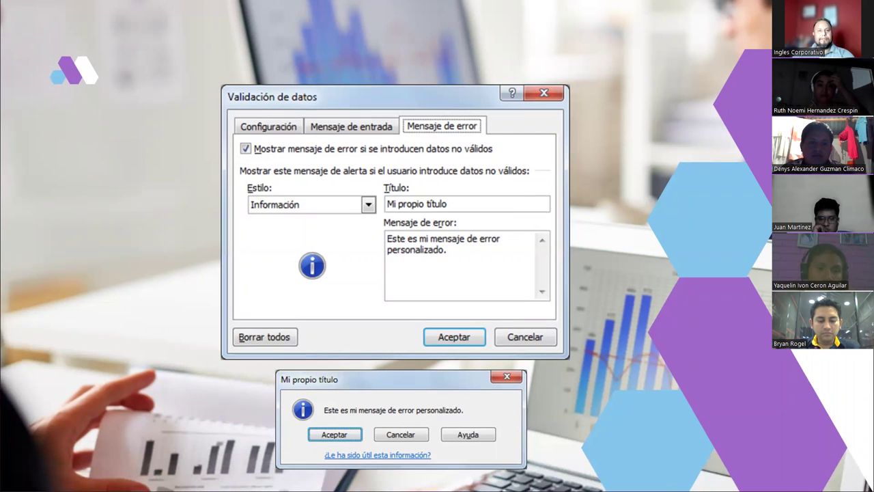
mouse_move(345, 372)
mouse_down()
mouse_move(258, 358)
mouse_move(318, 391)
mouse_move(342, 368)
mouse_move(295, 309)
mouse_move(377, 208)
mouse_up()
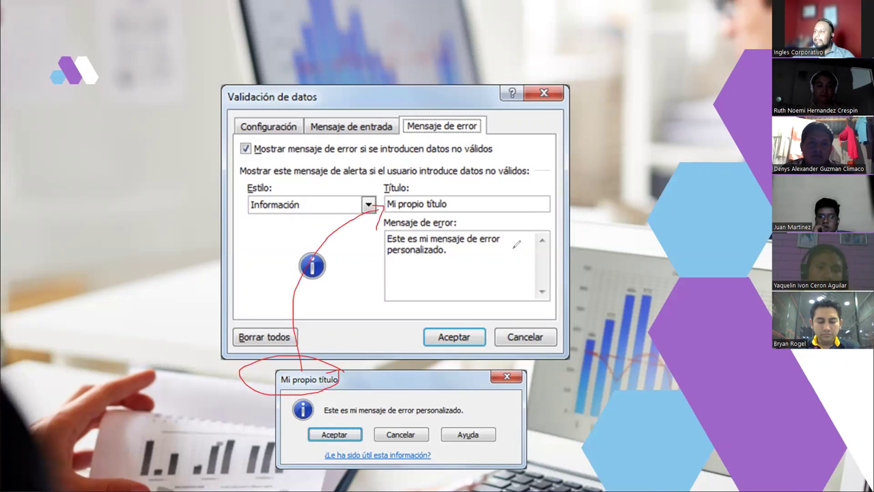
mouse_move(502, 237)
mouse_down()
mouse_move(396, 249)
mouse_move(499, 239)
mouse_up()
drag(549, 353, 496, 403)
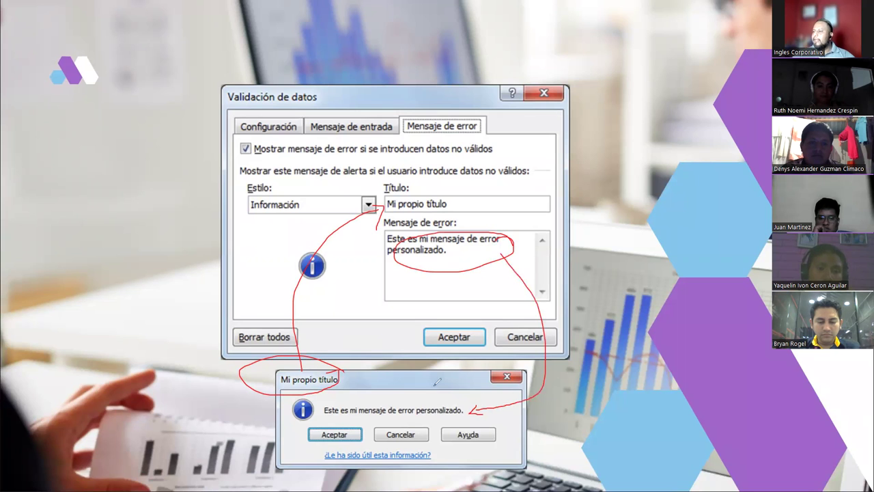
drag(239, 207, 251, 189)
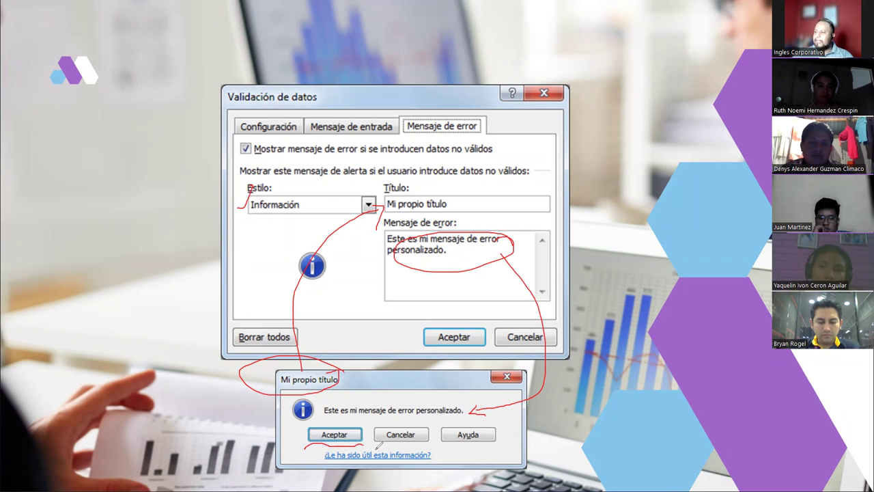
drag(445, 450, 507, 449)
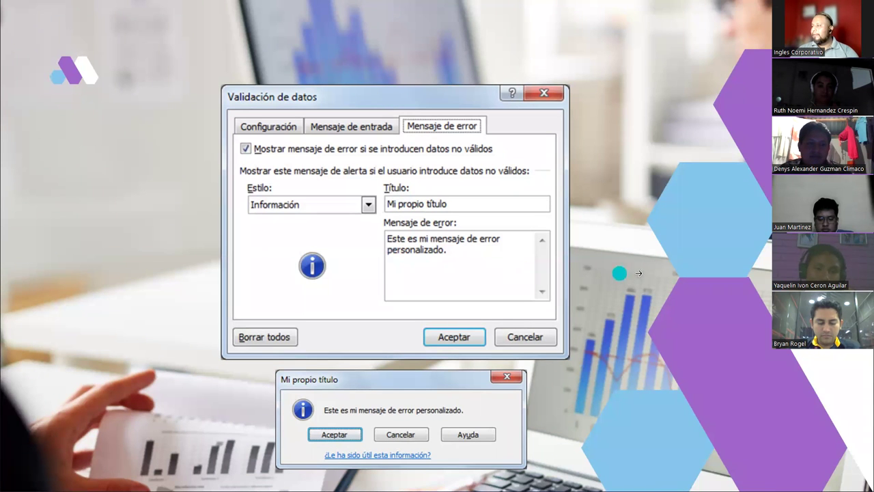
click(657, 273)
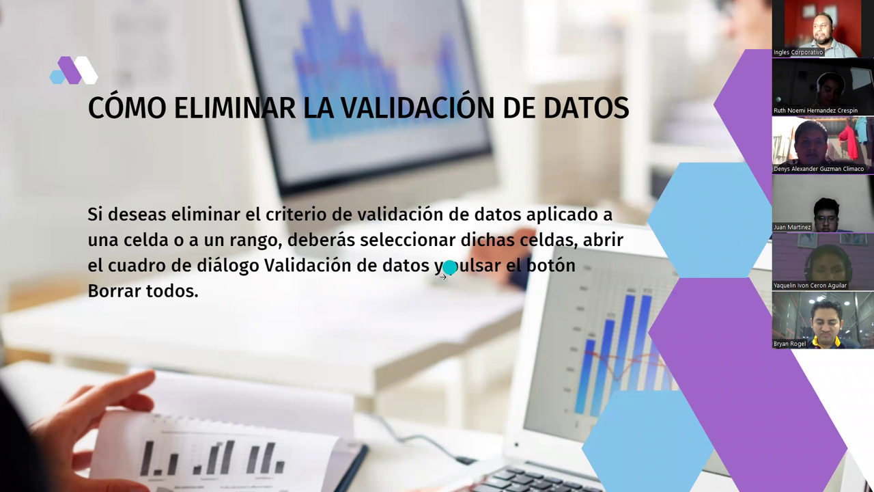
click(228, 338)
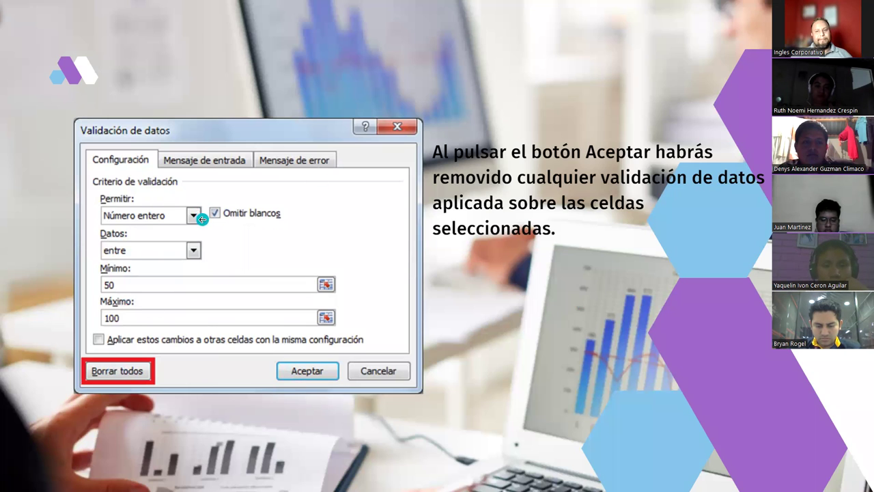
click(749, 277)
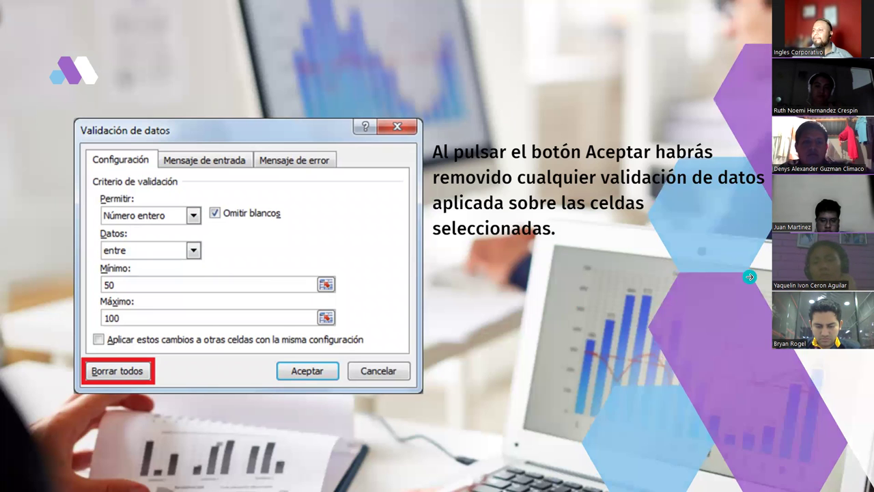
click(750, 277)
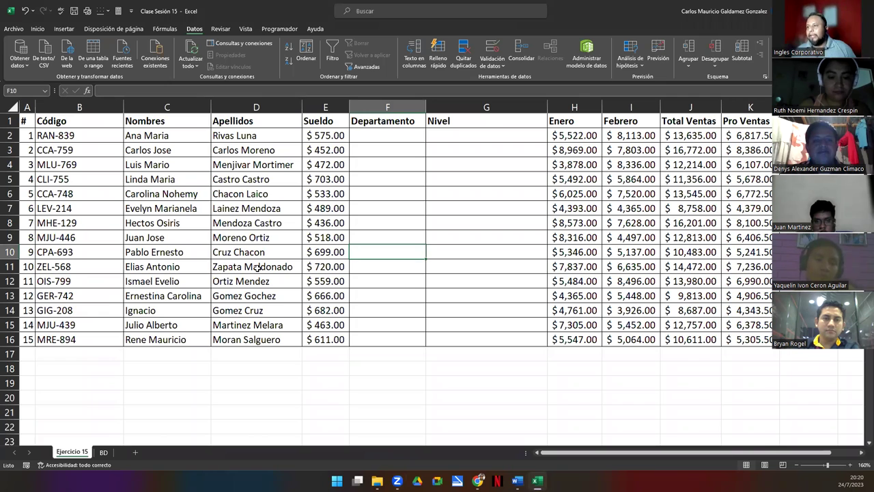
Examine the Ejercicio 15 table from Código to Pro Ventas, including the Enero and Febrero figures and the SUMA and PROMEDIO formulas
click(80, 135)
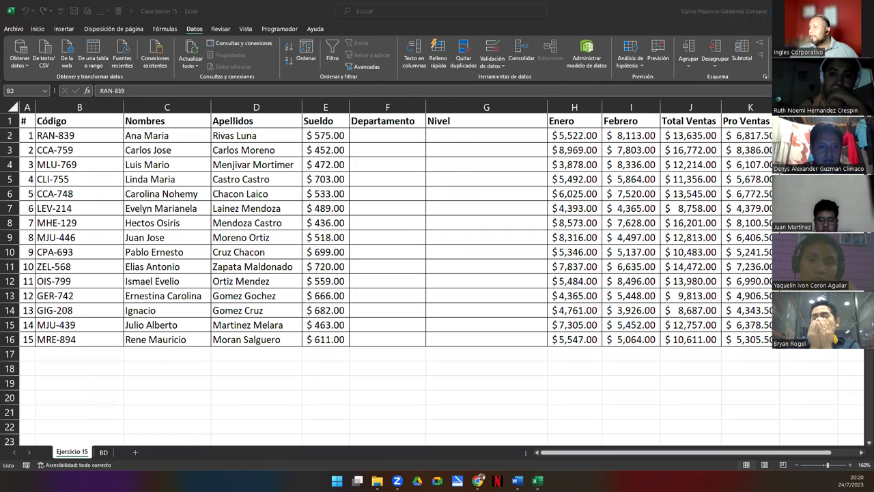
click(749, 135)
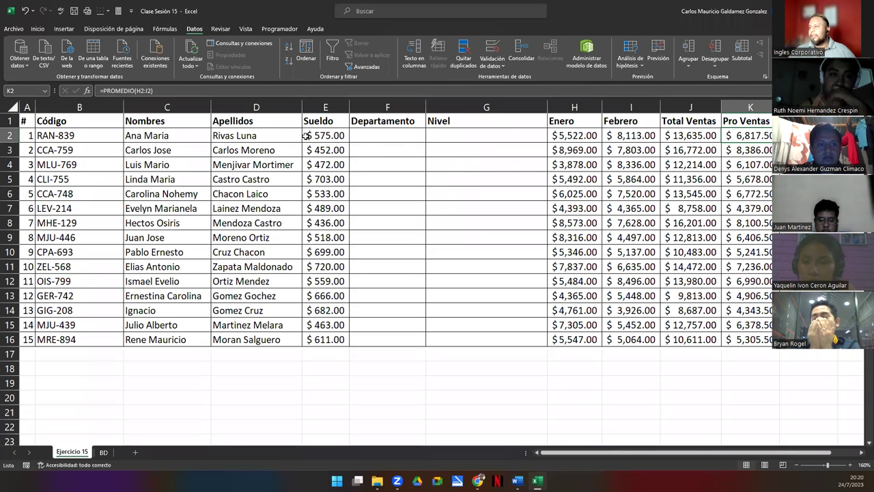
key(ctrl+Left)
key(ctrl+Left)
drag(574, 139, 654, 340)
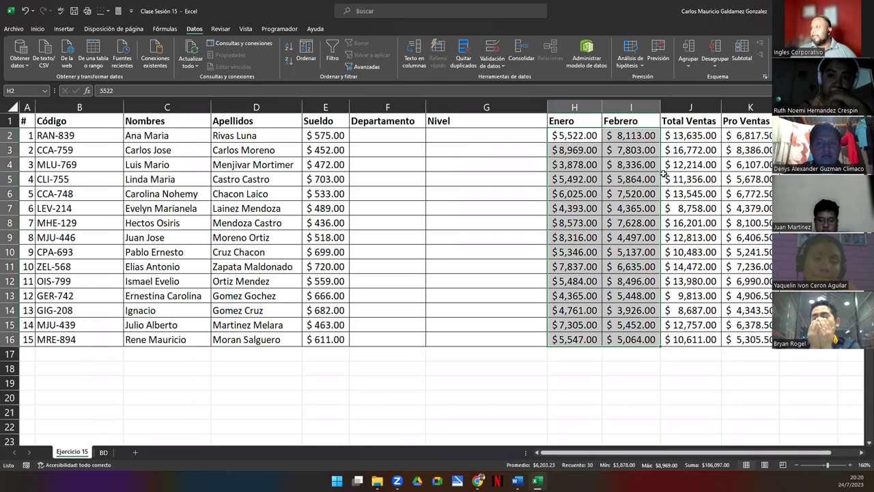
click(690, 137)
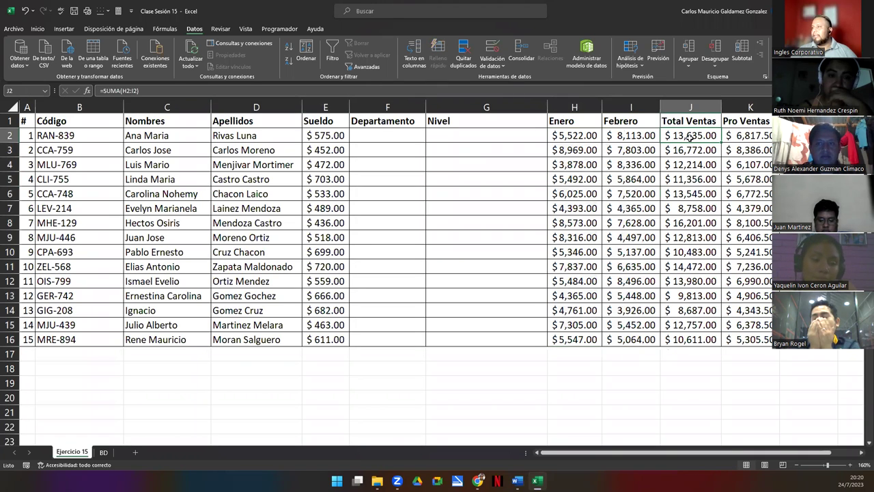
click(757, 137)
drag(580, 135, 621, 138)
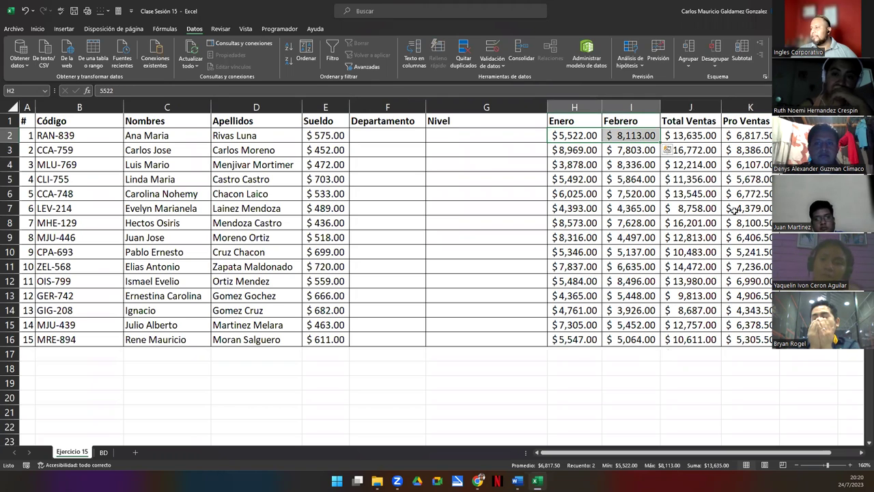
click(511, 221)
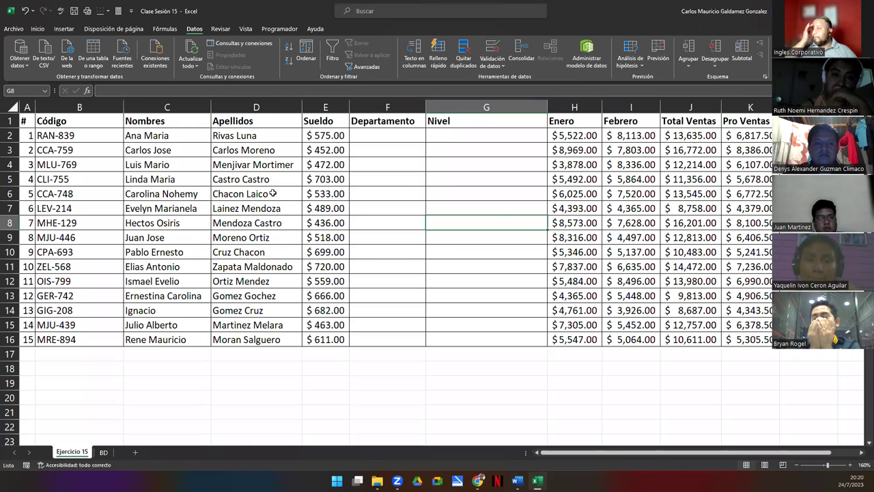
Examine the Departamento and Nivel columns down to row 16 in the Ejercicio 15 table
drag(373, 123, 408, 338)
drag(445, 124, 462, 341)
click(462, 343)
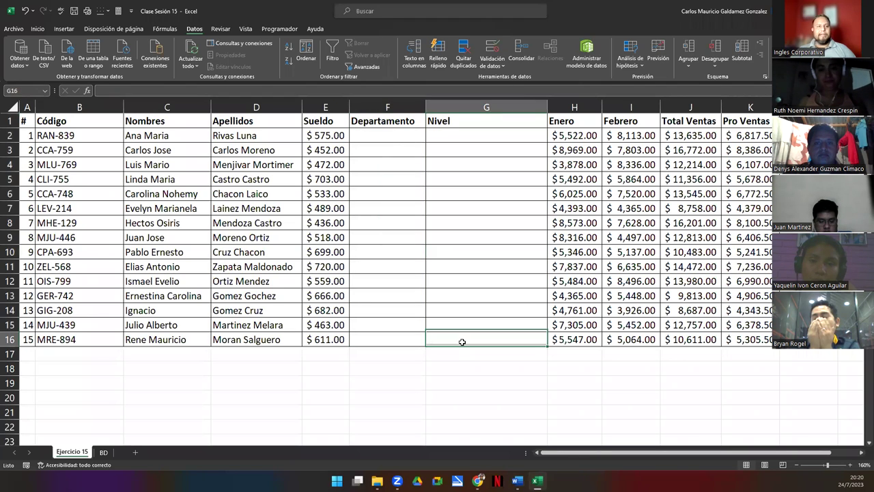
Examine the lists on the BD sheet under Departamento, Nivel, DIA, MES, AÑO and Categoria
click(103, 452)
click(81, 454)
key(ctrl+Page_Down)
click(72, 453)
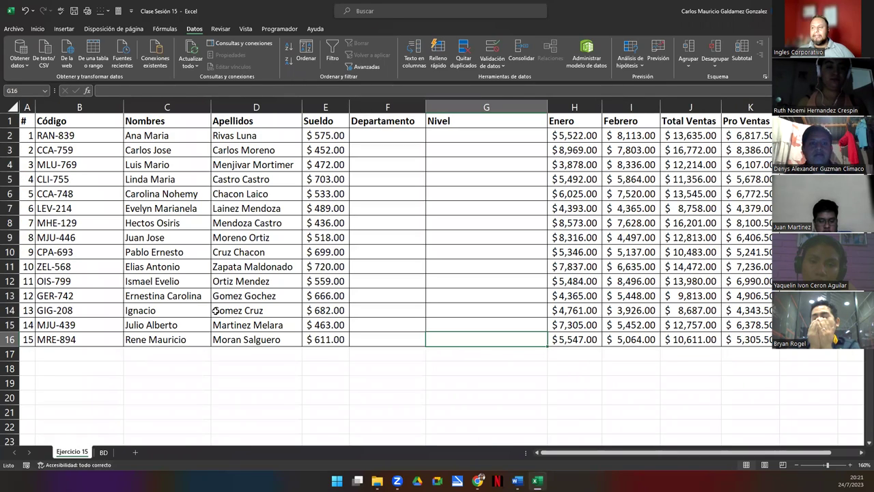
click(103, 454)
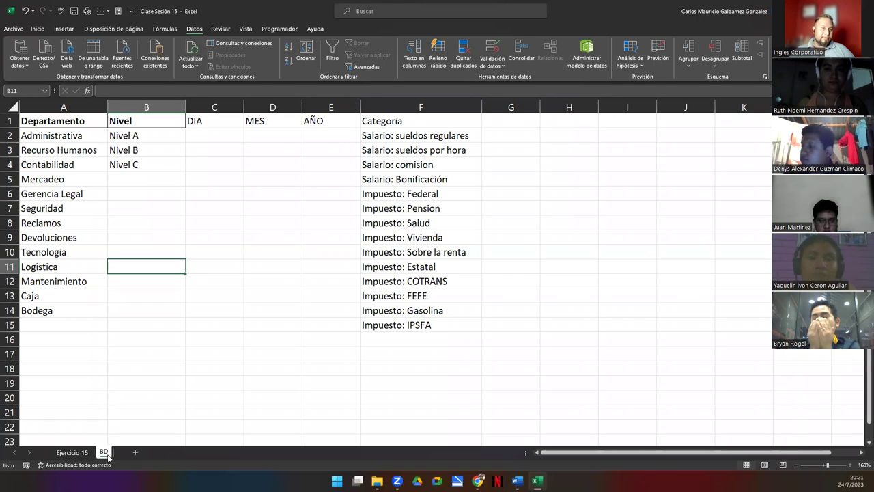
drag(52, 121, 52, 310)
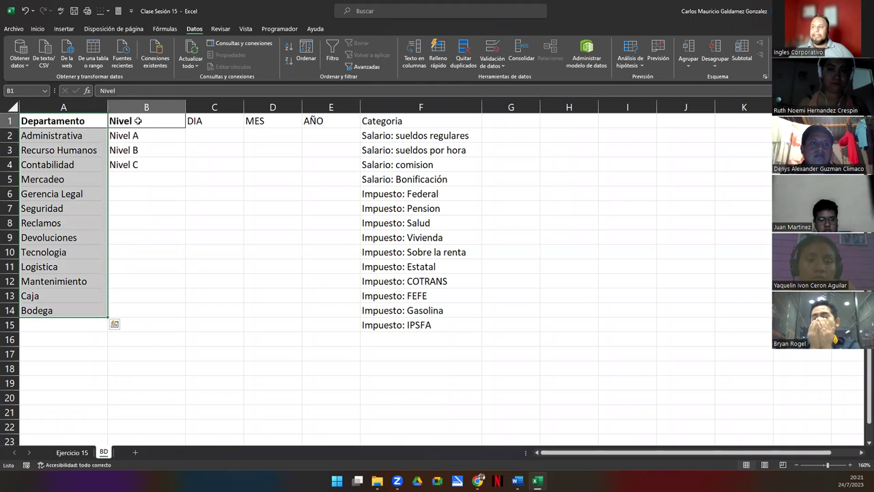
drag(136, 122, 138, 164)
drag(204, 122, 321, 162)
drag(385, 123, 391, 325)
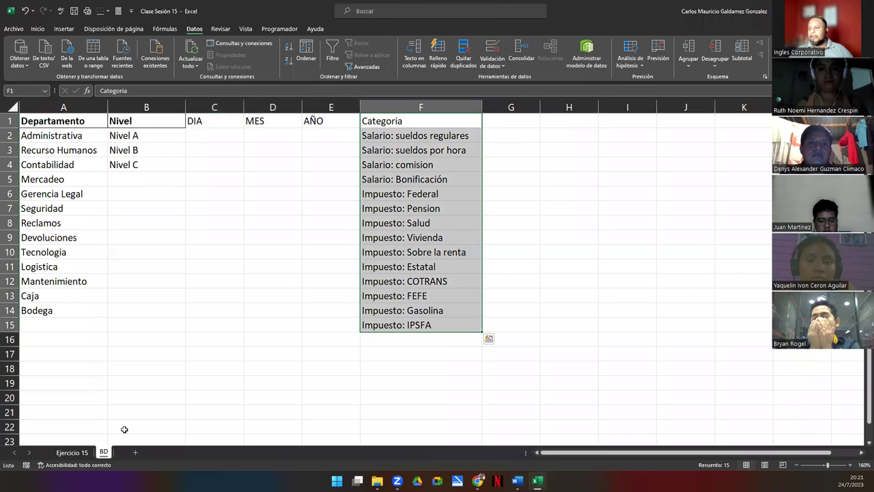
Return to the Ejercicio 15 sheet and review the cells F2:G16 under Departamento and Nivel
click(68, 454)
drag(390, 137, 444, 339)
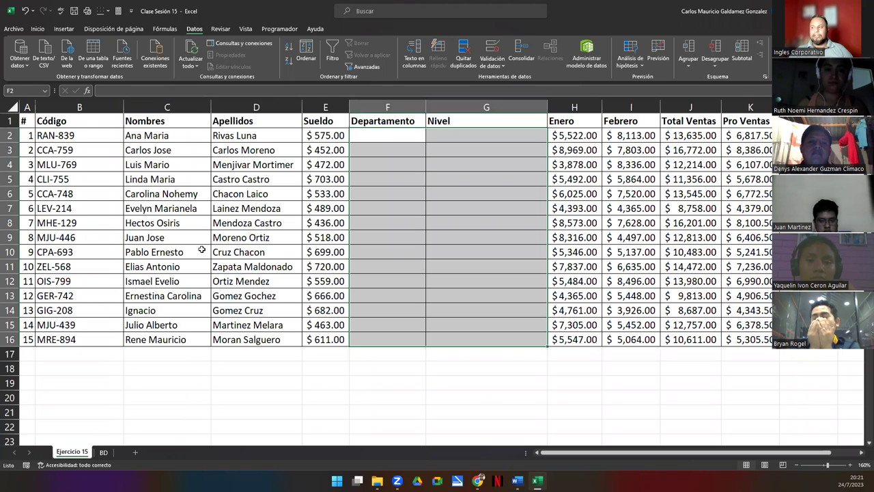
click(201, 250)
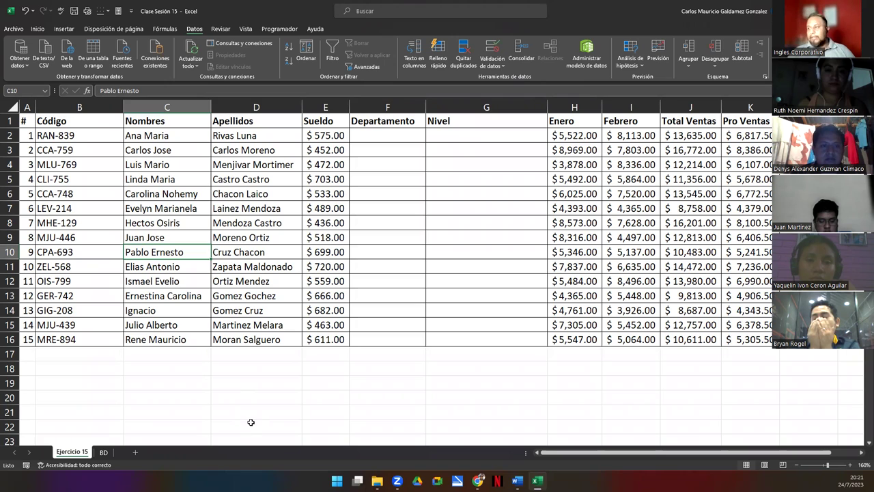
click(305, 403)
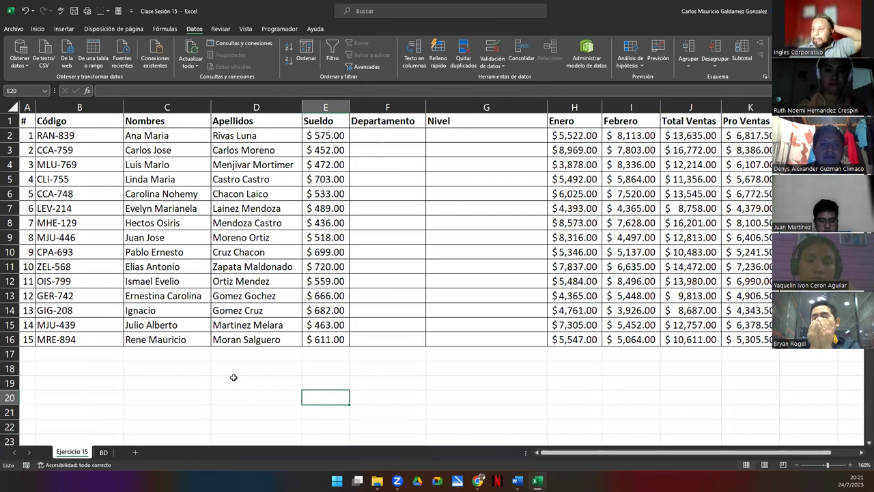
Examine the department names in A2:A14 and their heading on the BD sheet
click(104, 452)
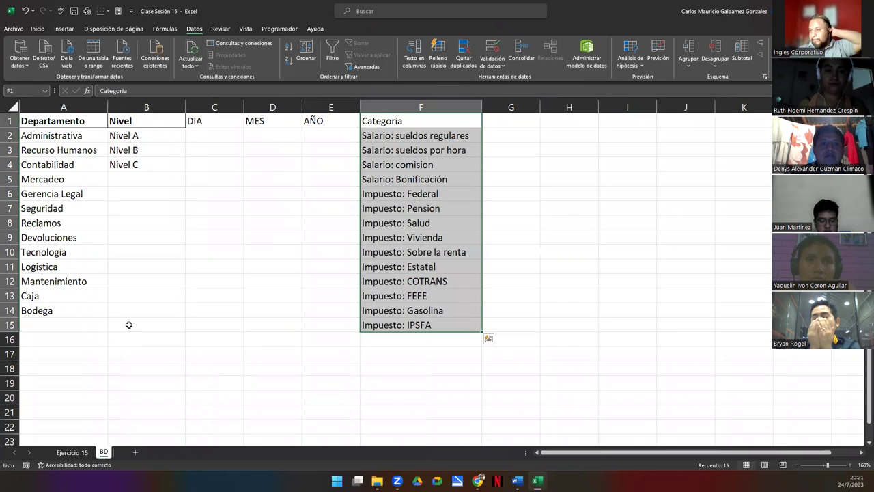
click(54, 176)
click(73, 136)
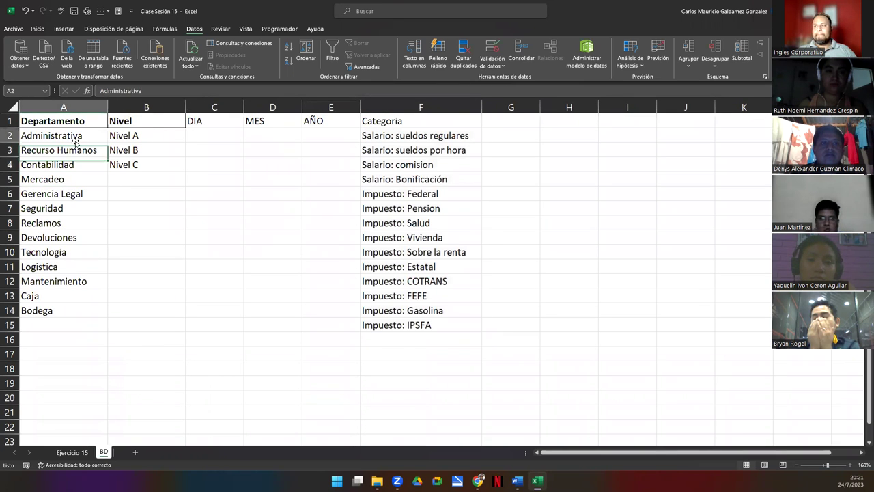
drag(54, 137, 73, 313)
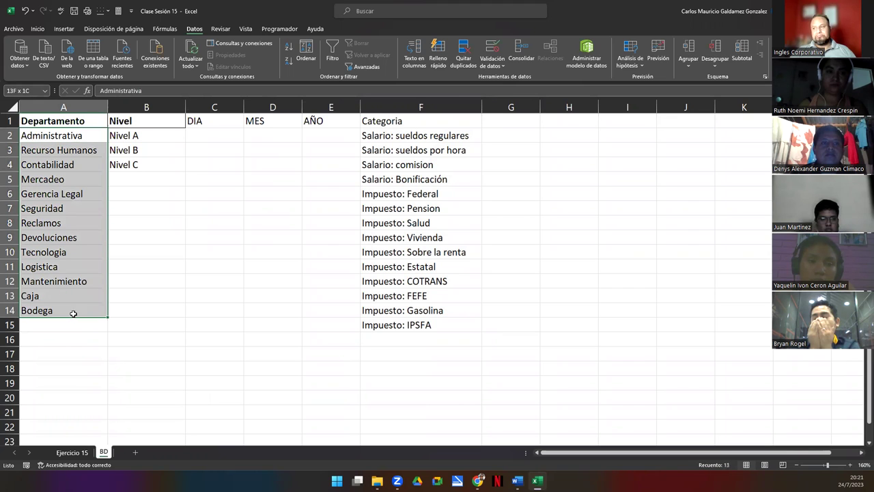
click(41, 121)
click(57, 135)
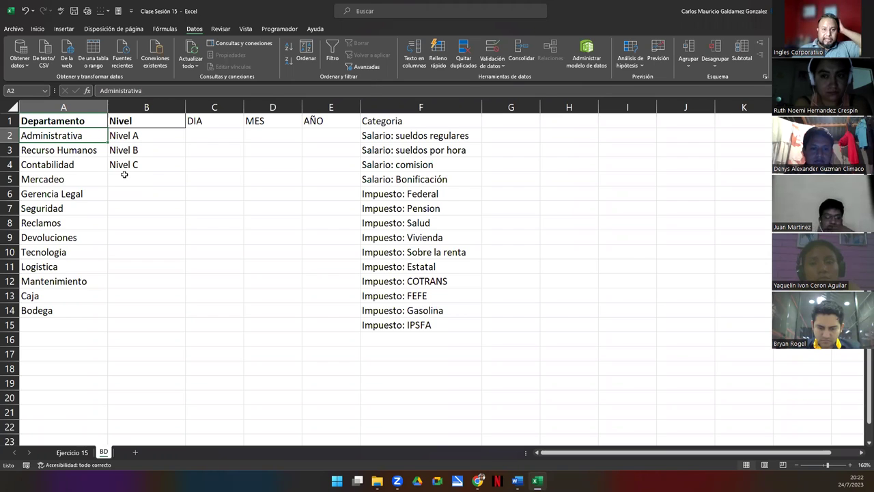
Go back to Ejercicio 15 and review the range F2:G16 and the first record's Sueldo, Departamento and Nivel cells
click(71, 452)
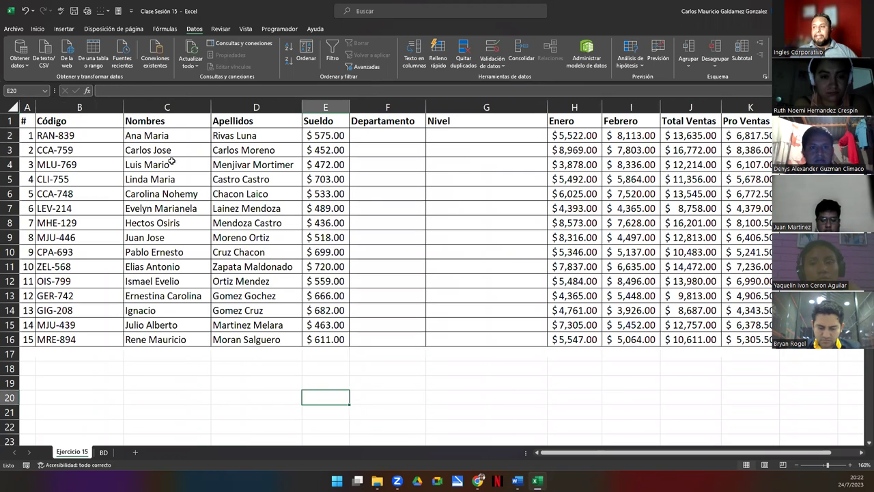
drag(397, 136, 448, 338)
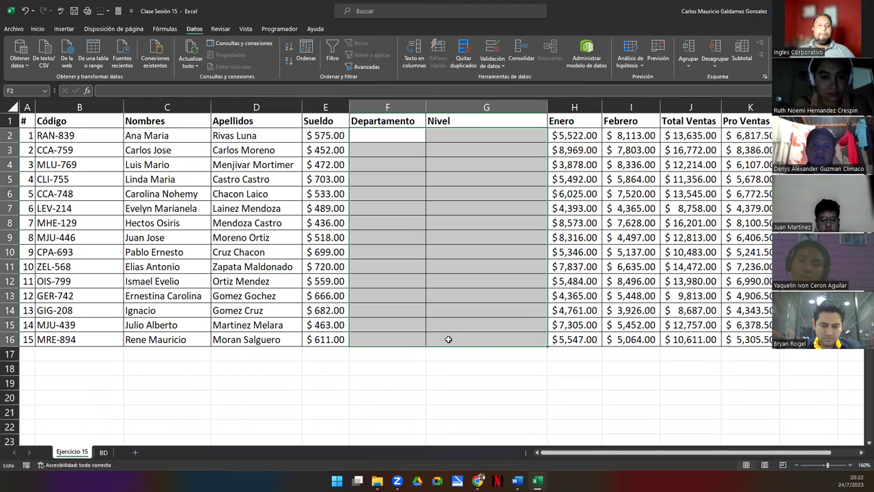
click(449, 339)
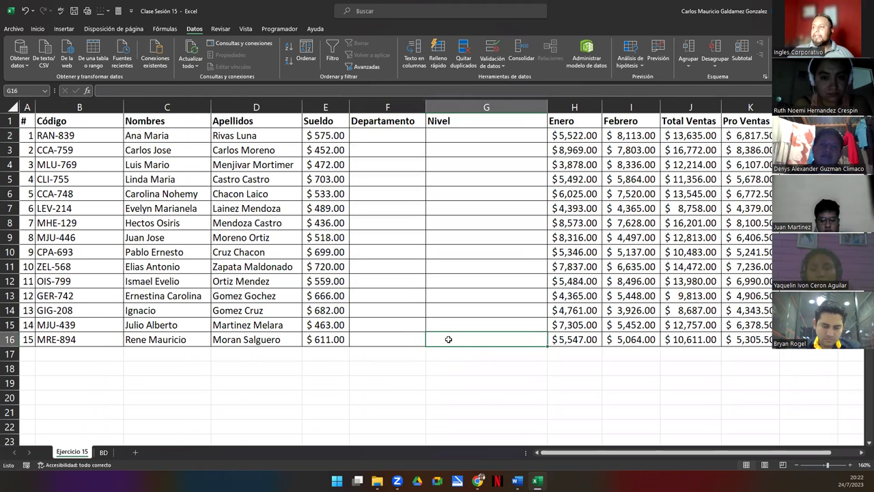
click(315, 135)
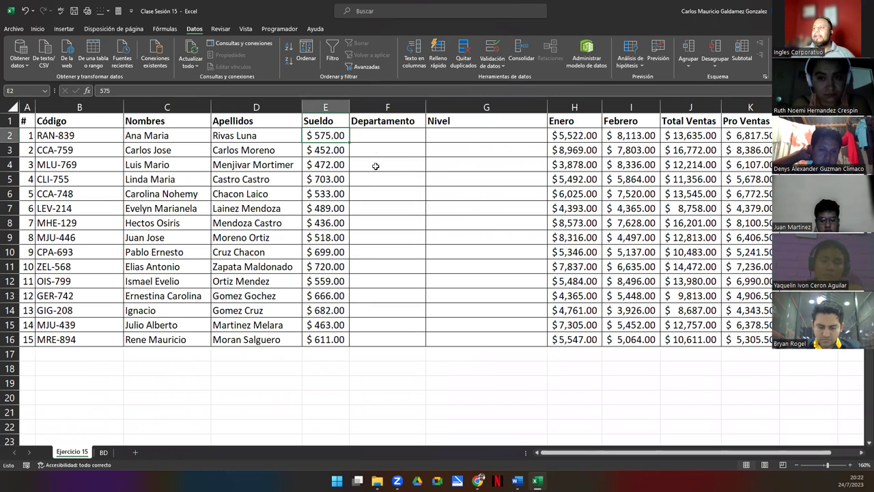
click(370, 134)
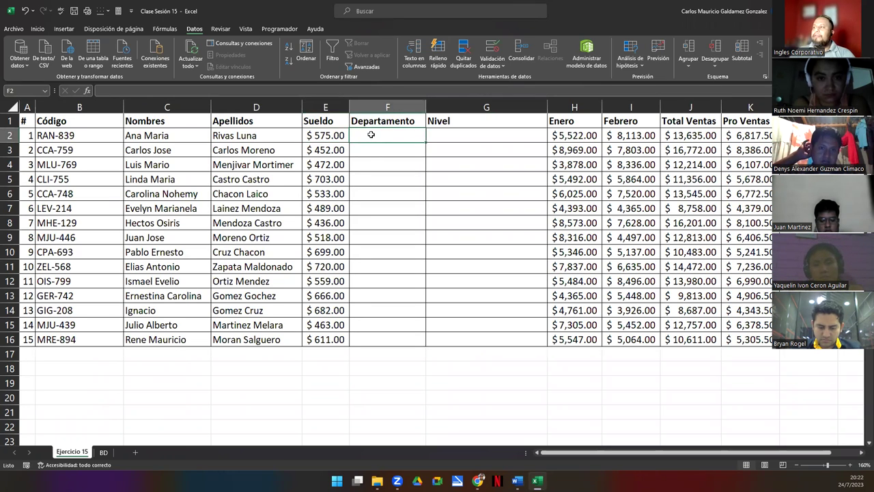
click(439, 135)
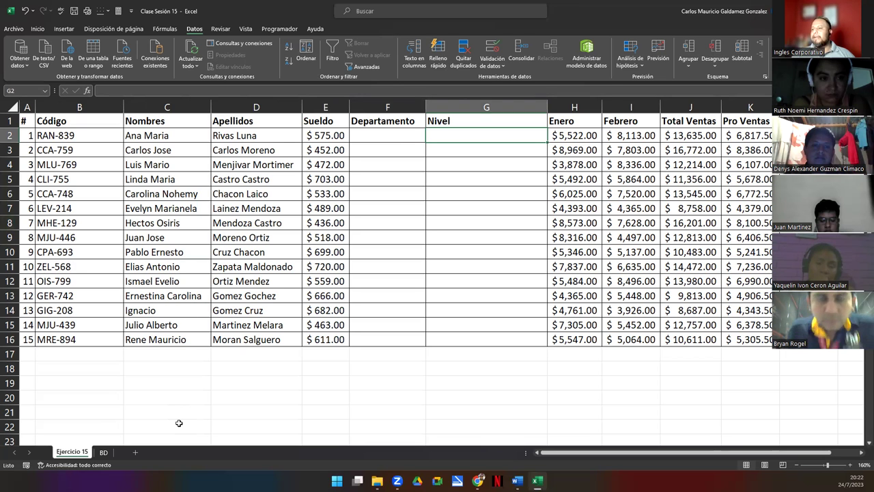
Review the Departamento and Nivel lists in A1:B14 of the BD sheet against the employee table on Ejercicio 15
click(103, 452)
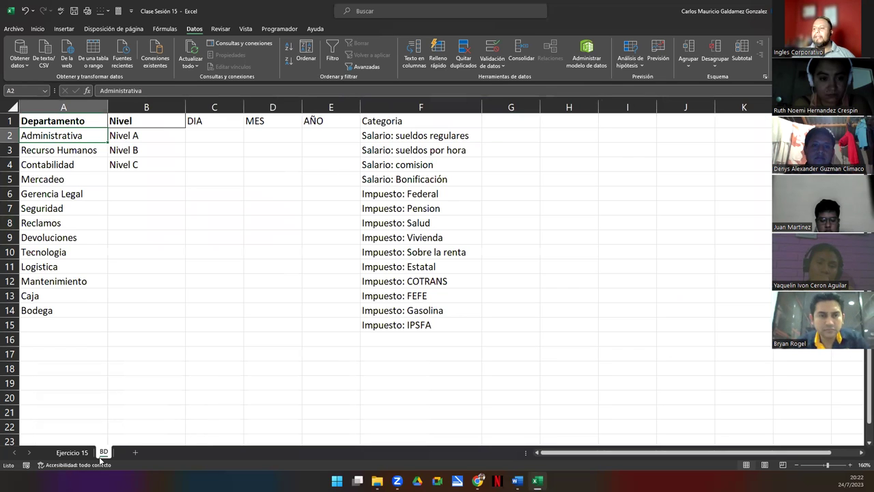
drag(46, 122, 150, 312)
click(150, 312)
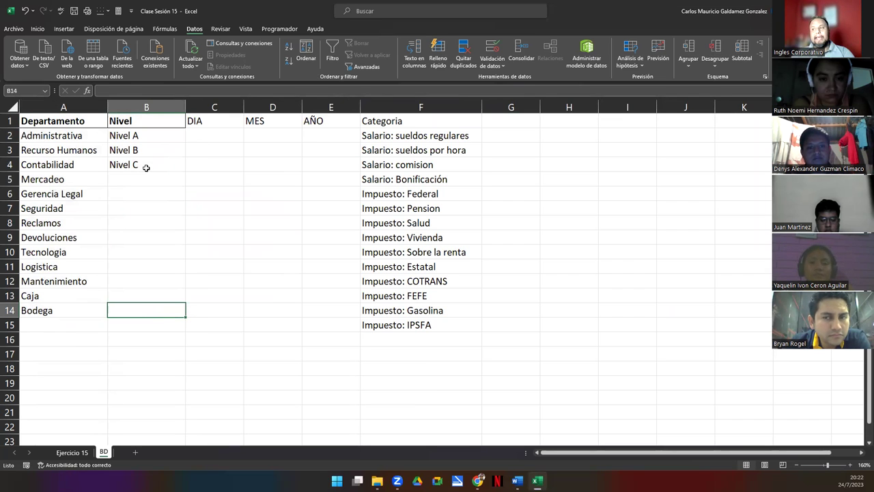
drag(136, 254, 137, 305)
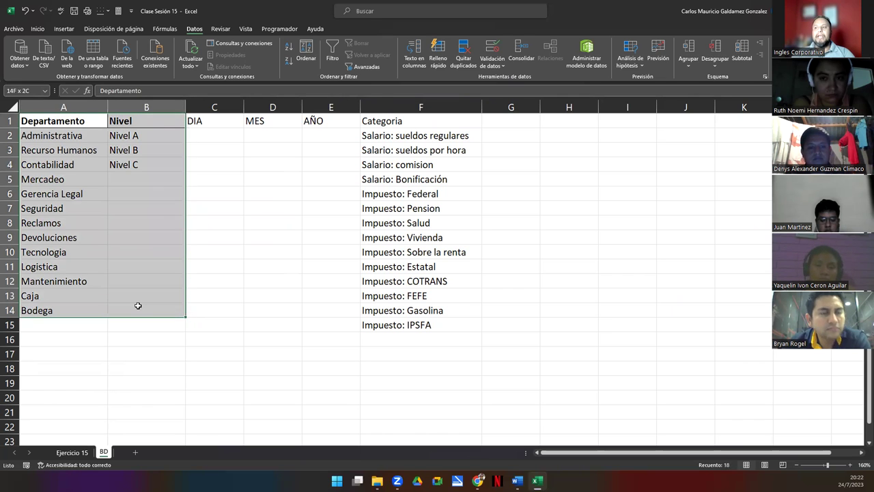
click(72, 452)
click(152, 253)
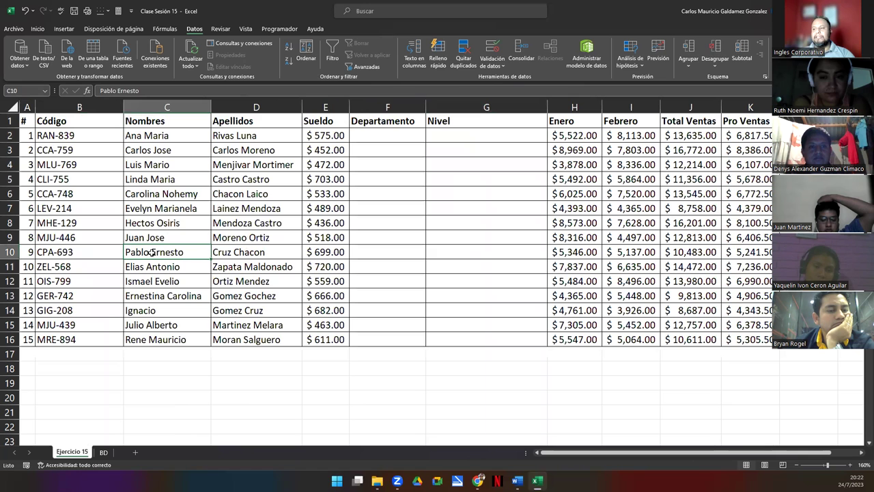
click(104, 452)
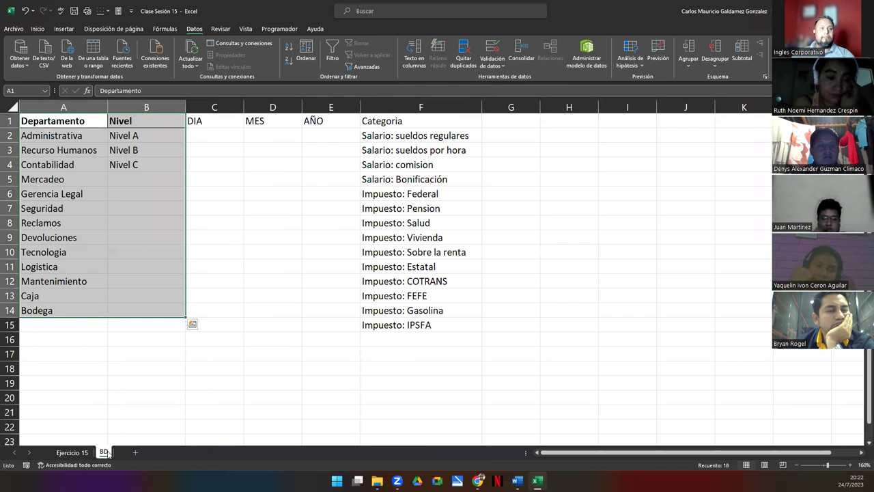
click(73, 452)
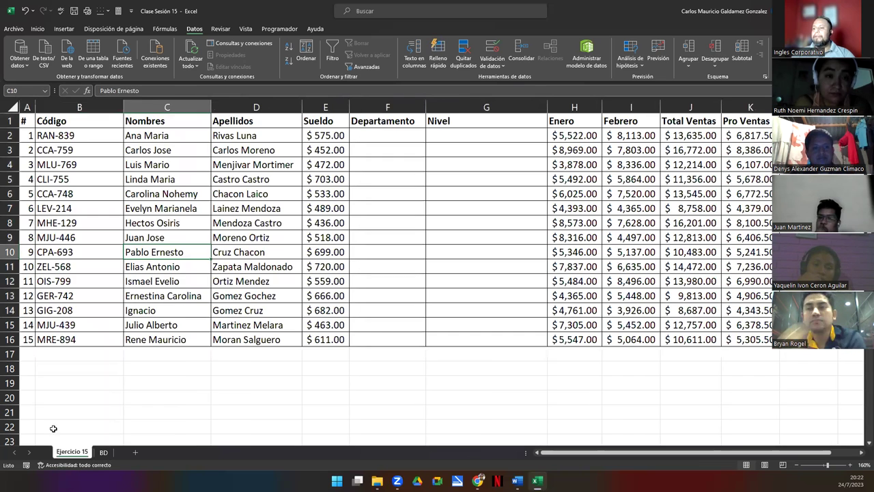
click(37, 401)
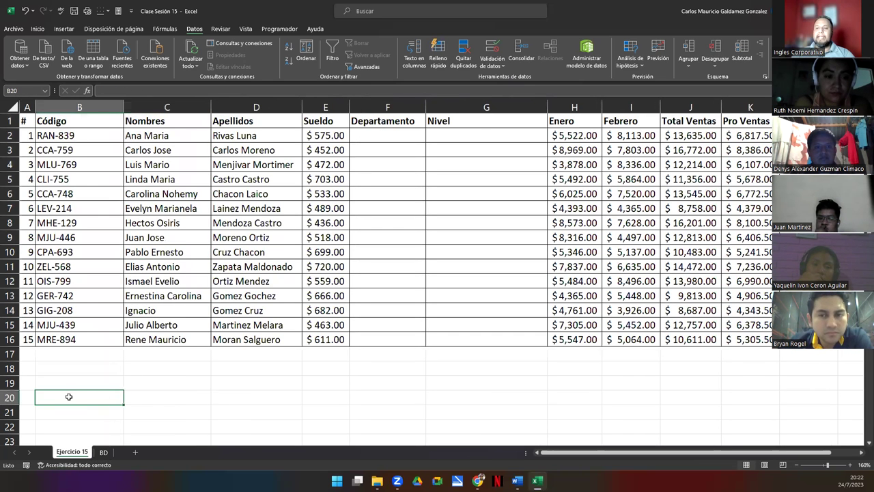
click(104, 453)
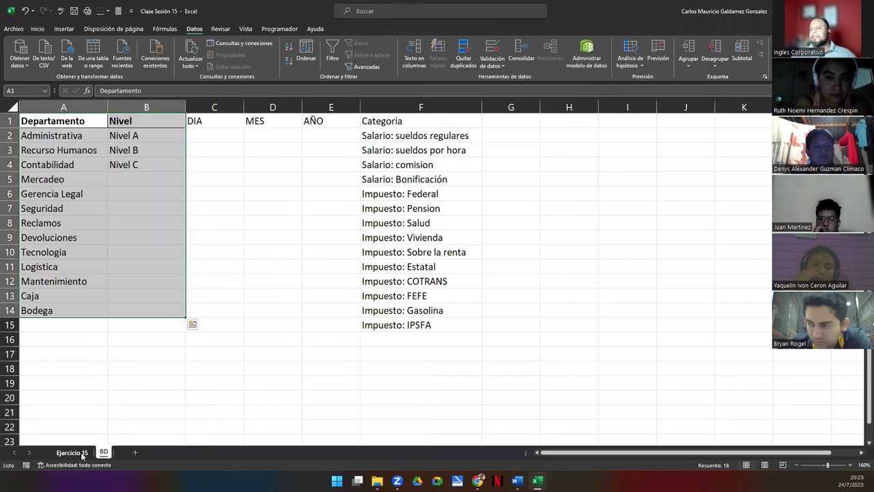
Start data validation for the Departamento cells F2:F16 on Ejercicio 15 and set the allowed type to Lista
click(82, 453)
drag(377, 135, 370, 333)
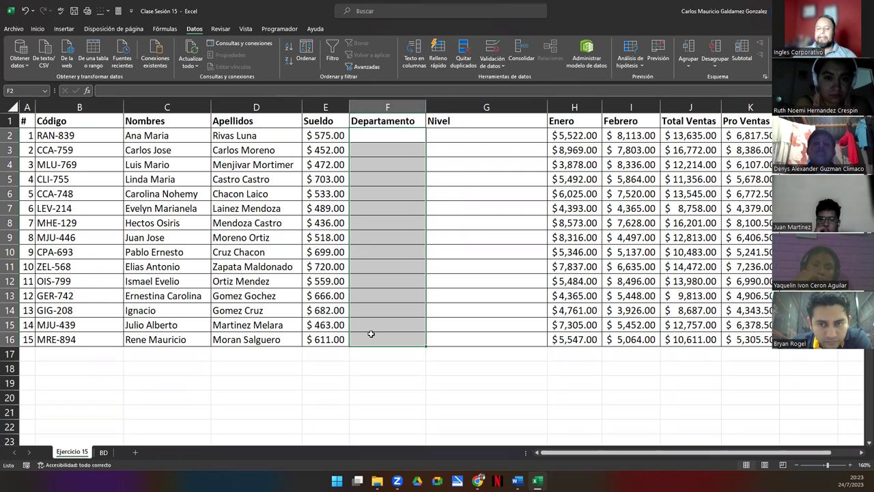
key(ctrl+space)
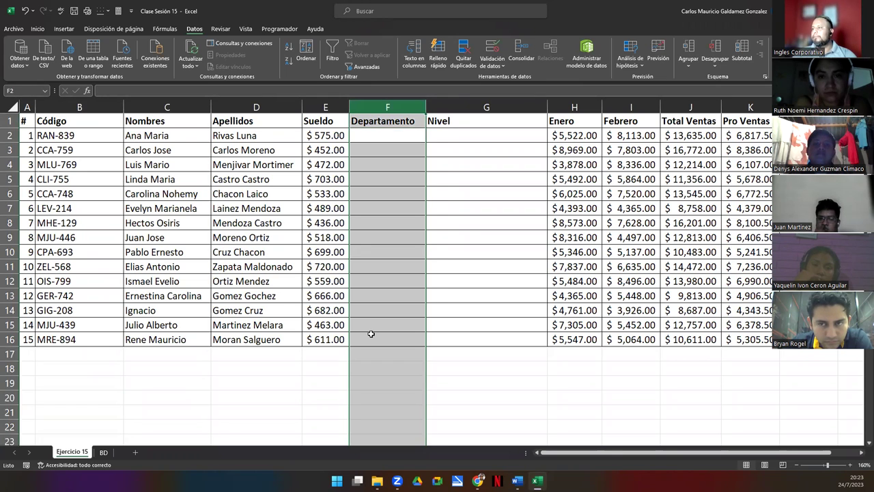
click(371, 333)
key(ctrl+space)
click(371, 334)
drag(354, 139, 384, 339)
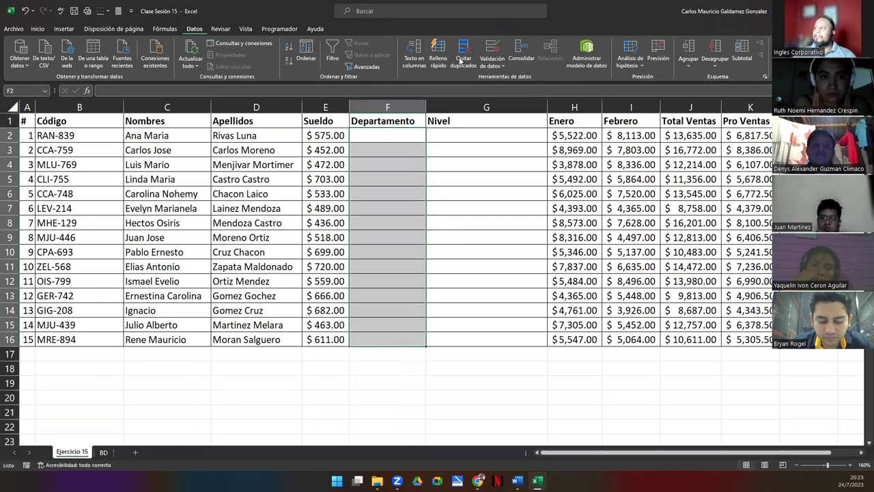
click(493, 49)
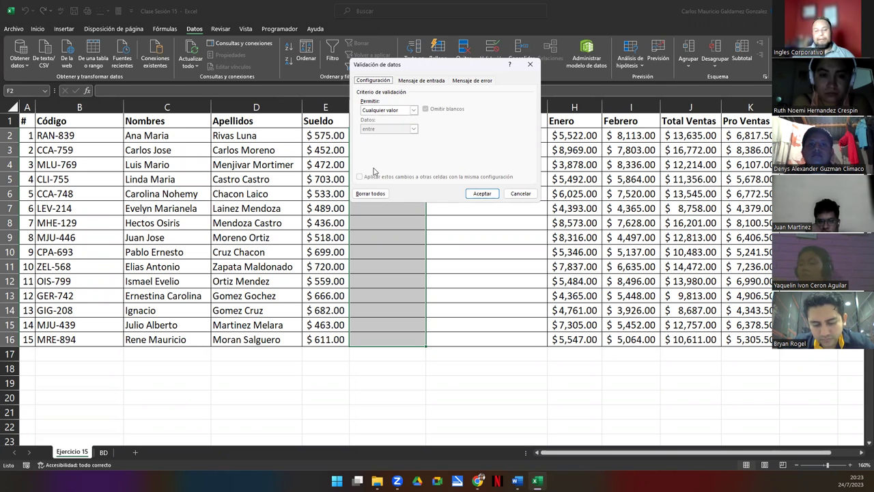
click(413, 111)
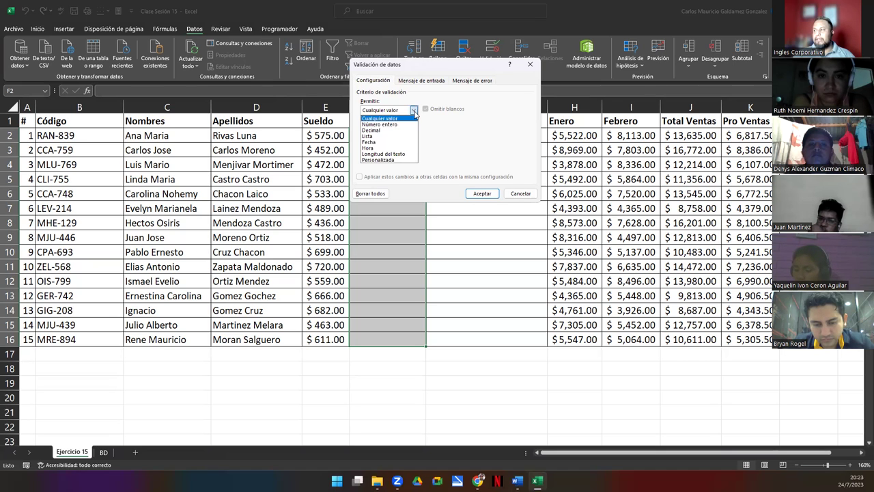
click(372, 137)
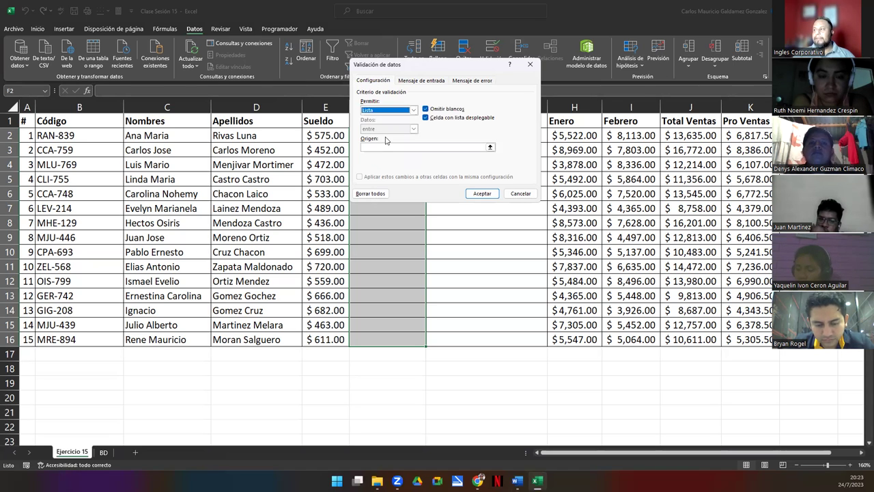
drag(392, 69, 501, 98)
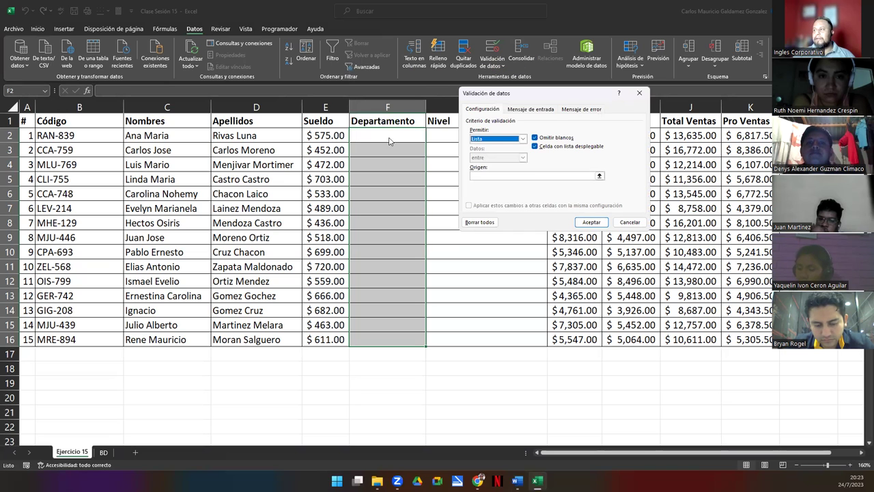
Set the list source to the department names in BD!$A$2:$A$14 and apply the validation
click(599, 176)
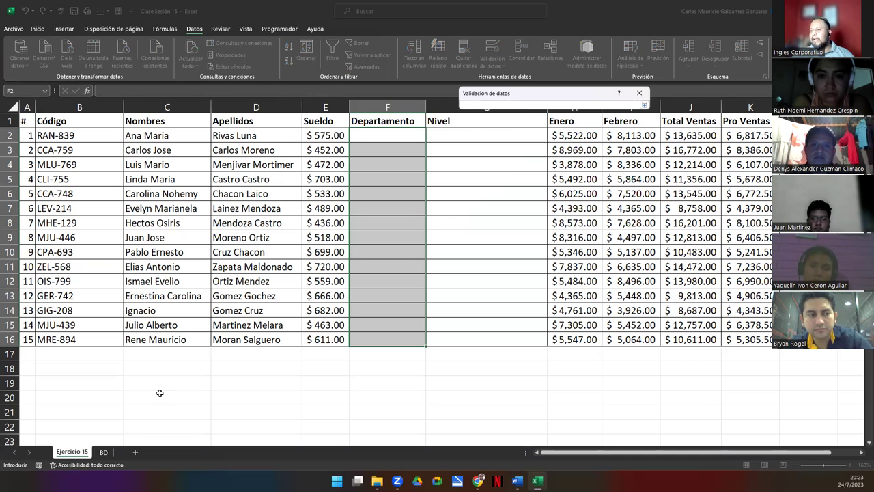
click(104, 452)
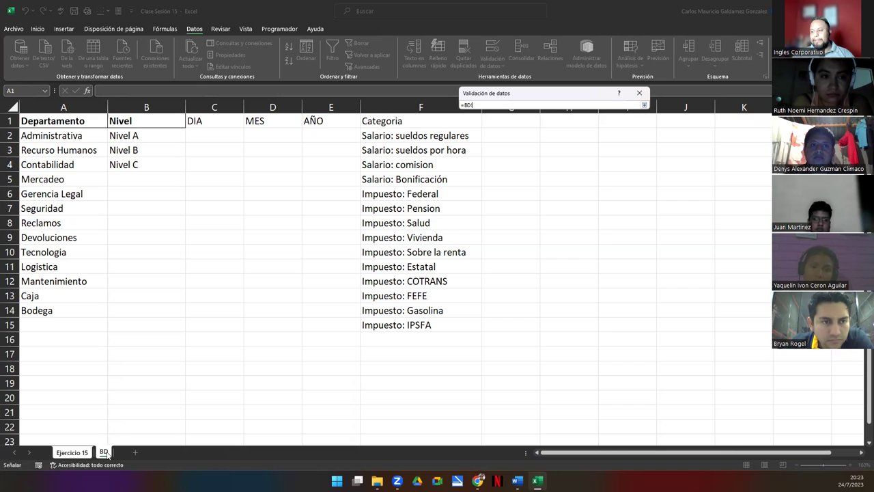
click(75, 454)
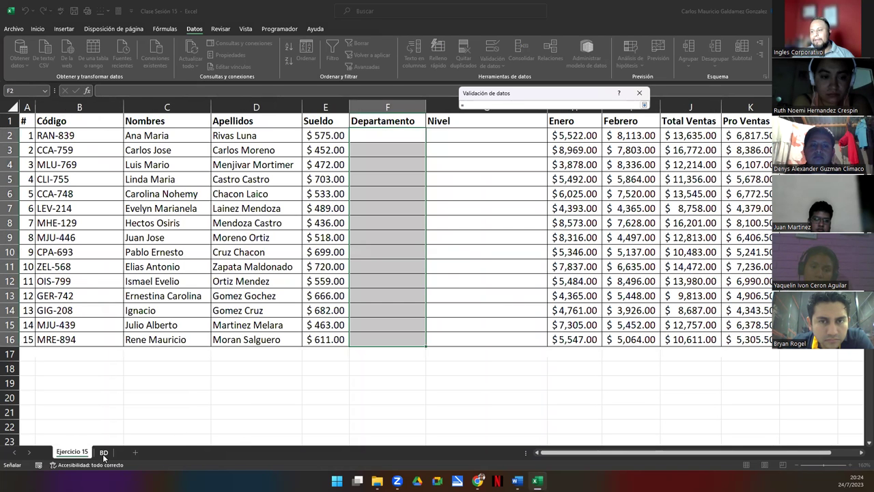
click(104, 454)
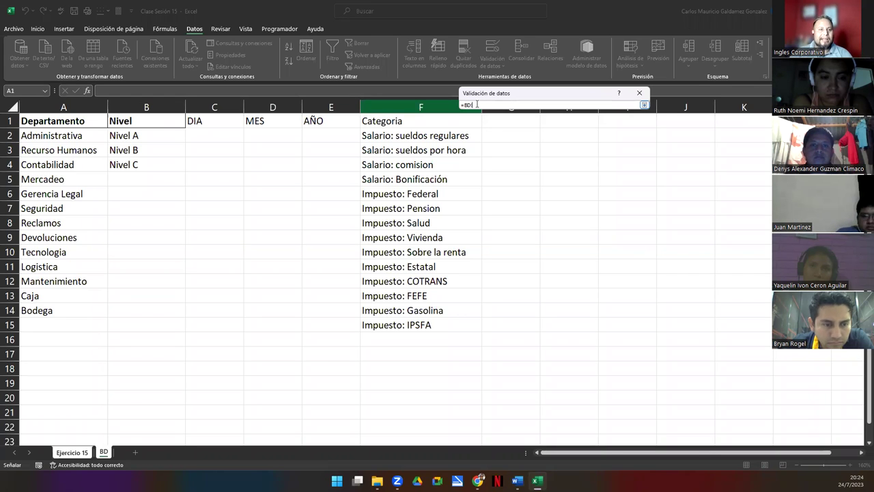
click(54, 136)
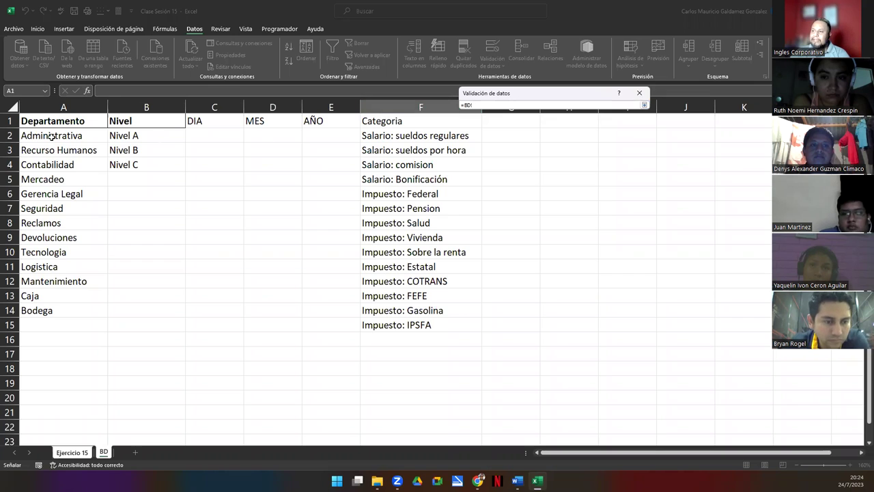
drag(51, 136, 37, 311)
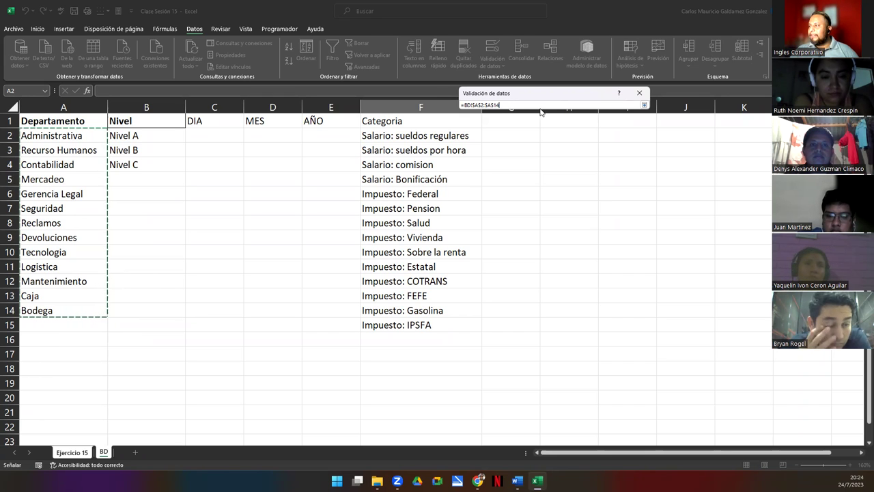
drag(544, 95, 527, 97)
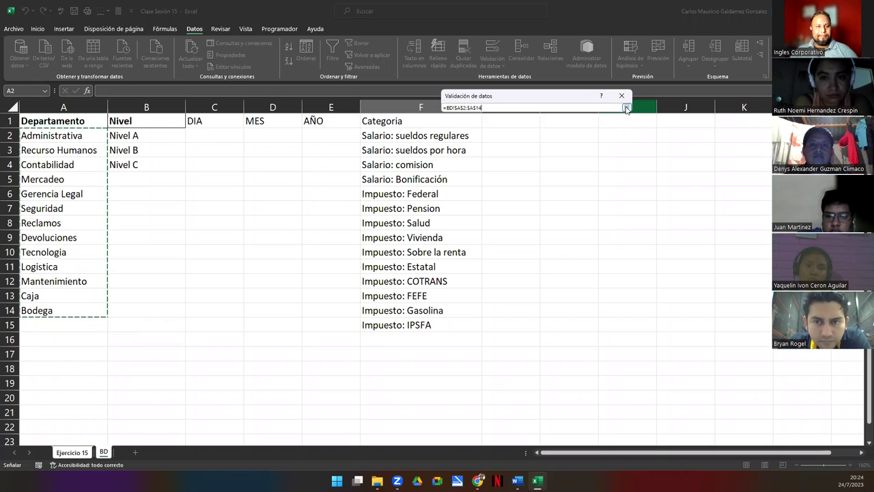
click(626, 108)
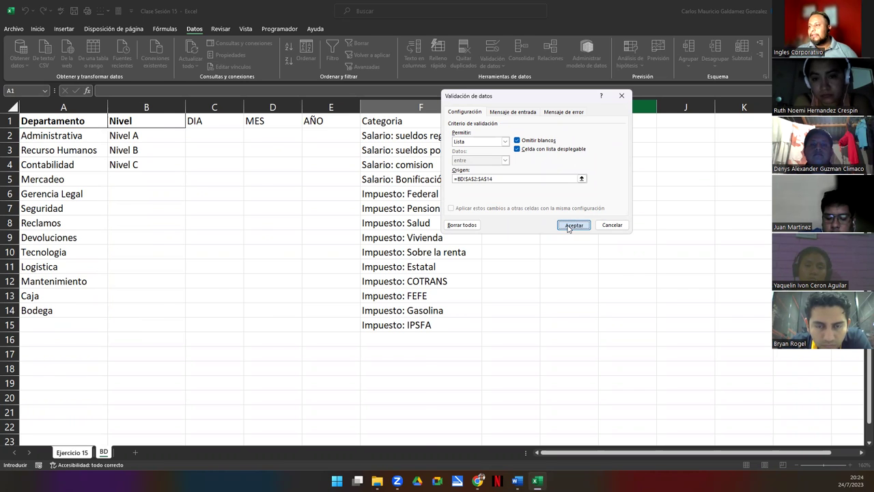
click(572, 224)
Check the department options offered by the drop-down list in F2 without choosing one
click(386, 139)
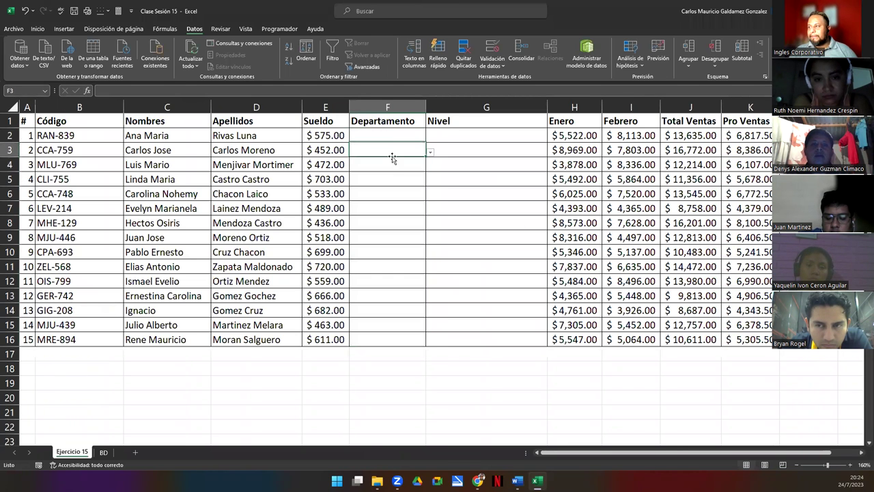
click(433, 138)
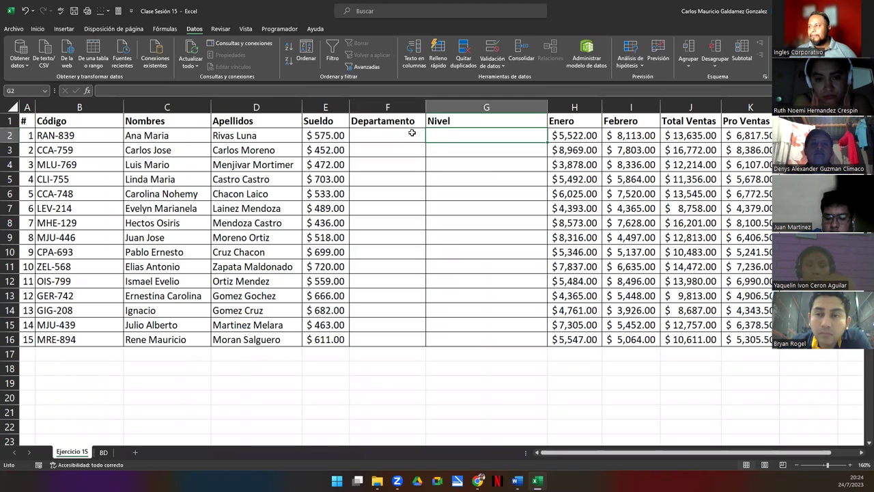
click(412, 133)
click(431, 139)
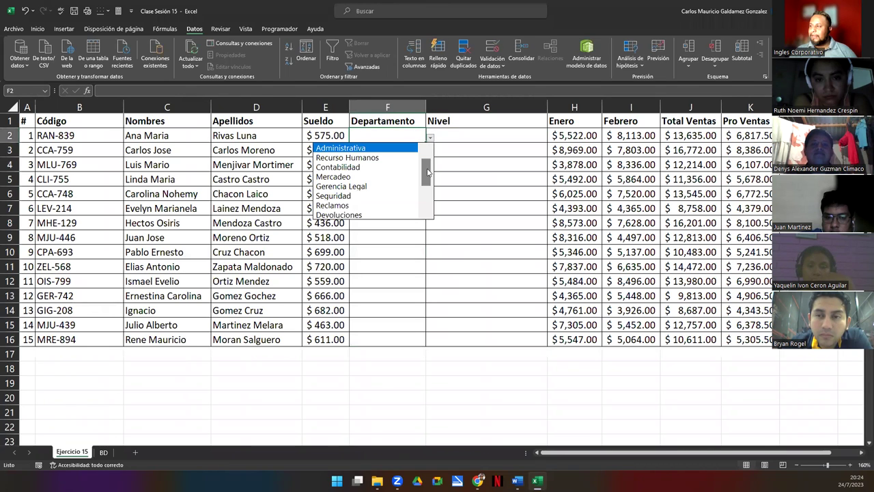
drag(427, 172, 426, 205)
scroll(423, 198, up, 3)
click(388, 138)
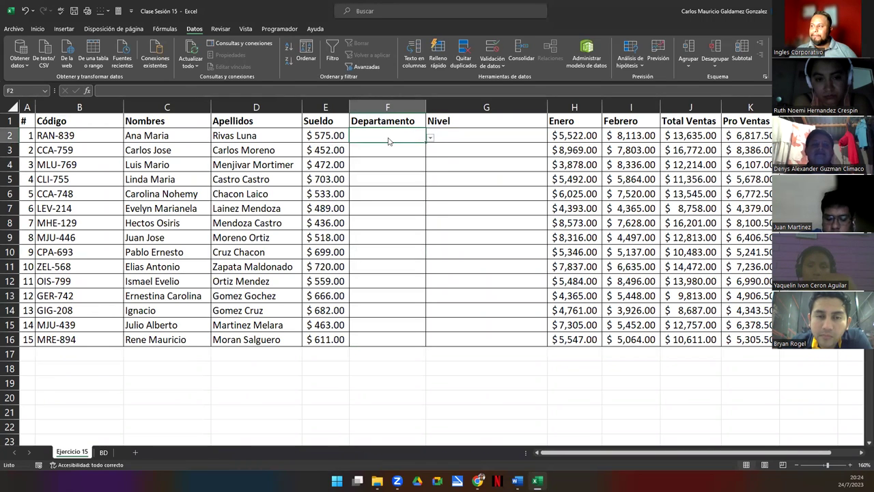
Reopen the validation settings for F2:F16 and give the input message the title "Ejercicio 15"
drag(366, 236, 361, 338)
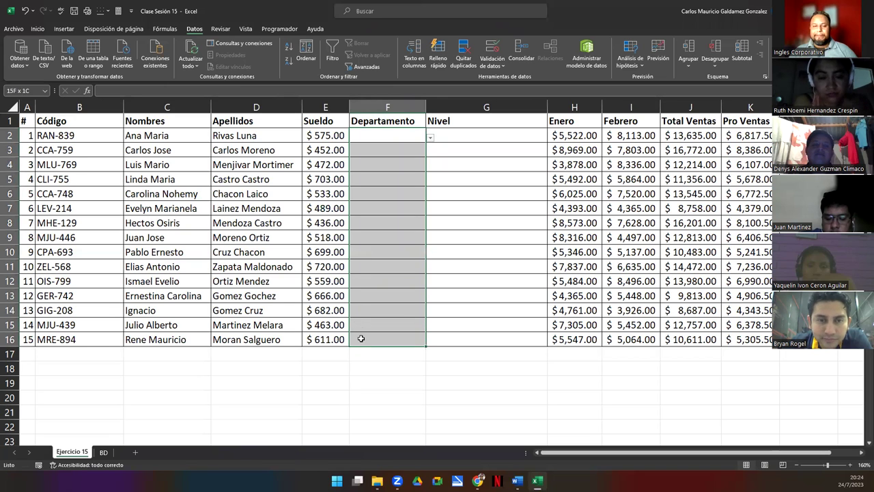
click(495, 59)
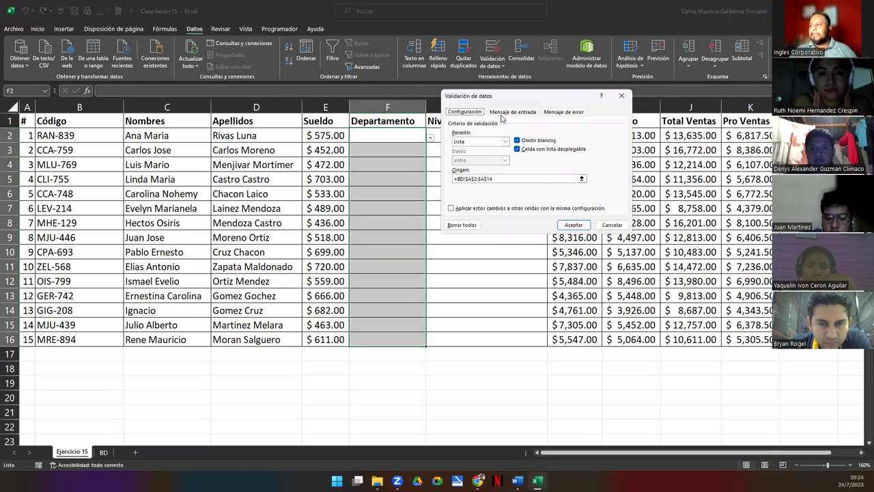
click(499, 113)
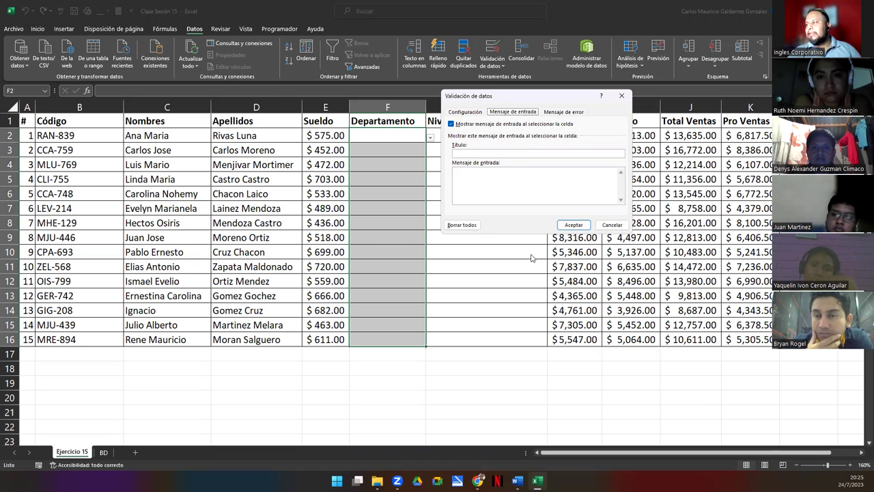
click(519, 153)
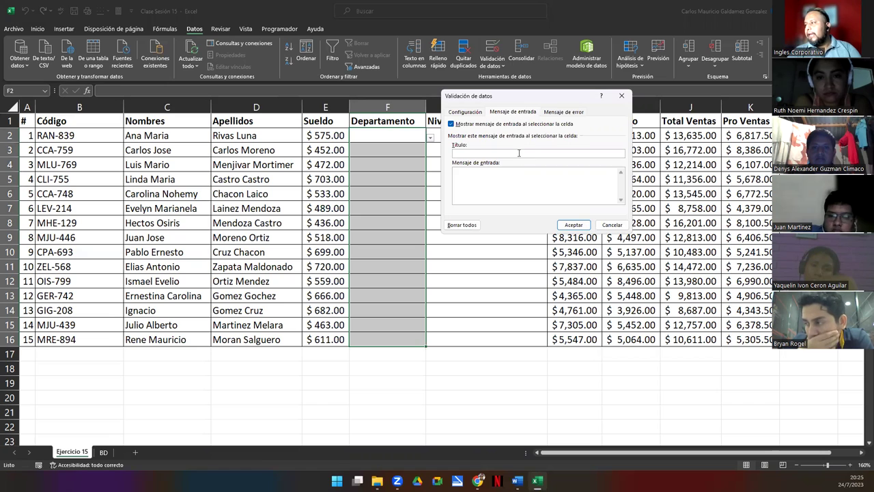
text(Ejercicio 15)
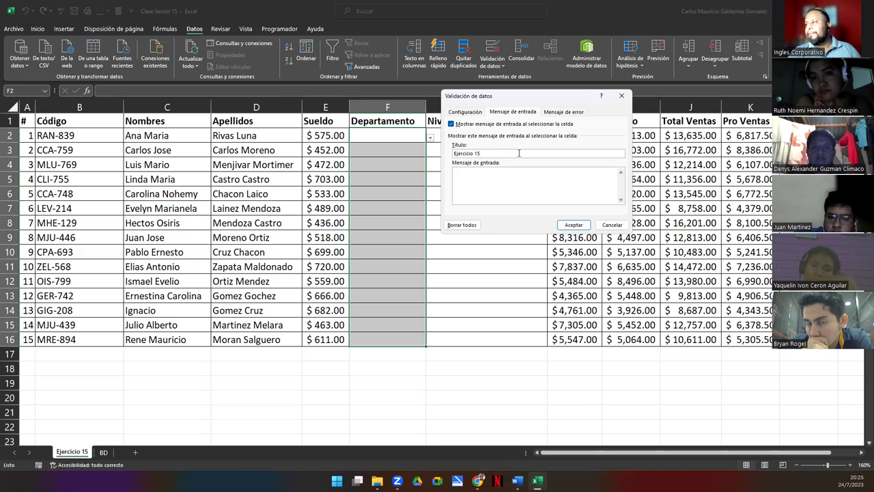
Enter "Favor seleccione un departamento" as the input message text for the Departamento validation
click(501, 183)
text(Favor ingres)
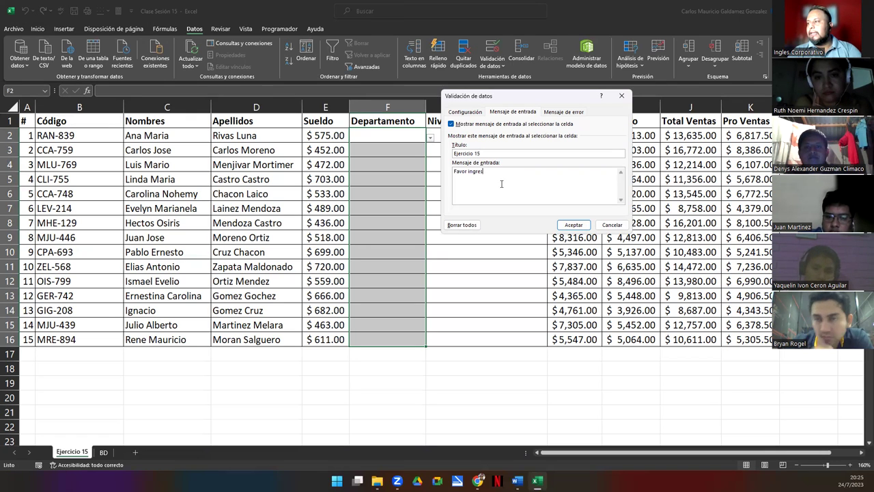
text(e)
key(BackSpace)
key(BackSpace)
key(BackSpace)
key(BackSpace)
key(BackSpace)
key(BackSpace)
key(BackSpace)
key(BackSpace)
text(seleccione un ndepartament)
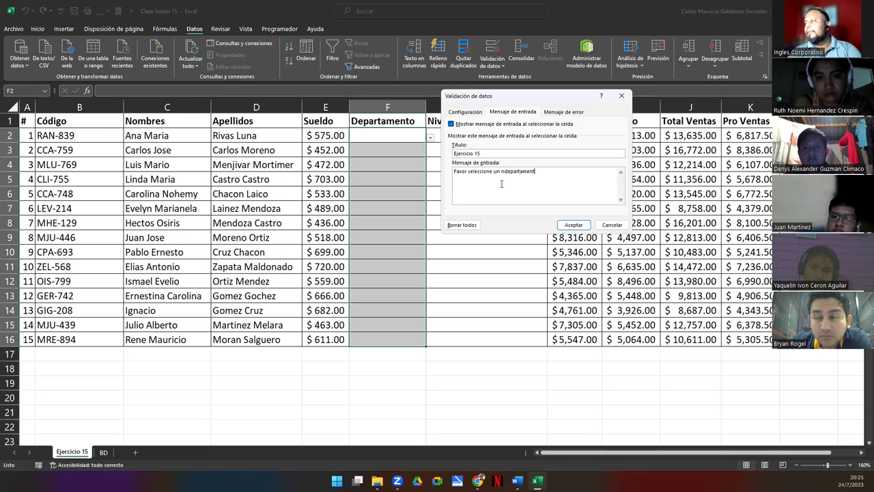
text(o)
key(ctrl+Left)
key(Delete)
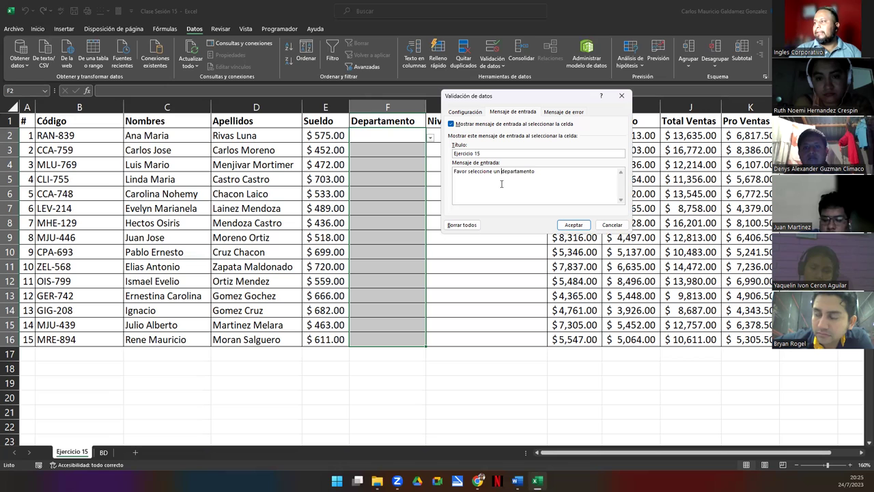
Extend the input message to read "Favor seleccione un departamento válido que se encuentra en la lista despegable."
text(válid)
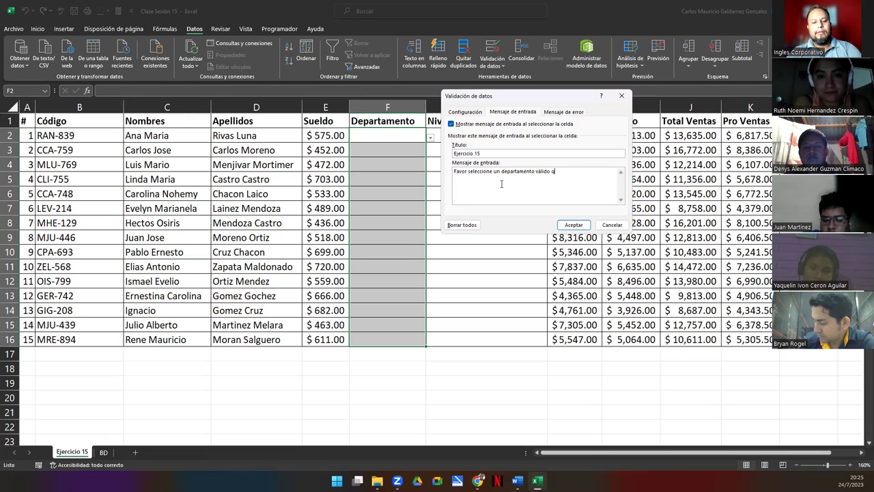
text(o que se encuentra en la lista despegable)
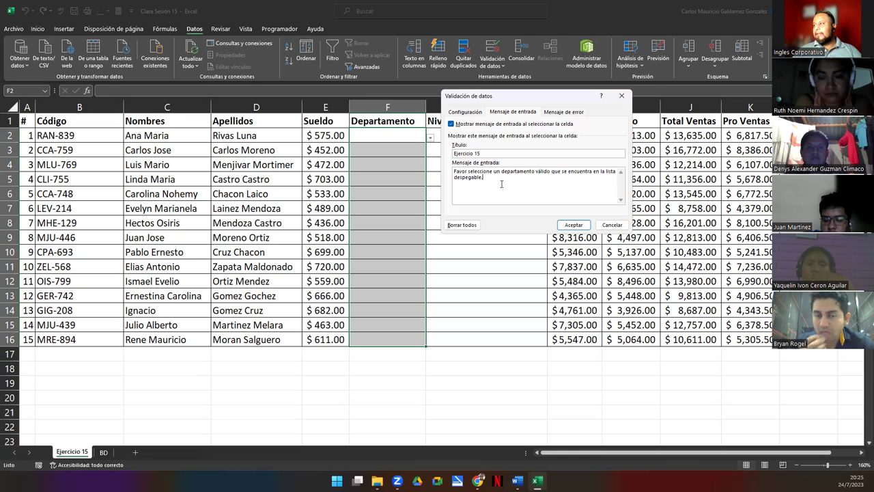
Define an Alto-style error alert titled "Grave Error!!!" with the message "El dato ingresado no es válido, favor reintente de nuevo."
click(562, 112)
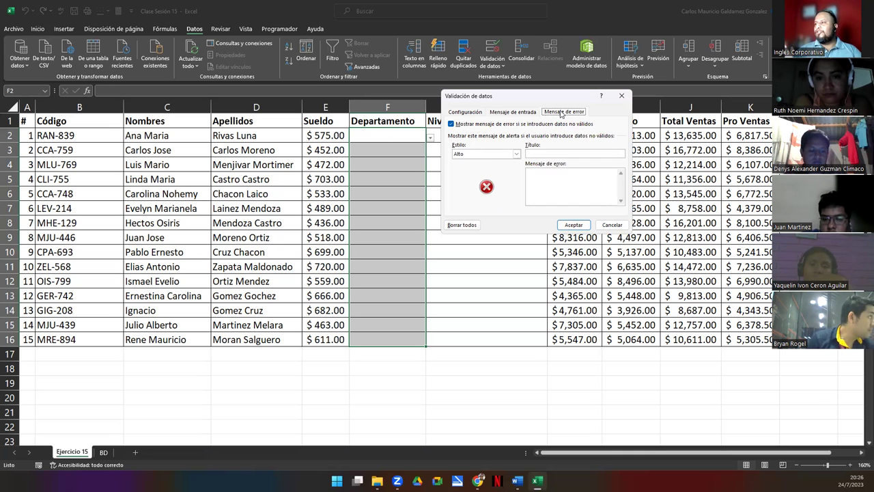
click(517, 156)
click(517, 159)
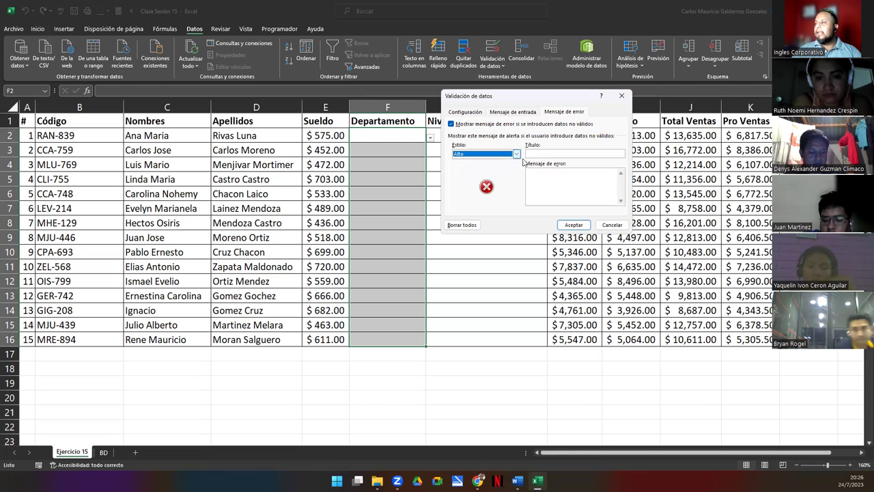
key(Tab)
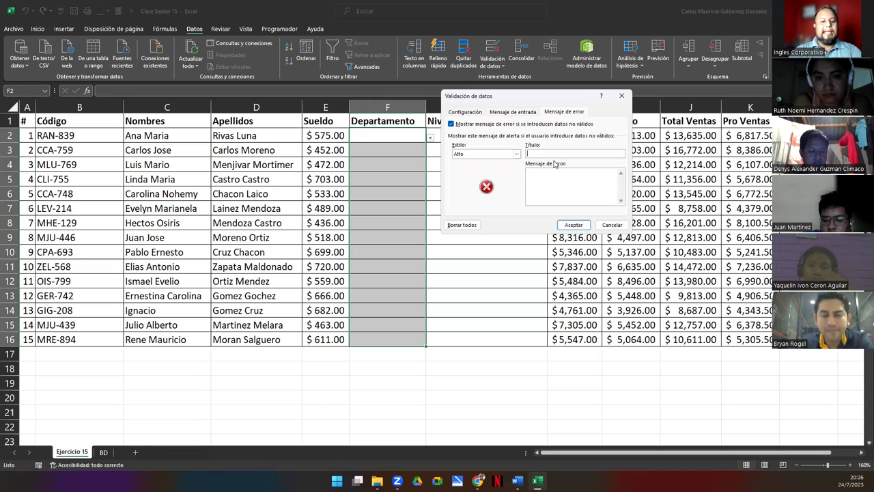
text(Grave Error!!!)
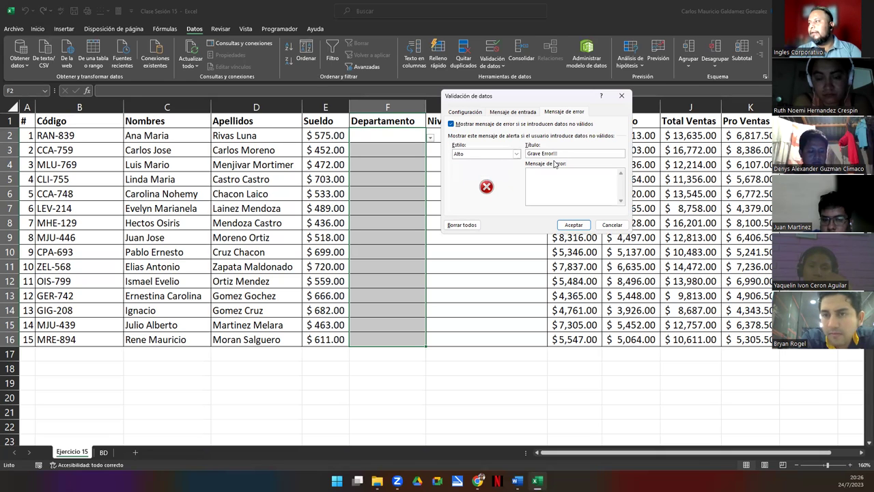
text(o ingresado no es válido, fa)
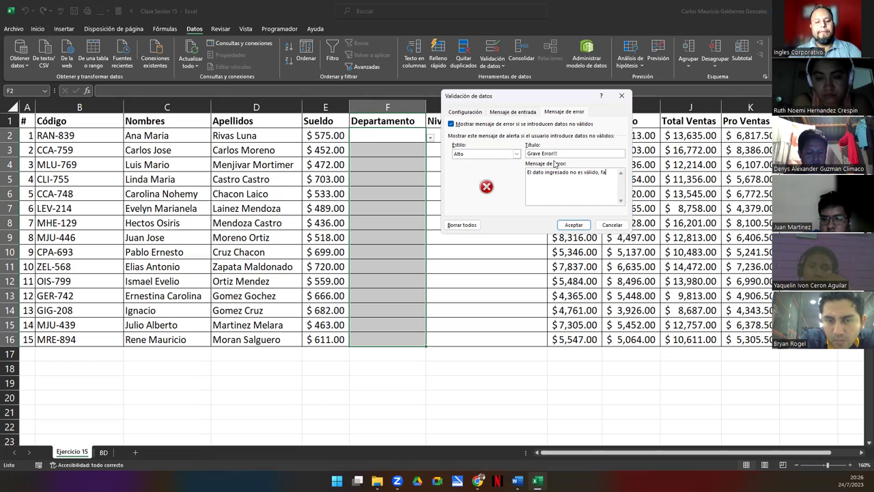
text(reintente de nuevo)
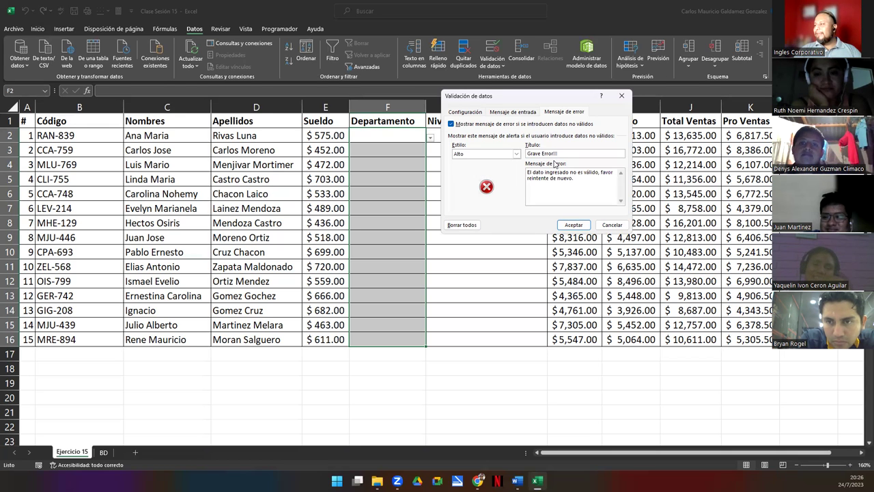
Review the list criteria, input message and error alert for the Departamento validation and apply the settings
click(470, 112)
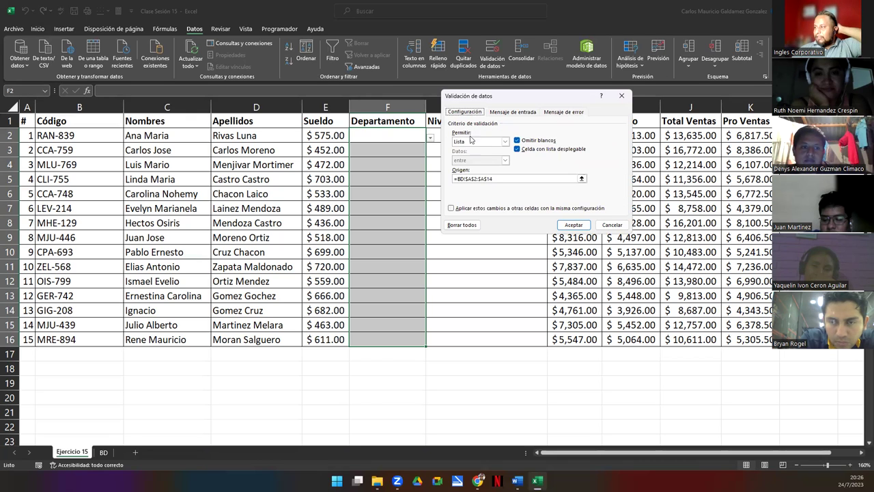
click(519, 113)
click(497, 176)
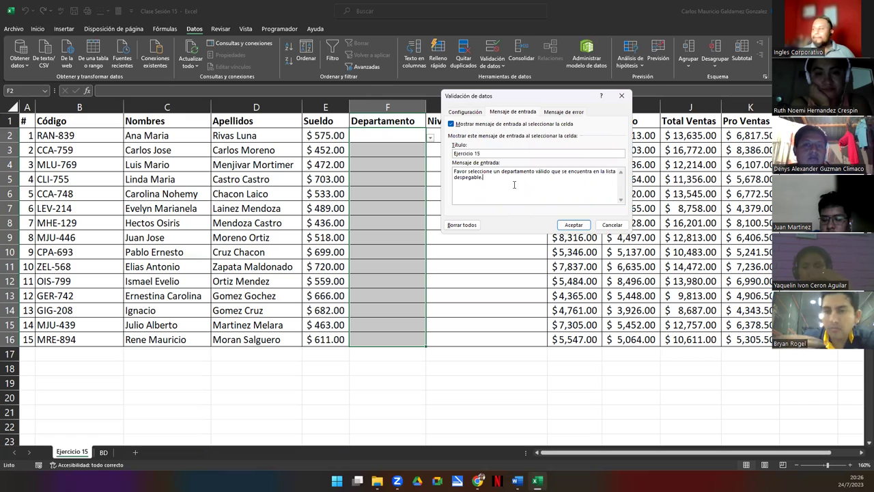
click(566, 112)
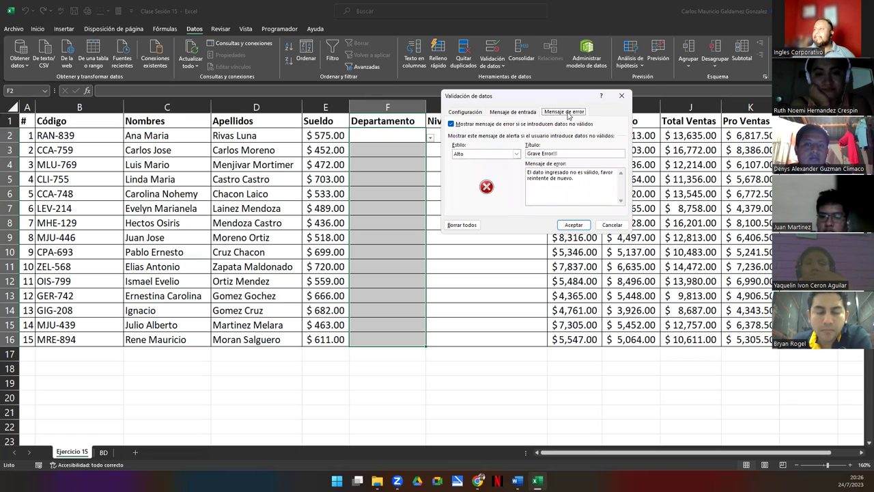
click(577, 154)
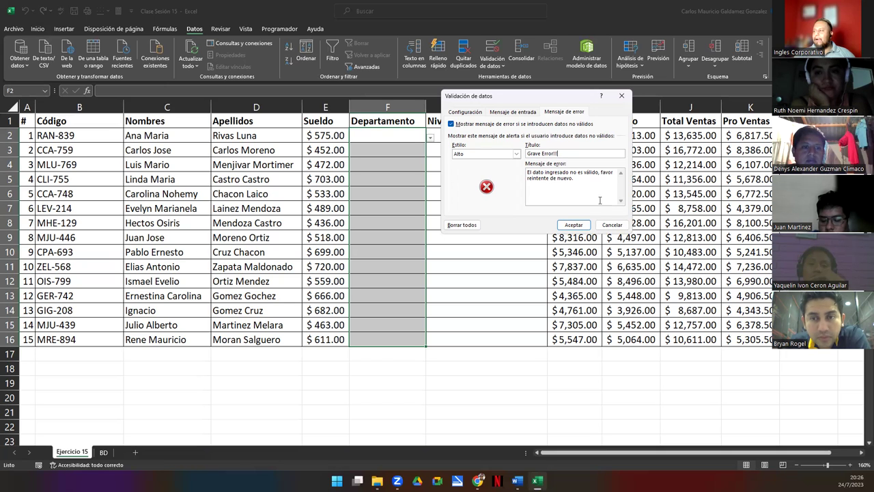
click(575, 226)
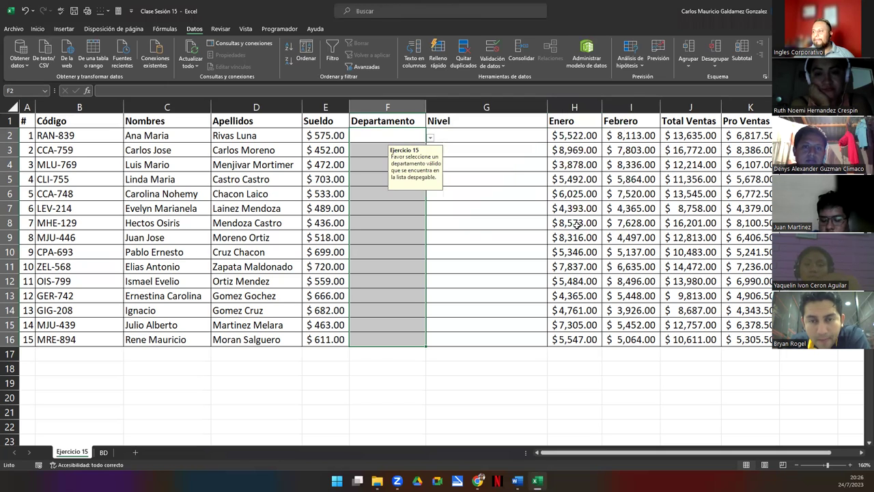
Check the input message on cells F5 and F2 and view F2's department options without choosing one
click(486, 248)
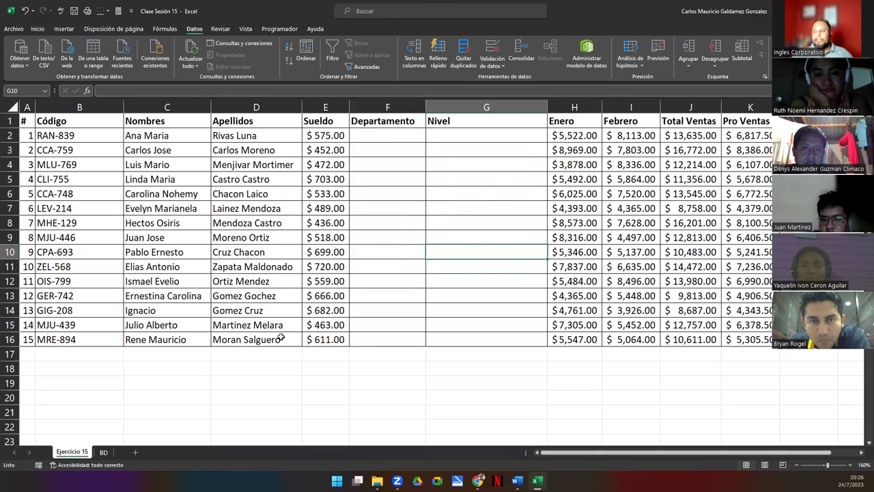
click(238, 368)
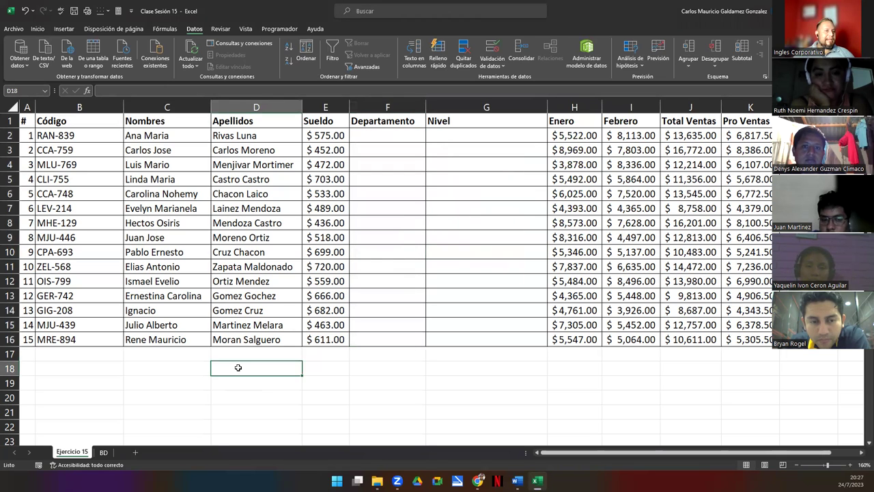
click(391, 180)
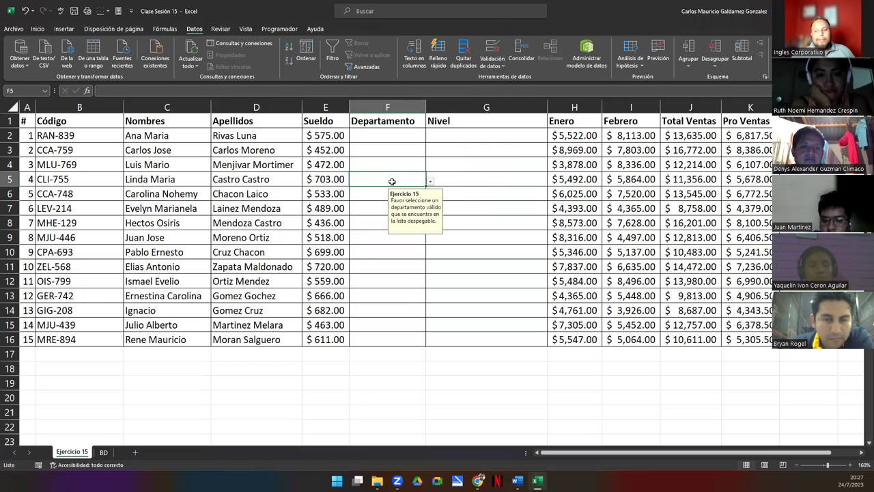
click(394, 136)
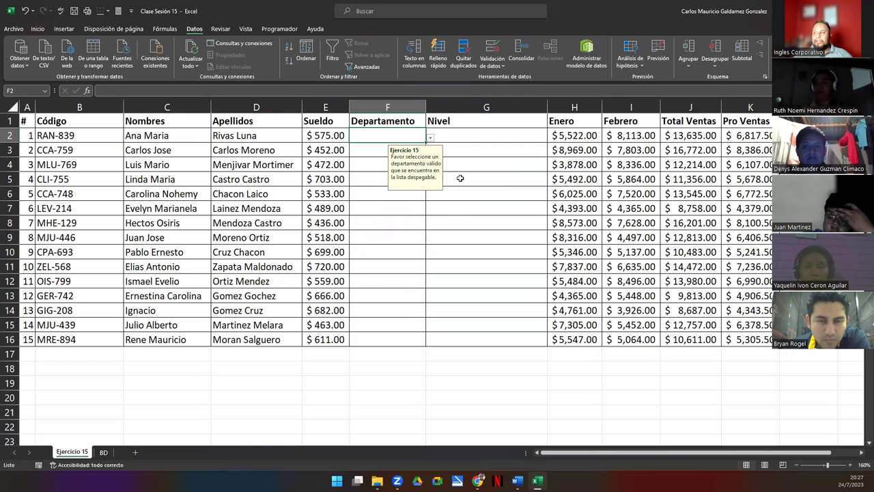
click(430, 137)
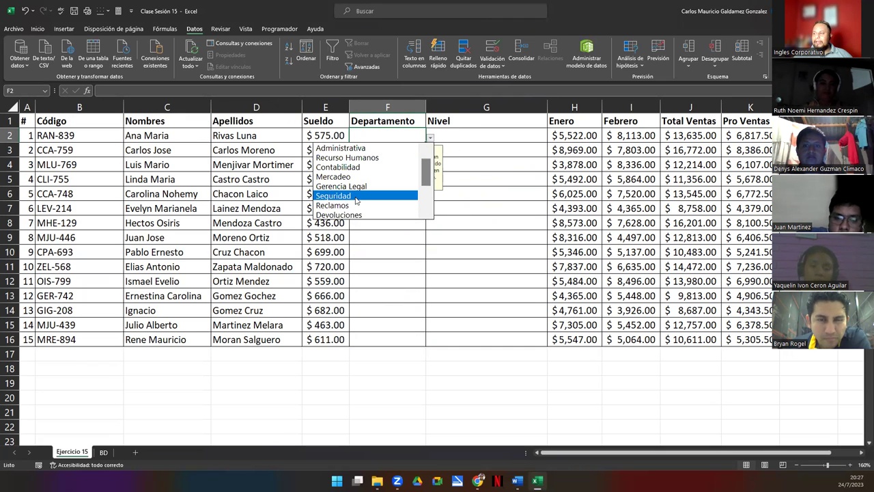
click(387, 136)
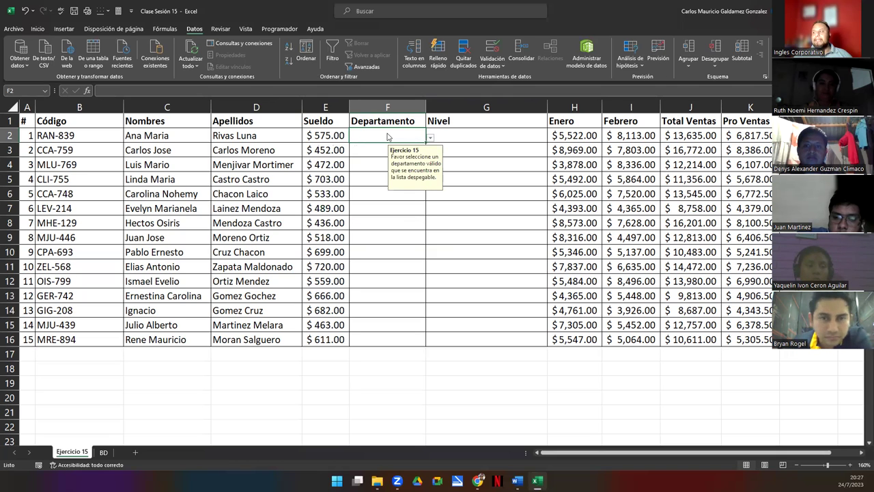
Test the error alert by entering the unlisted department "Limpieza" in F2, retrying, and discarding the entry
text(l)
text(impieza)
key(Return)
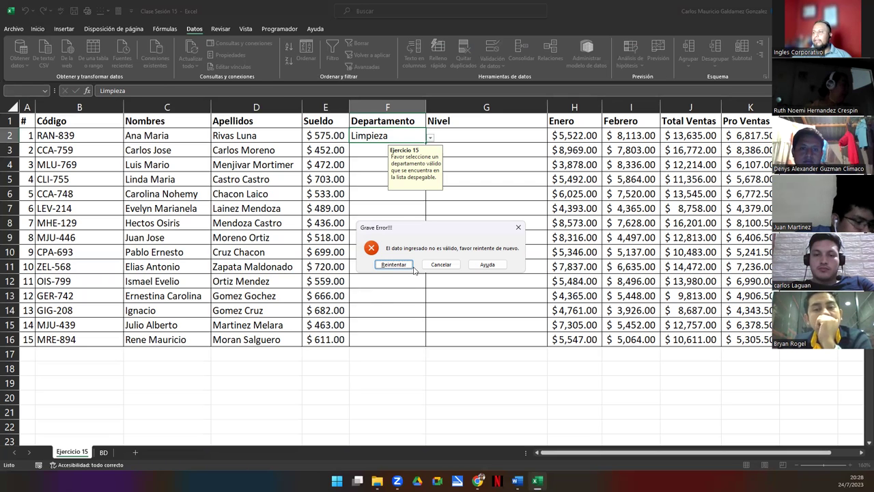
click(394, 265)
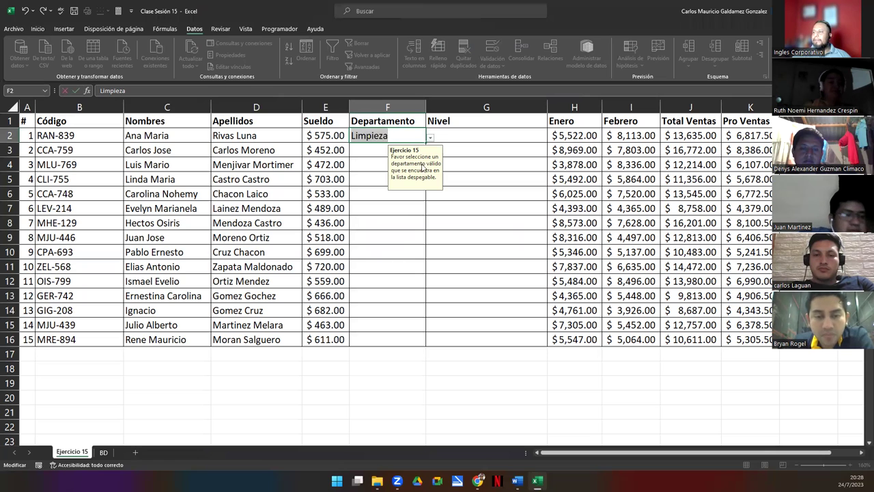
click(429, 139)
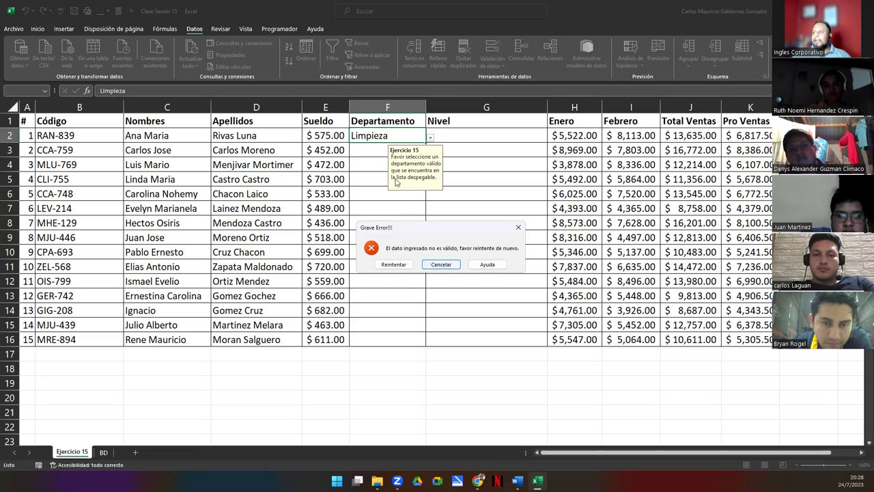
click(393, 265)
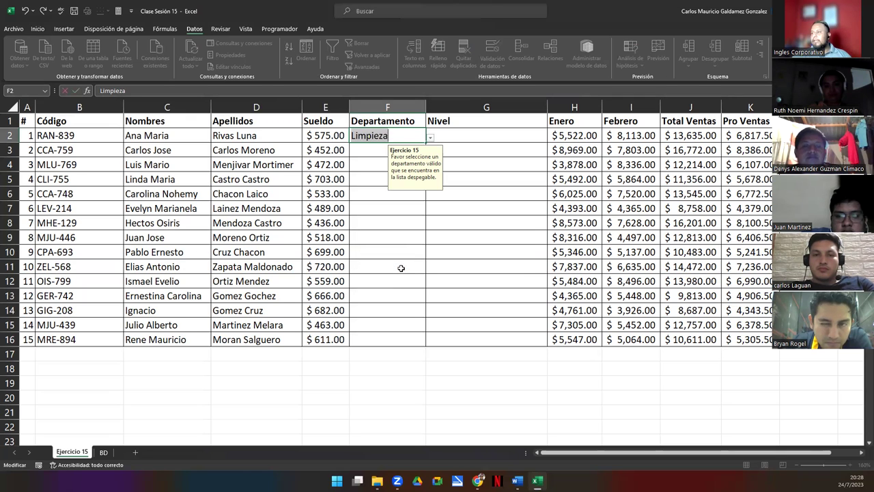
key(Escape)
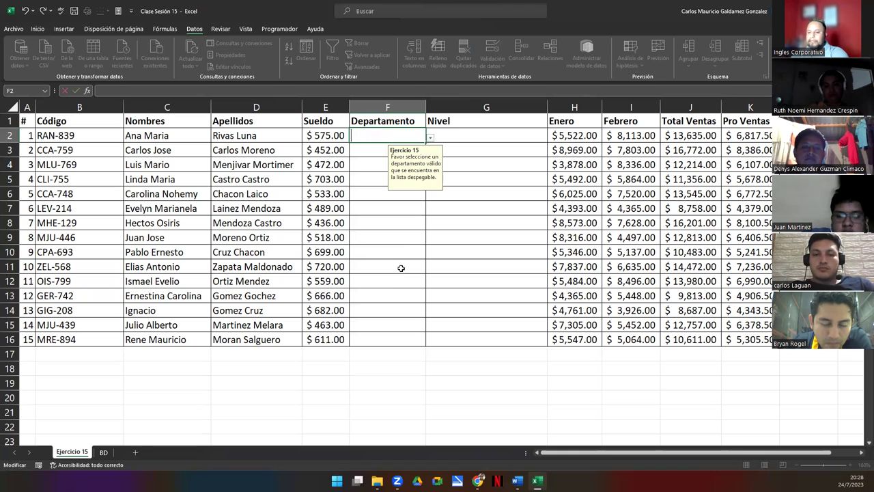
Try the Mercadeo option from the department list in F2 and undo the entry
click(430, 138)
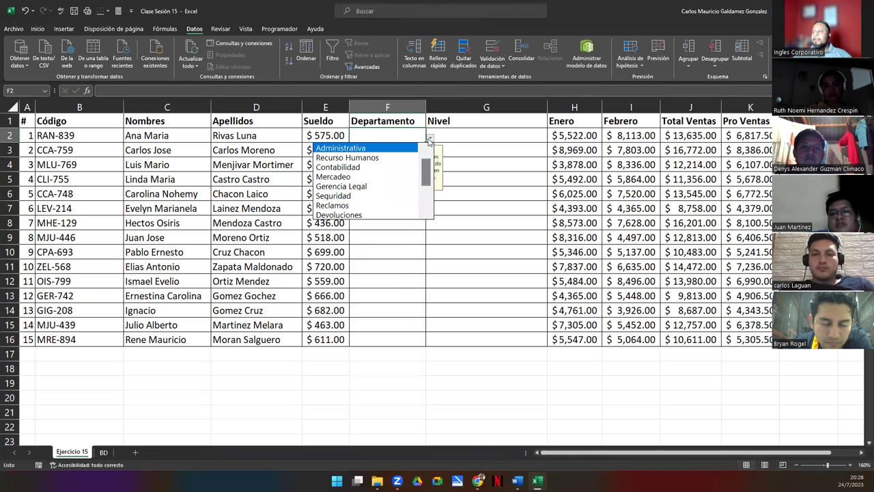
click(333, 176)
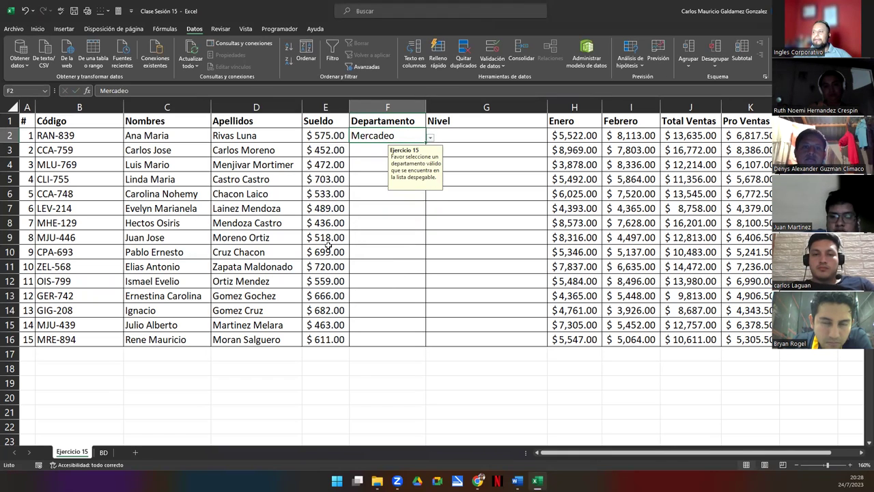
click(369, 148)
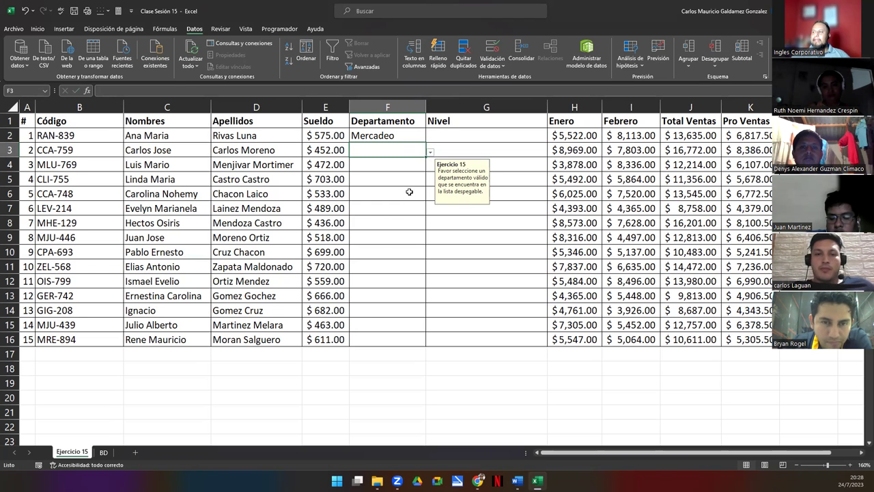
click(401, 166)
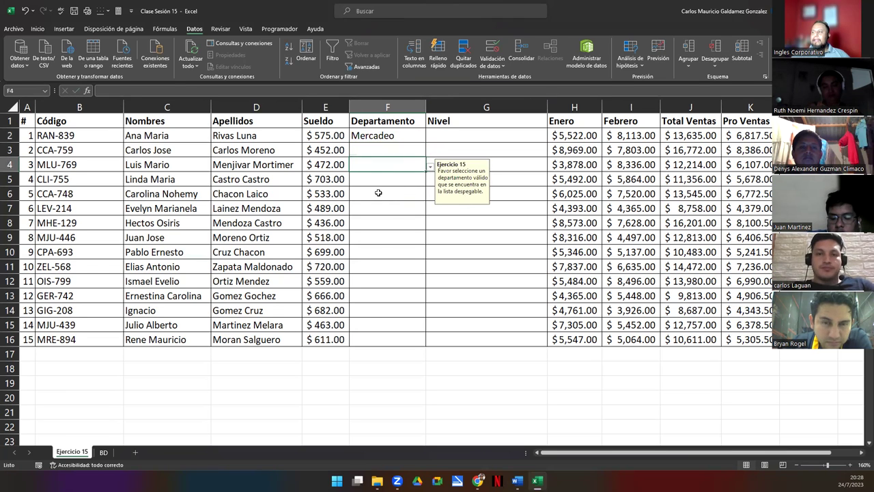
click(381, 269)
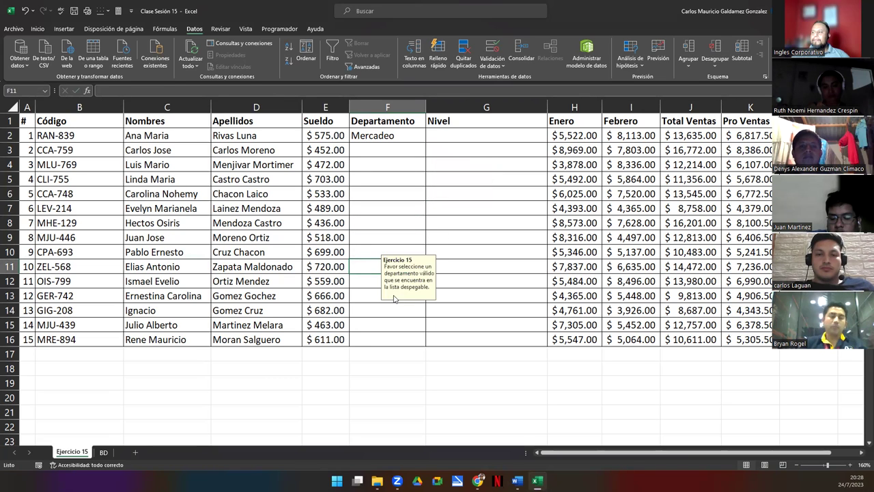
click(404, 235)
key(ctrl+z)
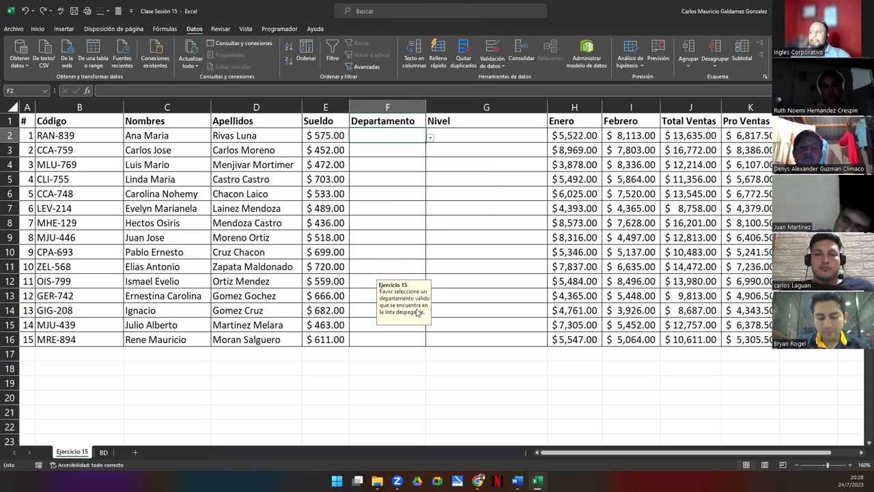
Test the Departamento validation in F10 with the unlisted value "Limpieza" and cancel the entry
click(390, 251)
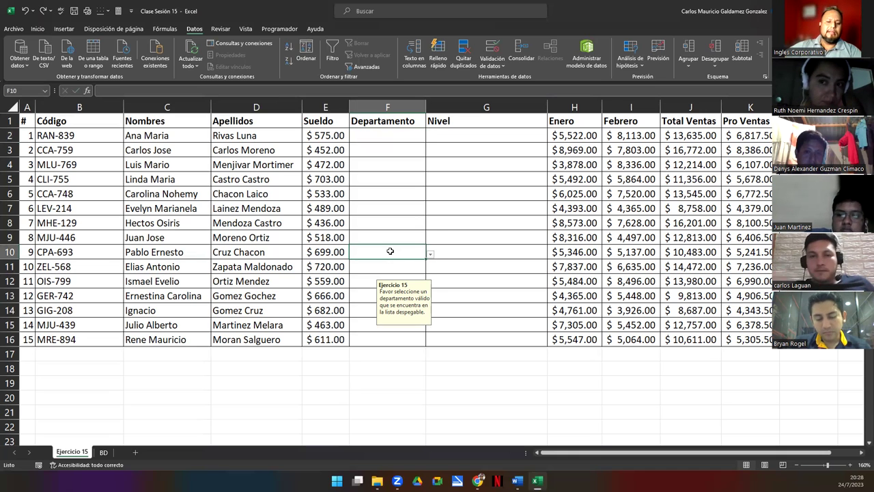
text(Limpieza)
key(Return)
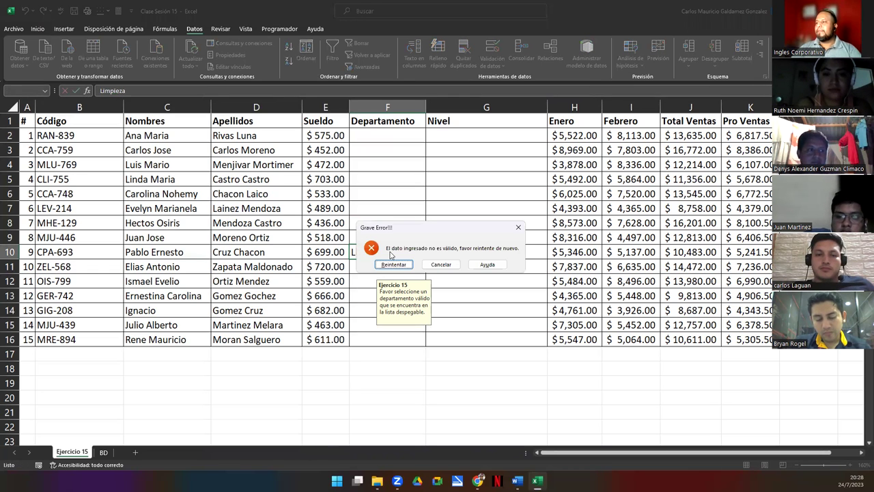
click(435, 266)
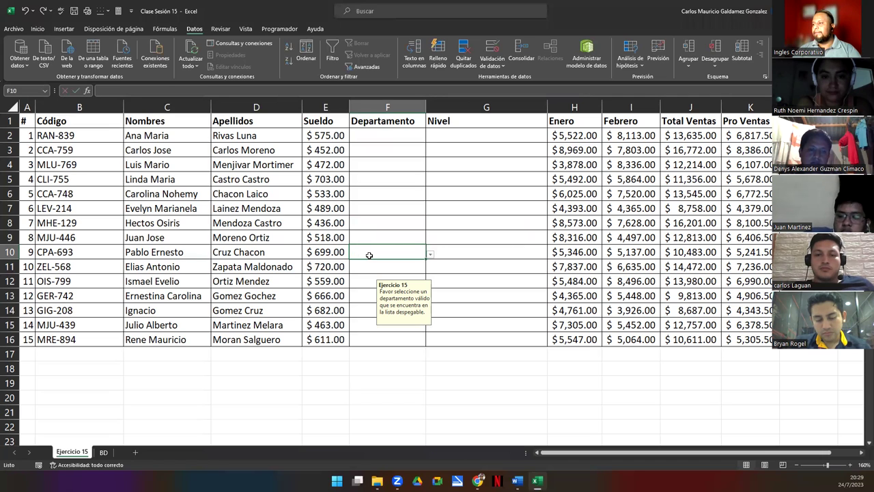
click(385, 236)
click(372, 183)
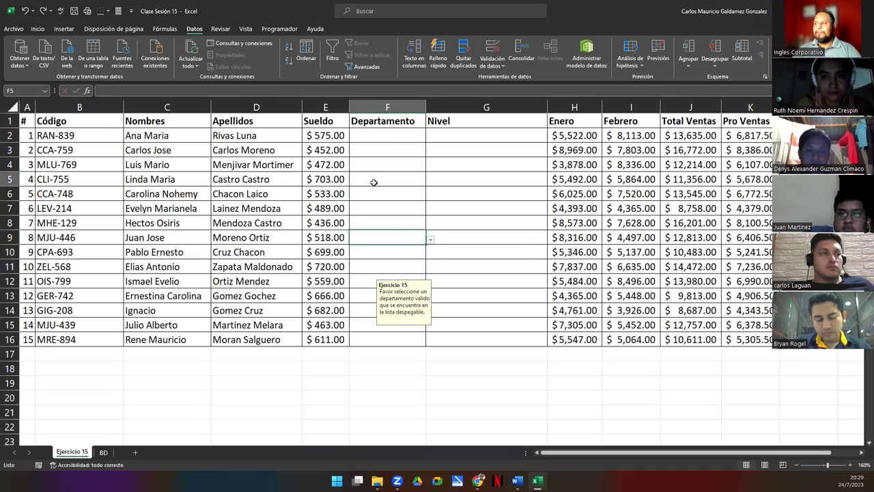
click(374, 137)
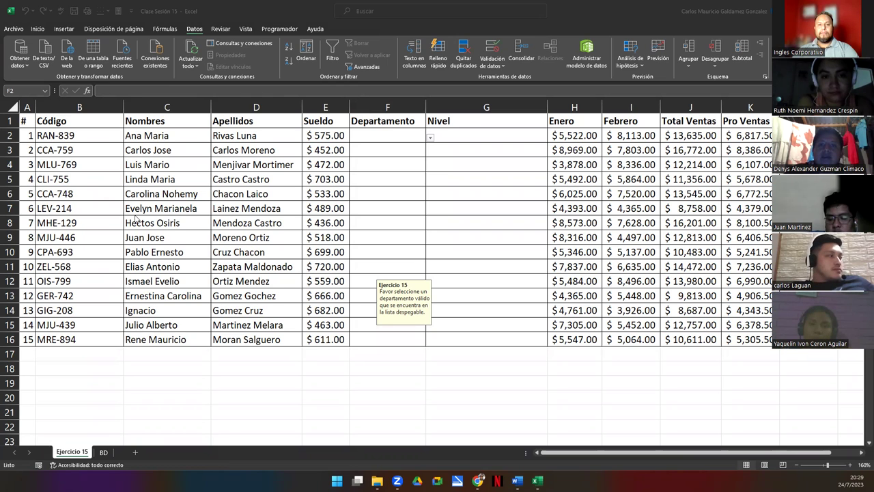
Review the list criteria, input message and error alert of cell F2's data validation, and close it without changes
click(377, 141)
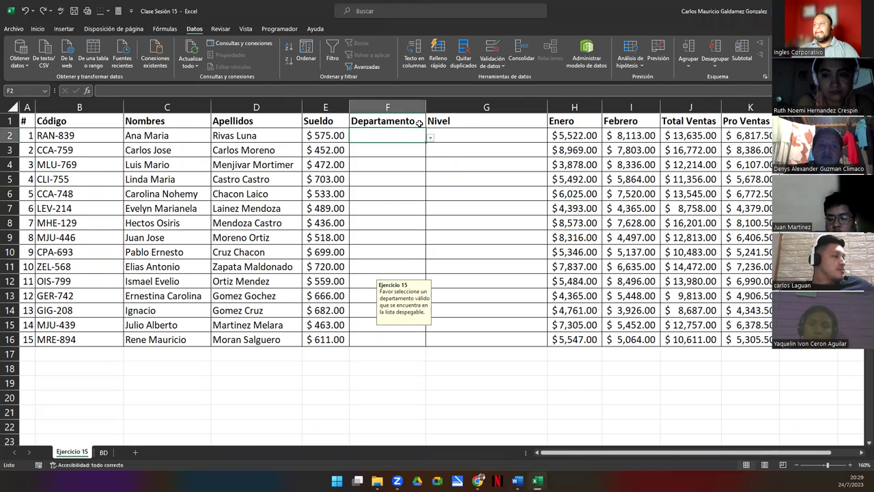
click(493, 61)
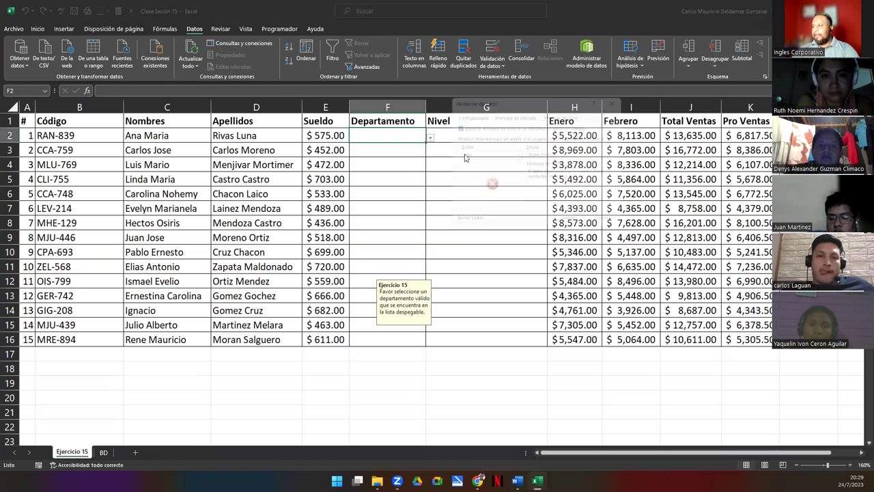
click(464, 112)
click(507, 113)
click(561, 113)
click(528, 112)
click(465, 113)
click(517, 114)
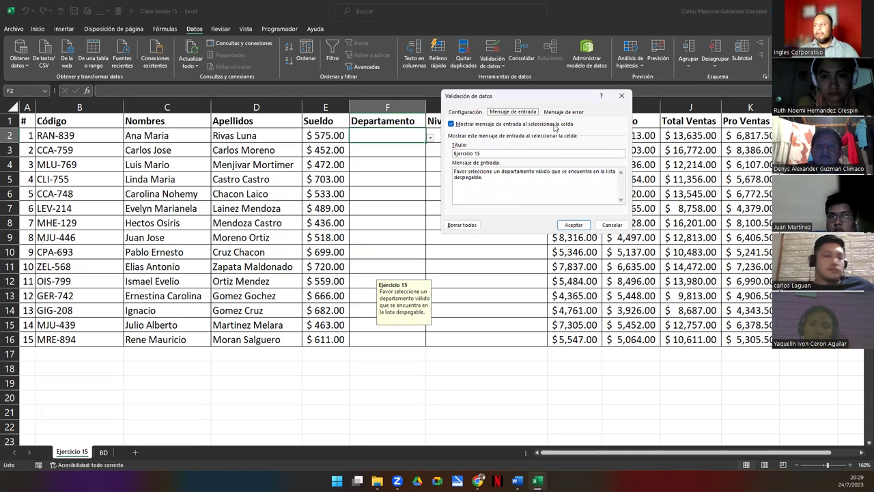
click(548, 113)
click(463, 113)
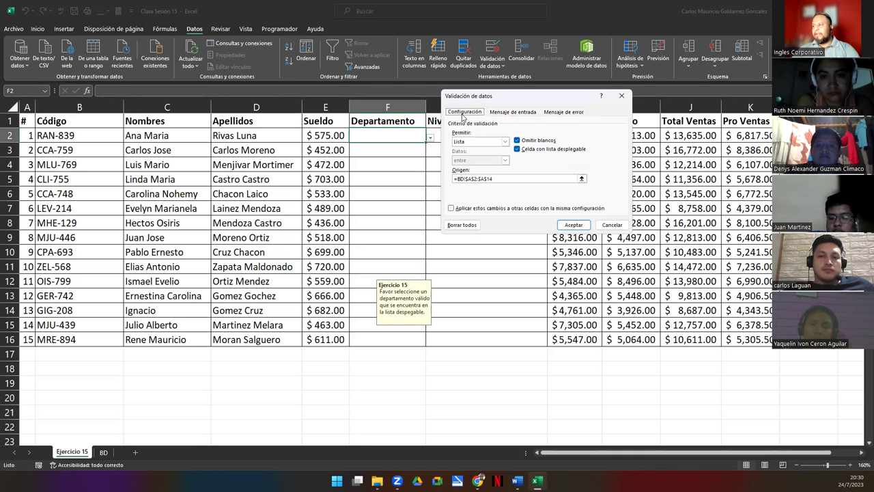
click(554, 113)
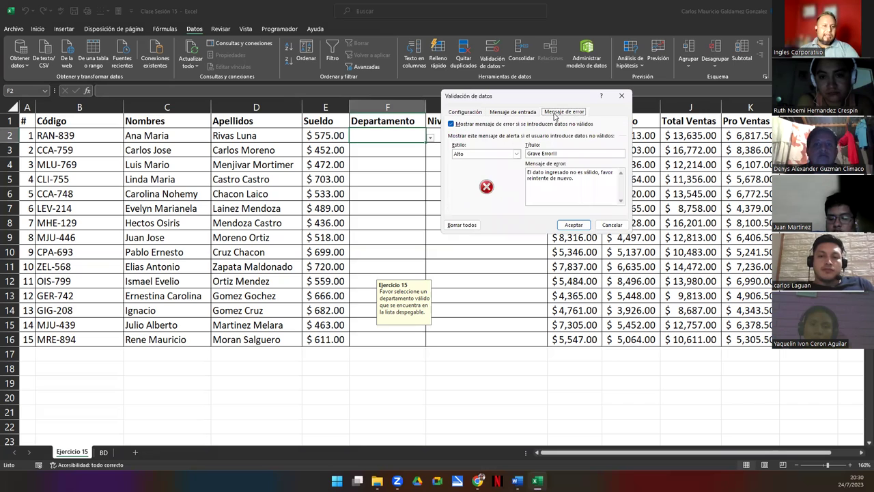
click(621, 96)
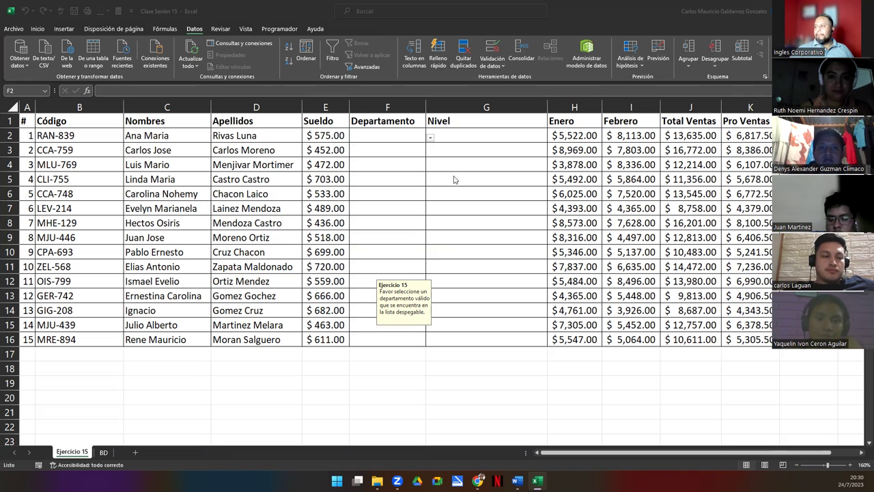
Set the Nivel cells G2:G16 to allow only a list sourced from BD!$B$2:$B$4
drag(480, 135, 471, 340)
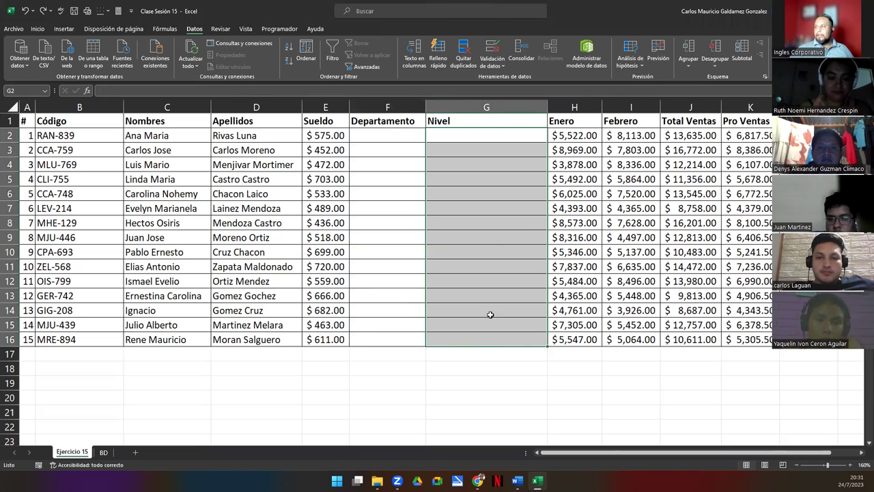
click(488, 54)
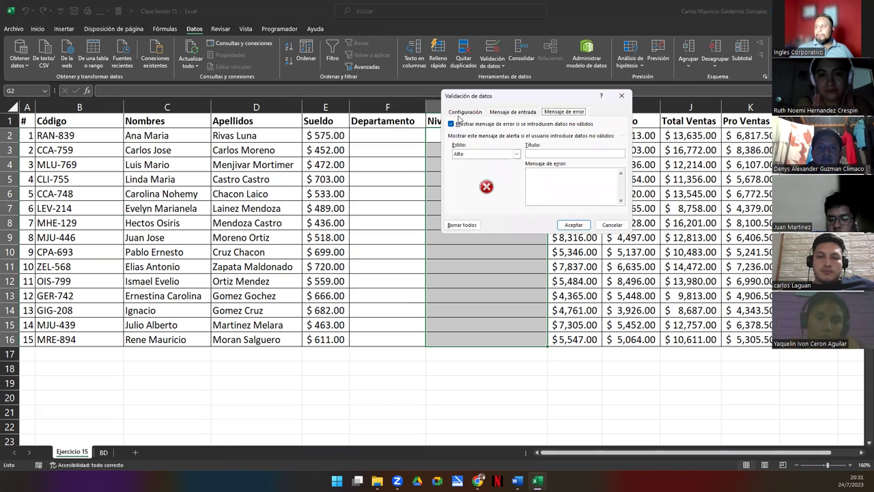
click(458, 113)
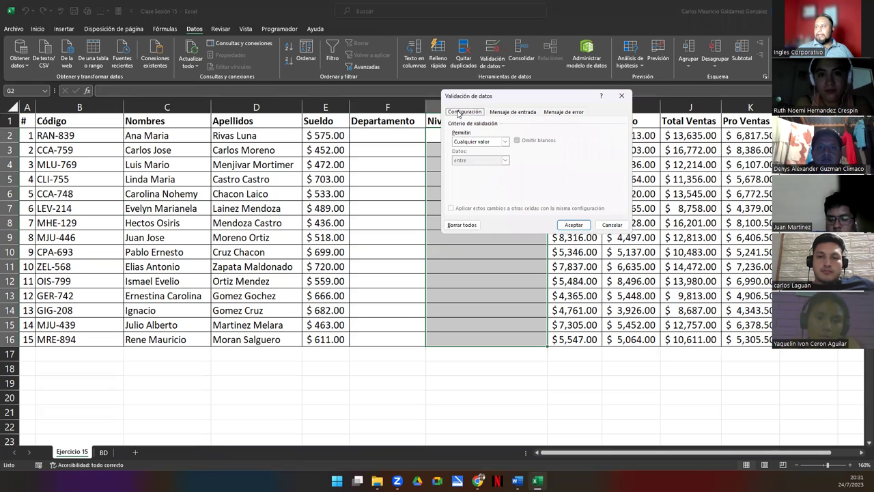
click(505, 142)
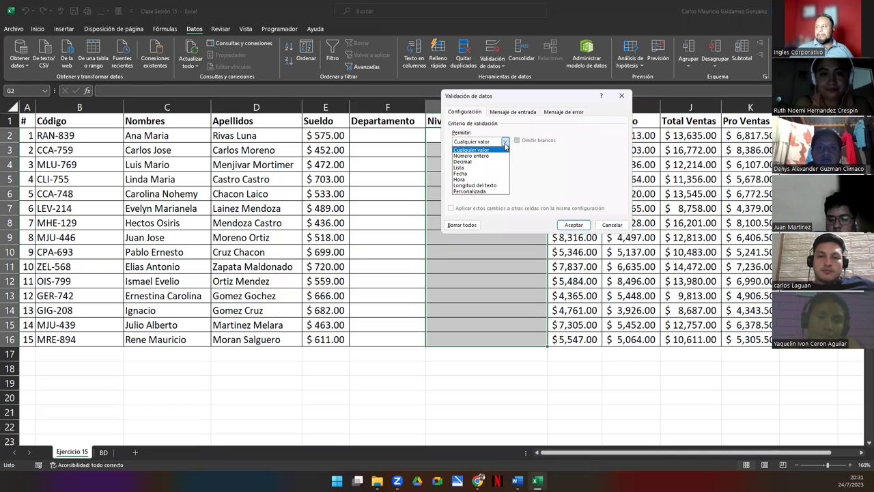
click(471, 168)
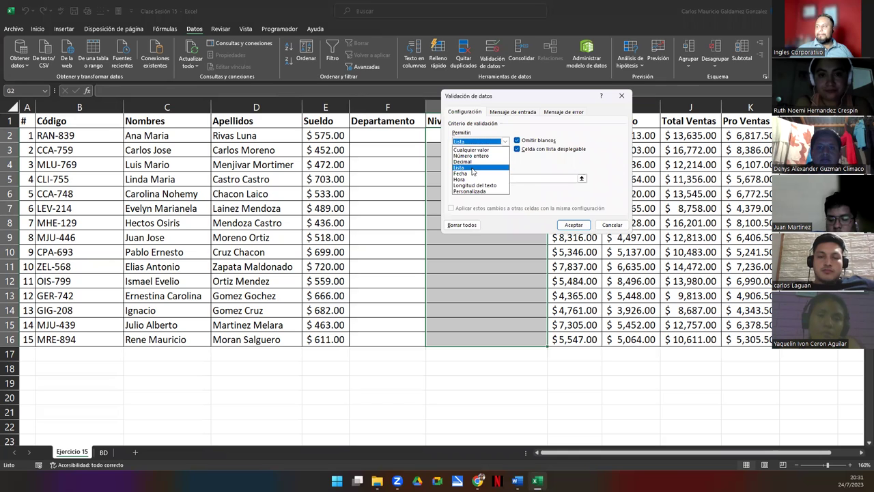
click(577, 179)
click(581, 179)
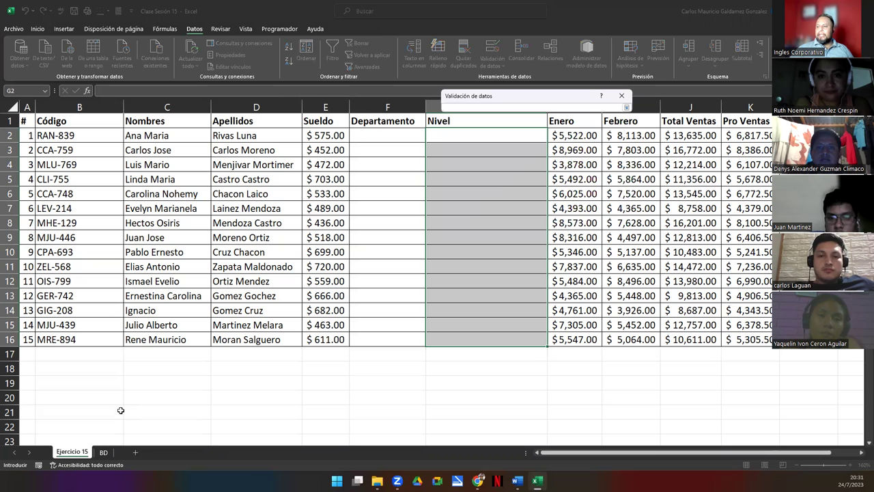
click(103, 452)
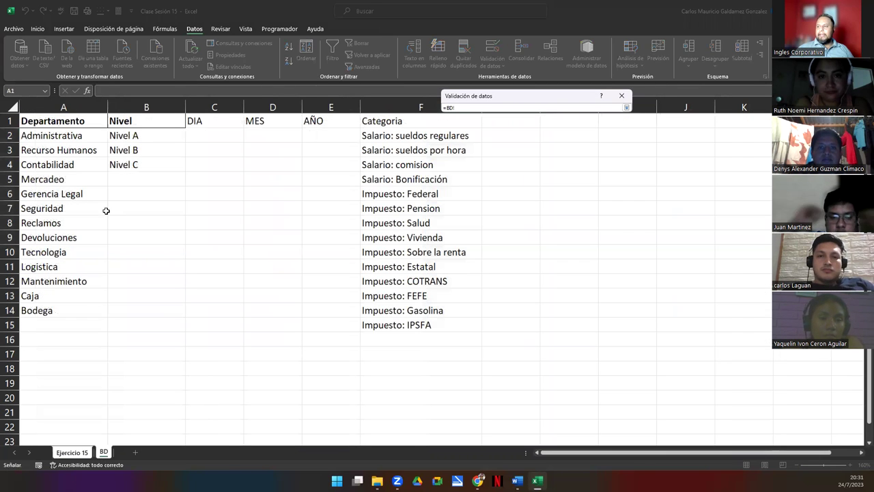
click(124, 135)
drag(123, 135, 185, 173)
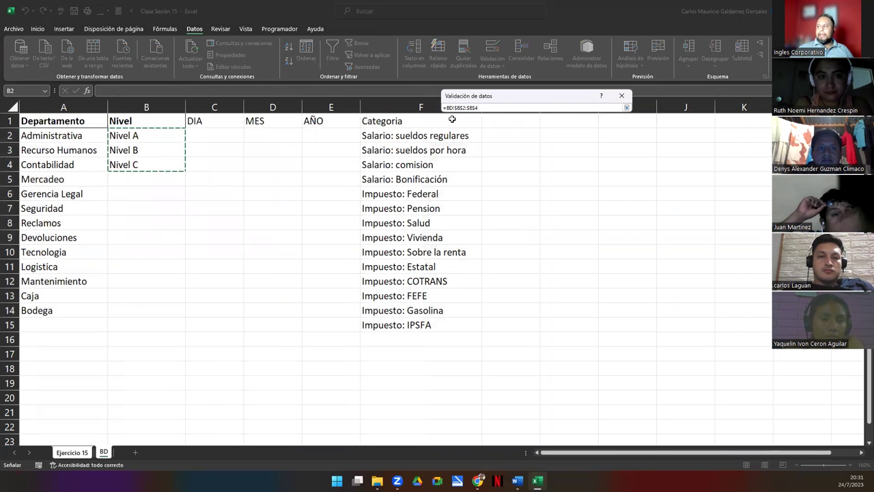
click(626, 108)
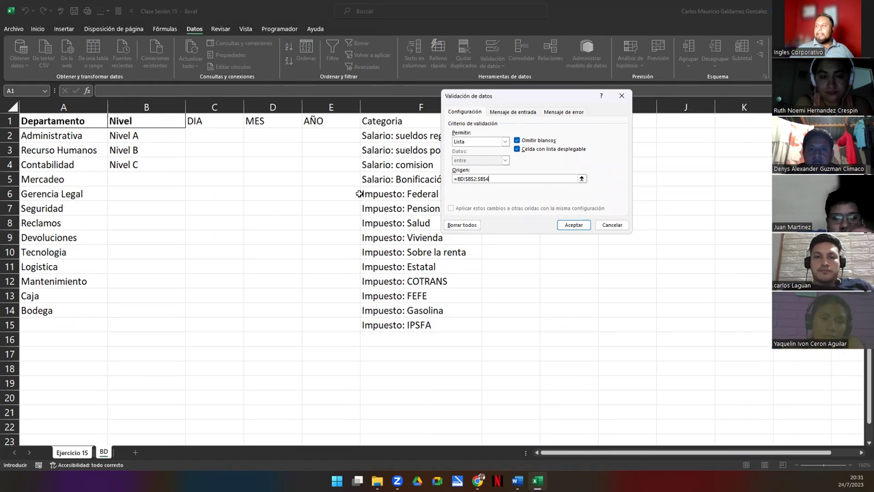
Add a stop-style error alert to the Nivel validation, titled "Alto!!!" with message "El dato ingresado no es correcto", and apply the validation
click(512, 114)
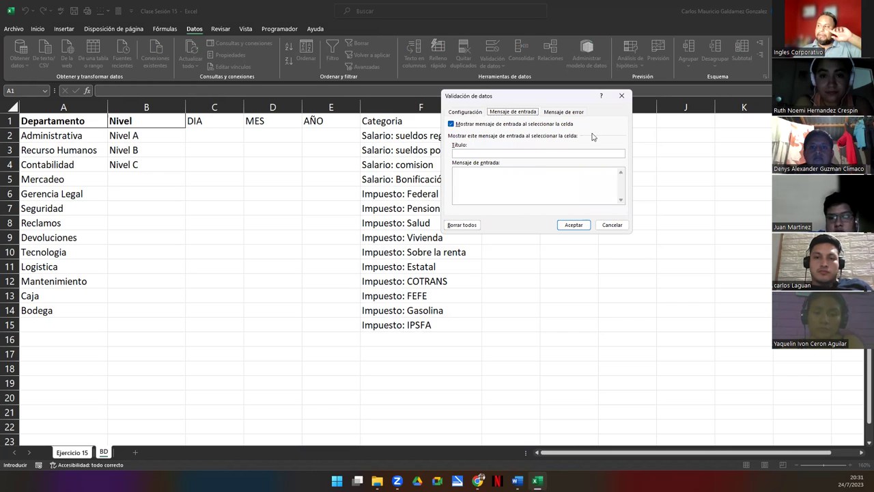
click(555, 112)
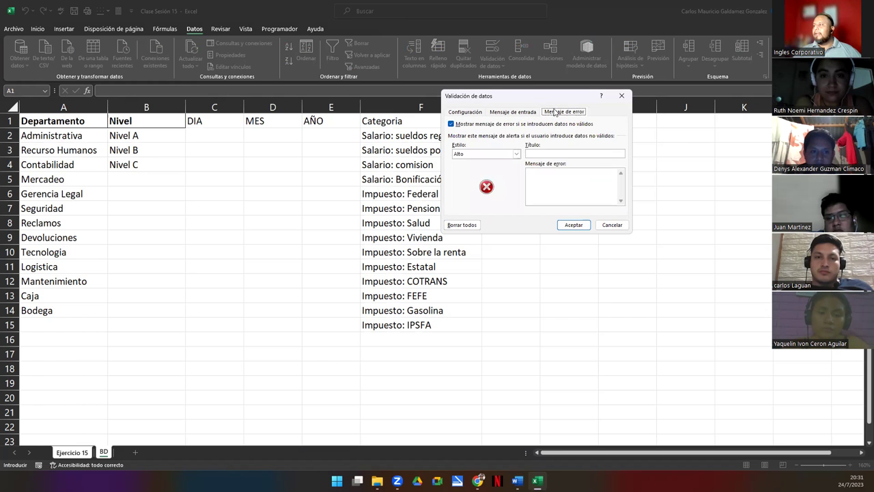
click(557, 153)
text(Alto)
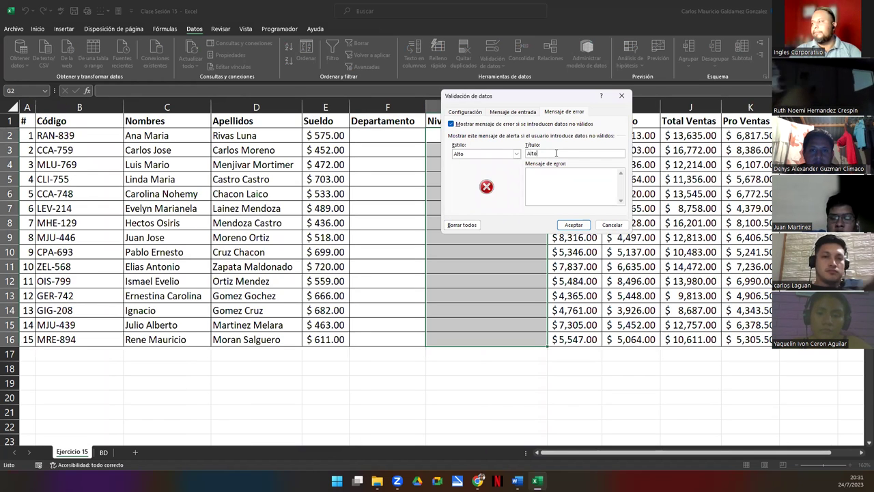
text(!!!)
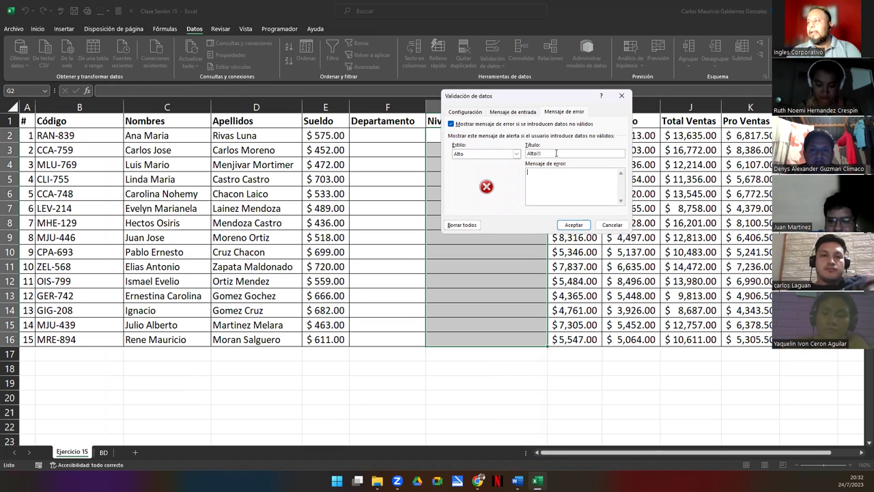
text(El nive)
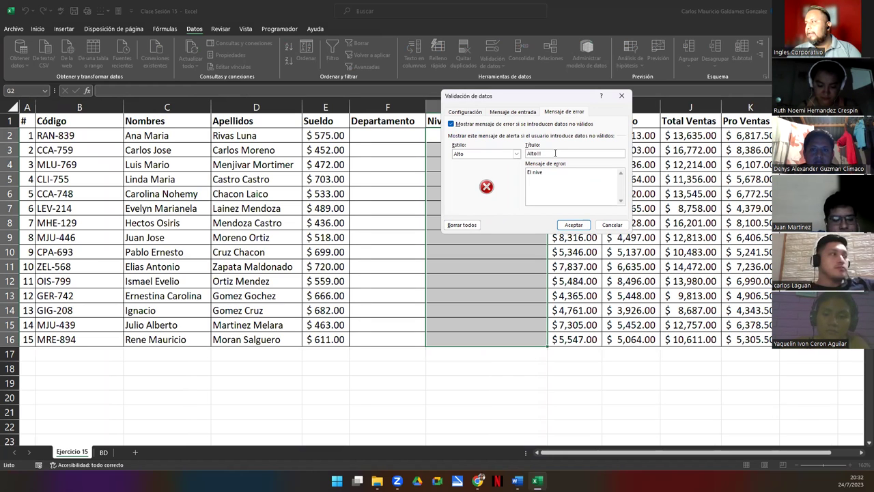
text(ato ingre)
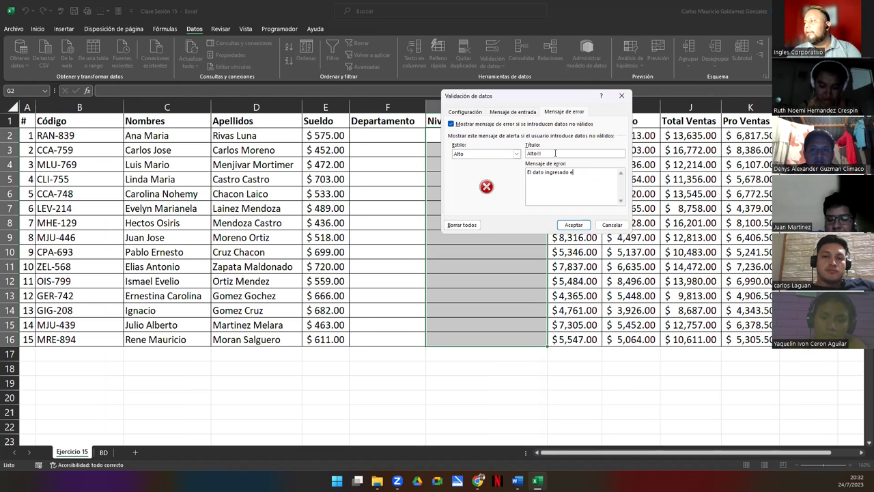
text(sado no es correcto)
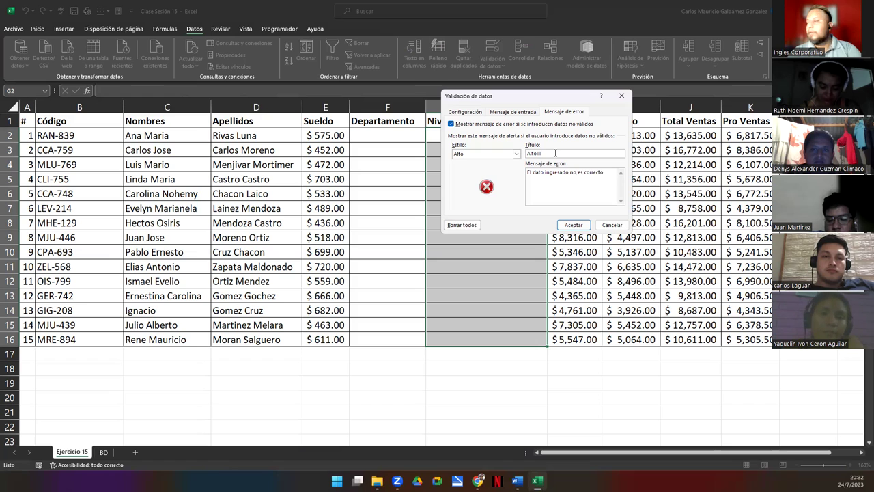
text(!.)
key(BackSpace)
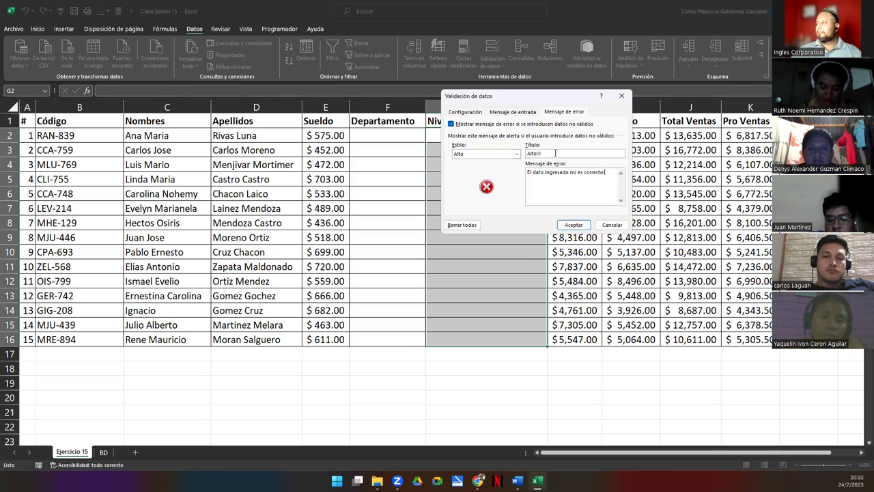
key(BackSpace)
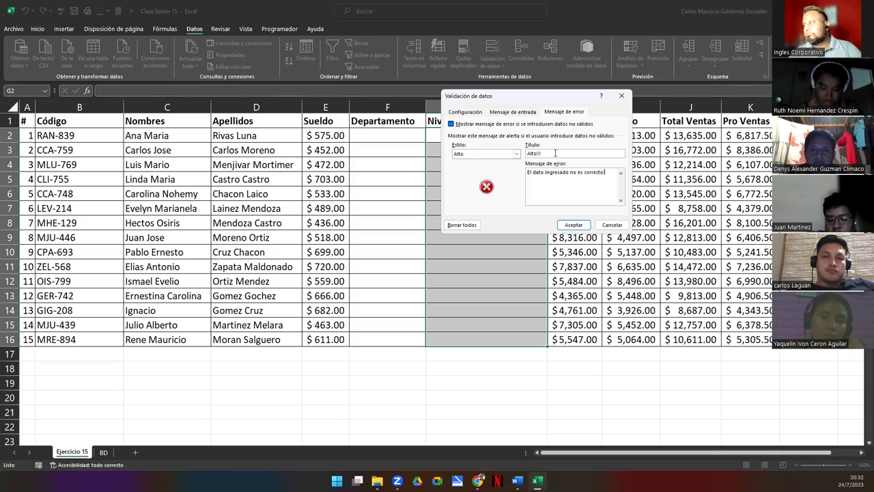
click(573, 225)
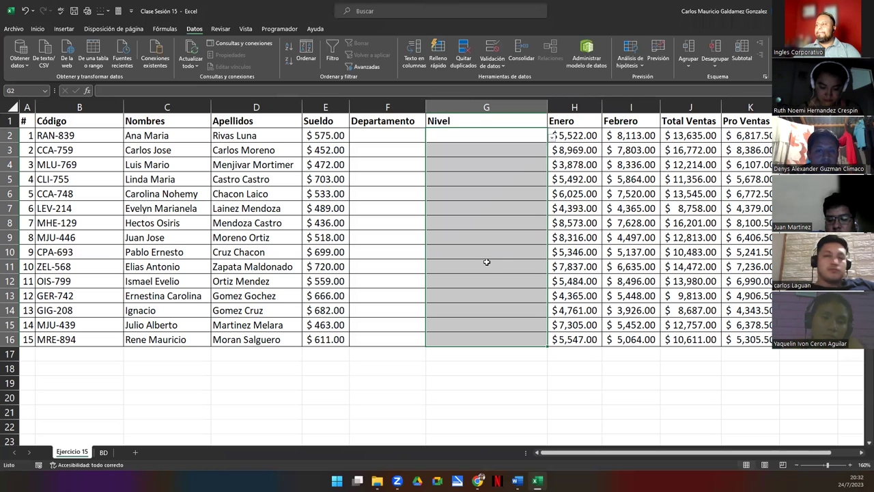
Compare cell F5 with G5 and view G5's Nivel options without choosing one
click(382, 175)
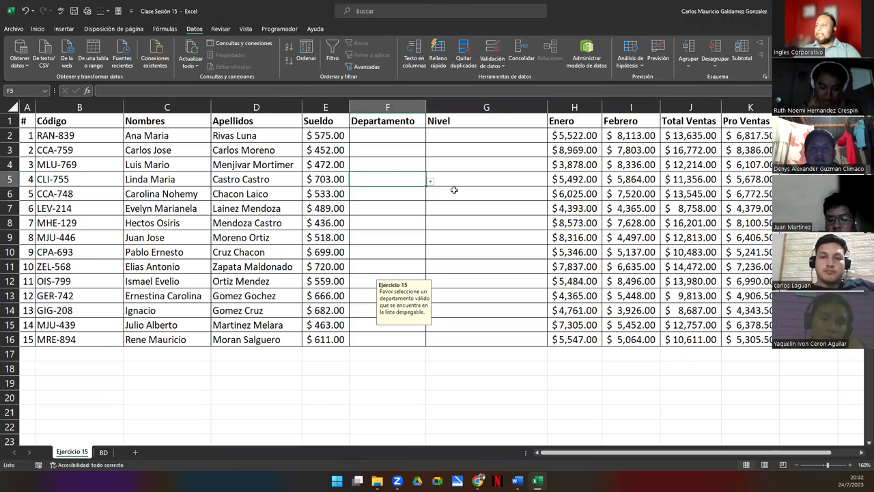
click(510, 178)
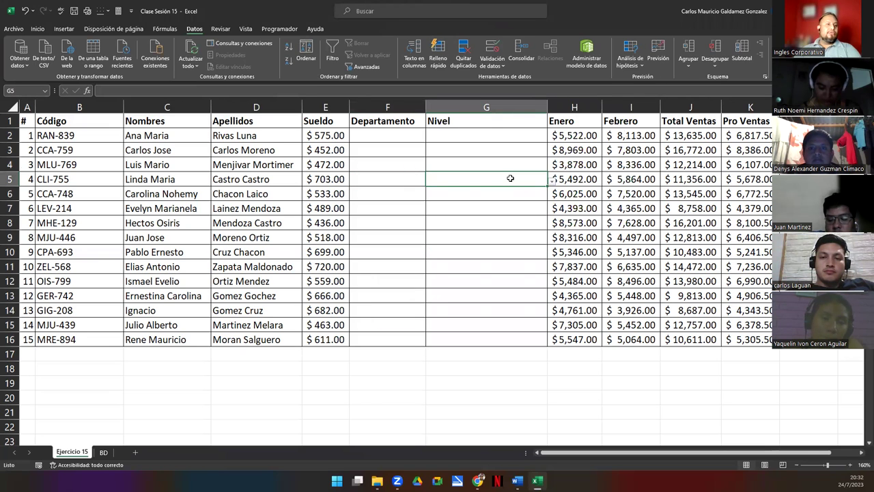
click(551, 182)
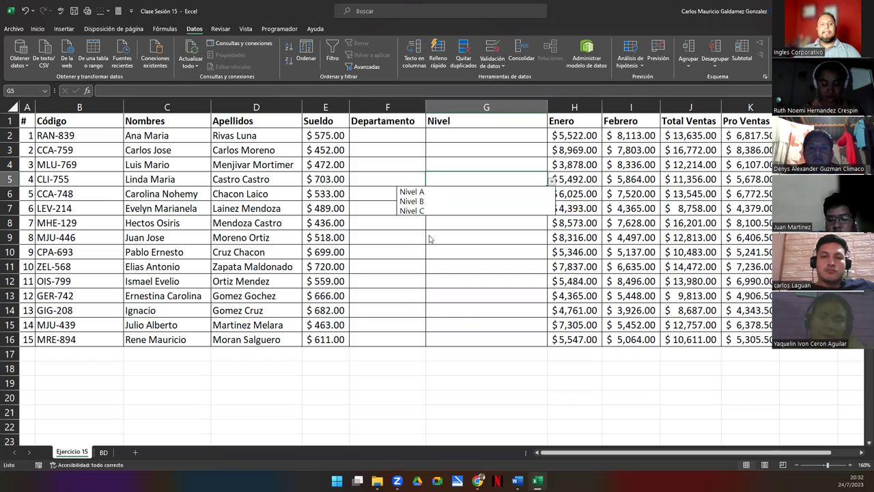
click(452, 164)
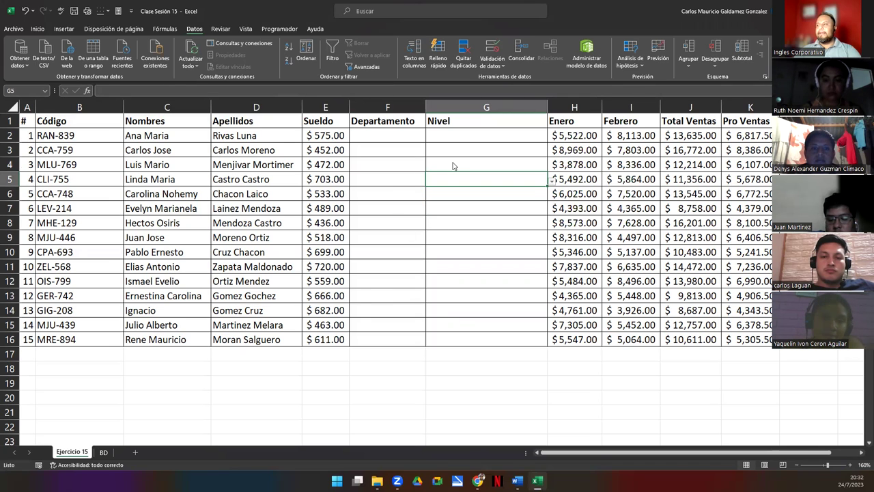
click(452, 163)
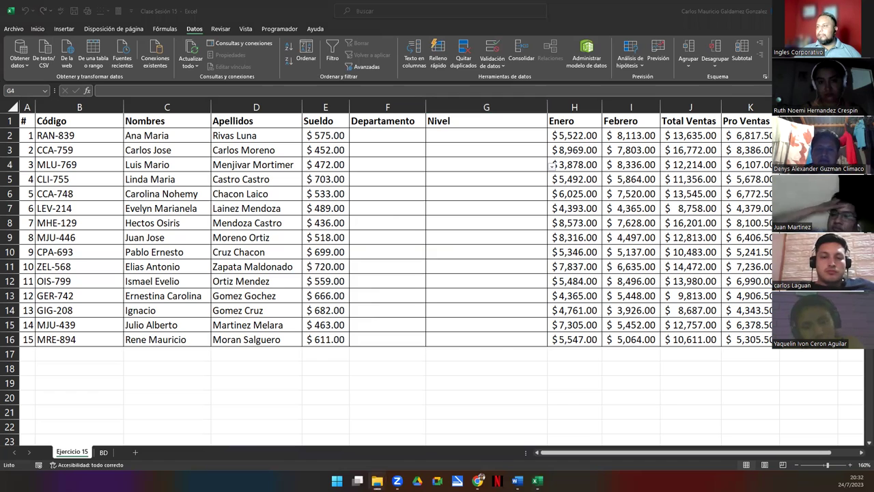
Open the workbook "Clase Sesión 15 - Participante" from the Ejercicios folder in File Explorer and view its Departamento and Nivel lists below the table
key(alt+Tab)
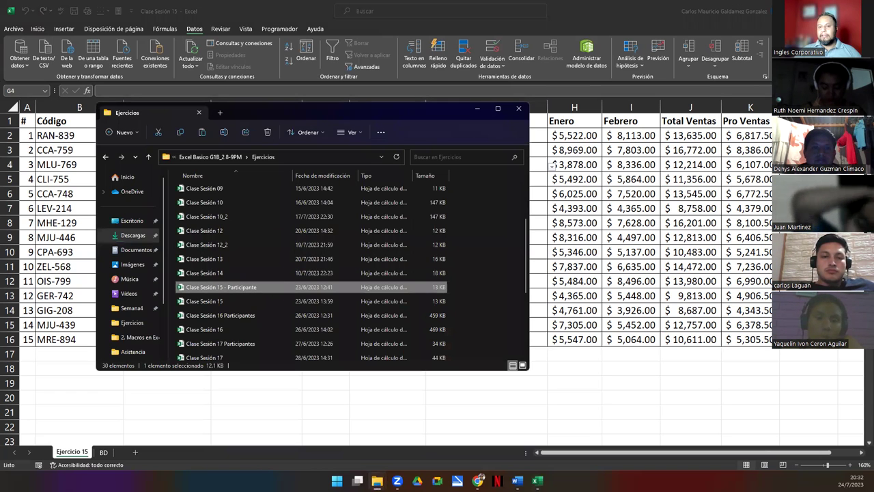
double_click(232, 287)
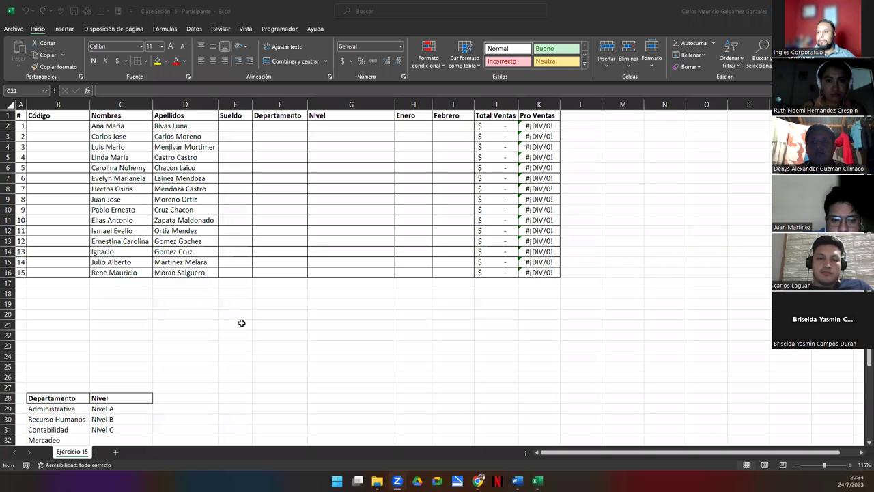
click(106, 323)
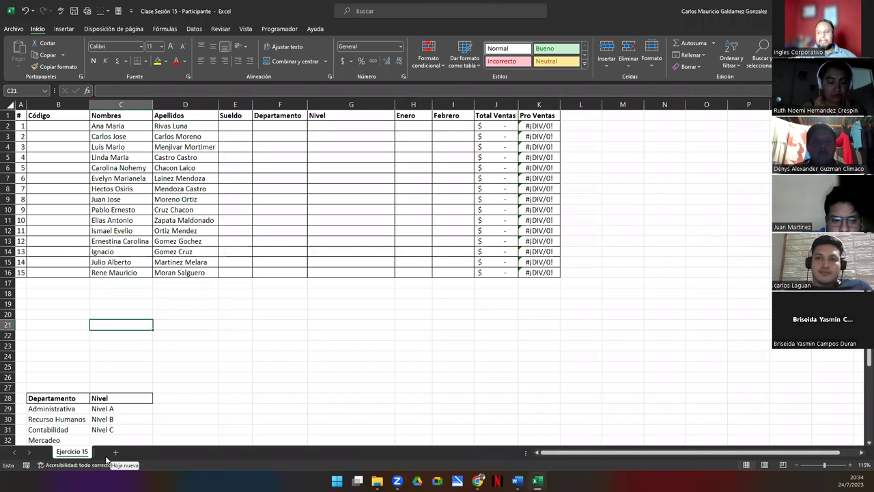
click(103, 398)
scroll(102, 383, down, 5)
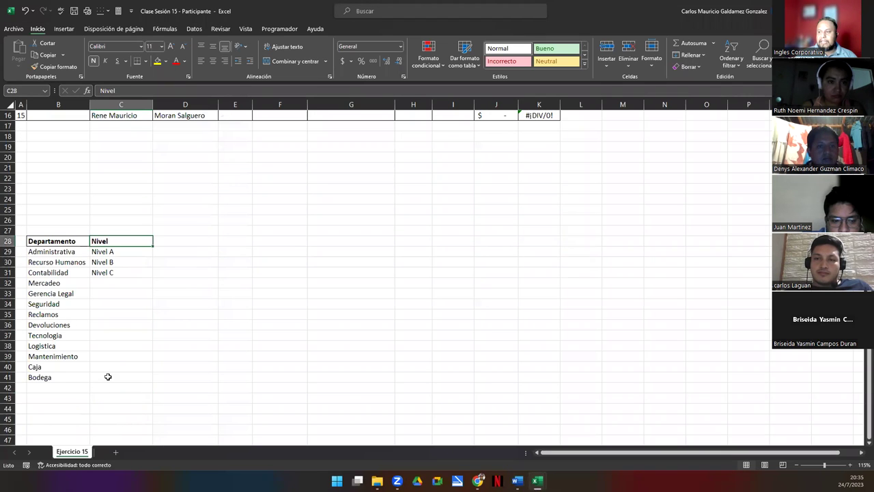
scroll(107, 380, up, 5)
scroll(109, 380, down, 5)
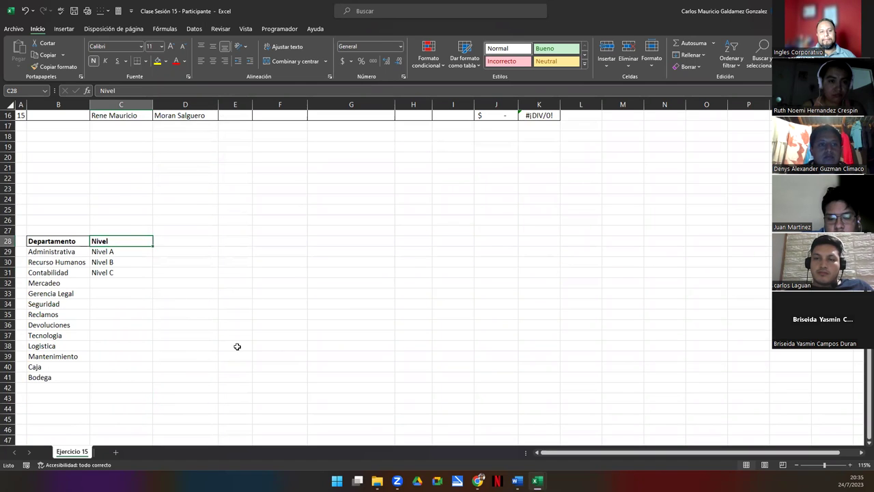
Review the participants' table by highlighting the Código cells, the Sueldo and Departamento cells, A1:F16 and G1:I16
scroll(142, 308, up, 5)
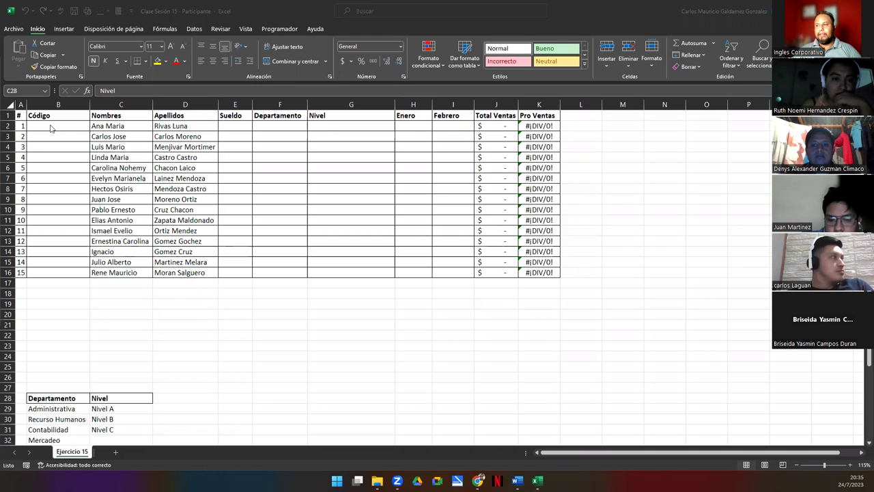
drag(50, 125, 59, 268)
drag(230, 122, 264, 273)
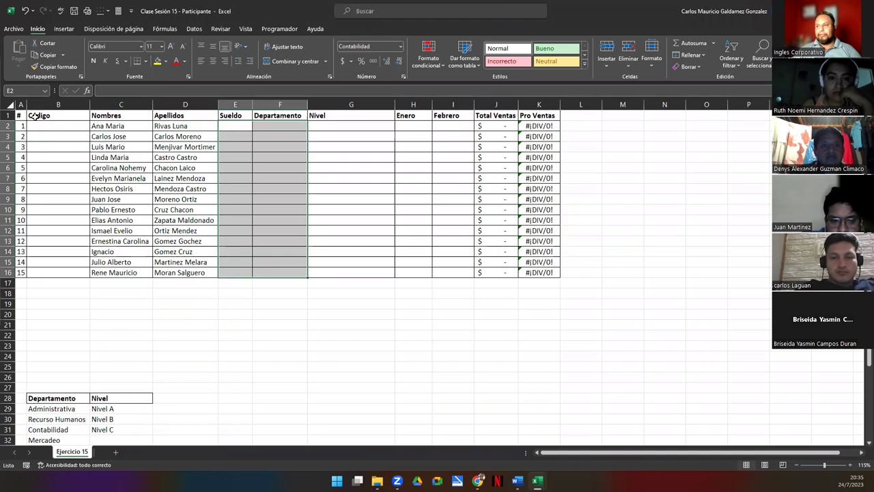
drag(20, 114, 273, 271)
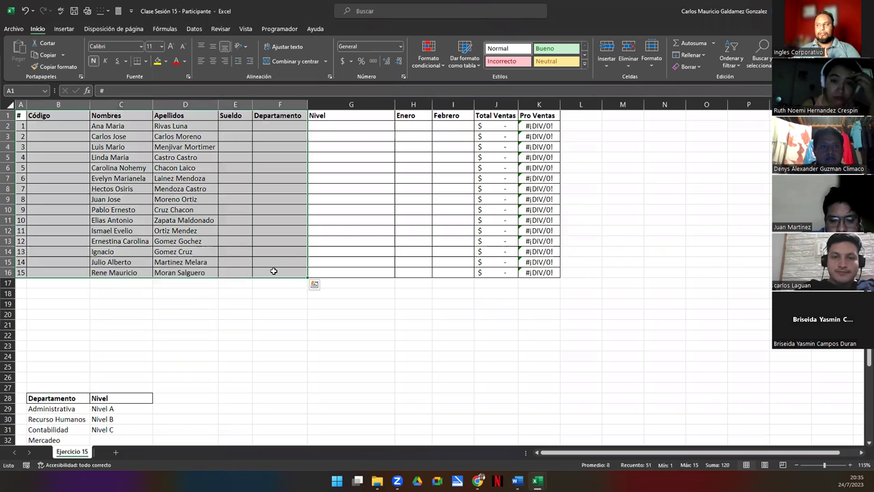
drag(361, 115, 463, 272)
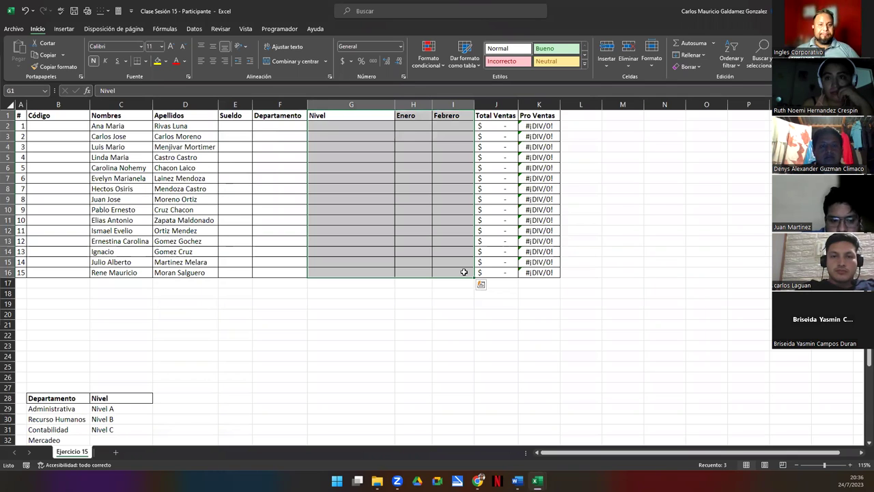
click(239, 229)
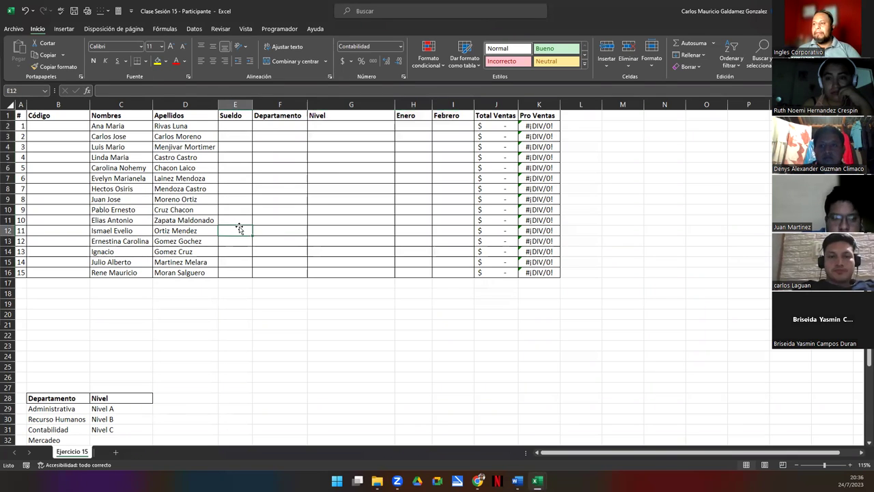
Start a CONCATENAR formula in the first Código cell, B2
click(70, 127)
scroll(124, 299, up, 1)
scroll(124, 299, up, 4)
scroll(123, 300, up, 1)
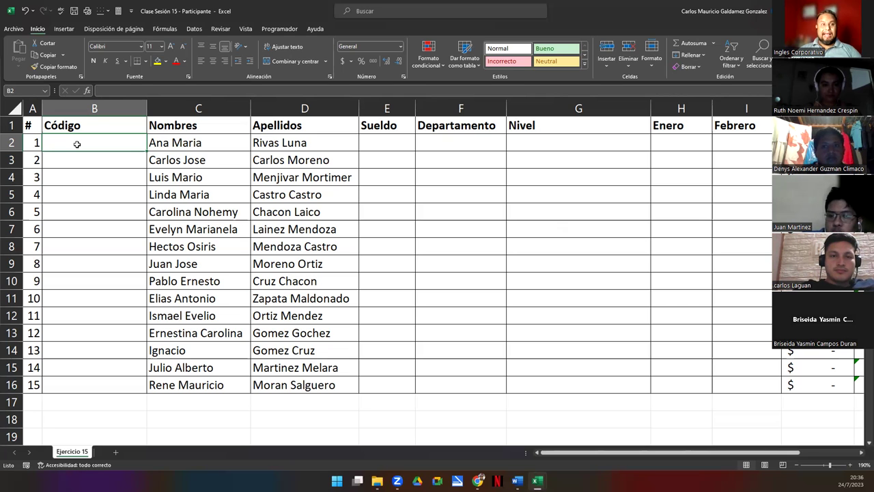
text(=conca)
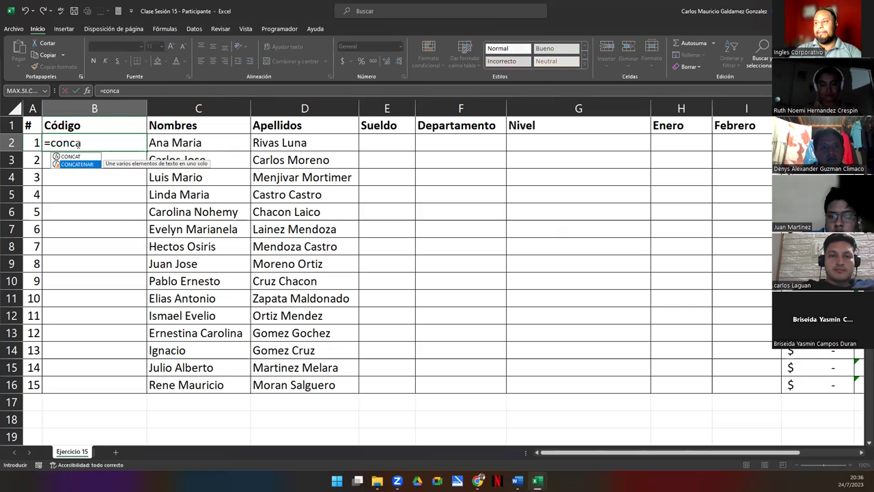
key(Tab)
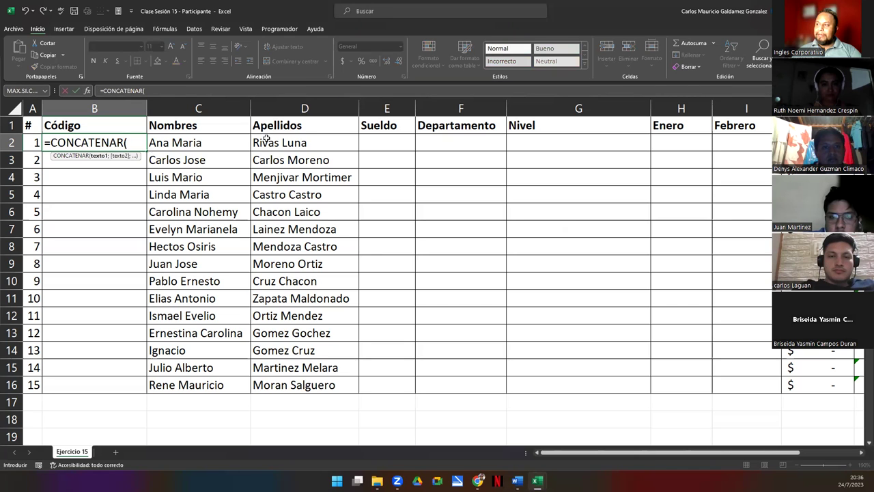
click(133, 146)
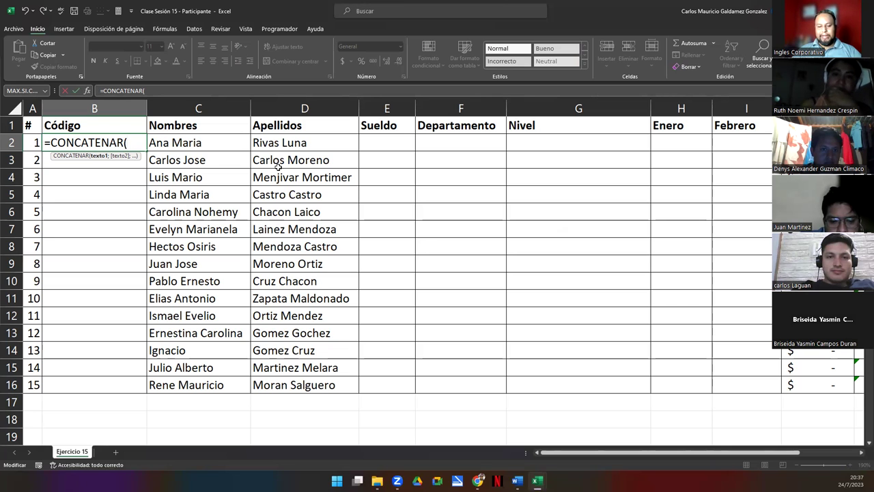
Add IZQUIERDA(D2;1) as the formula's first text to extract the initial of the Apellidos entry
text(IZQUIERDA()
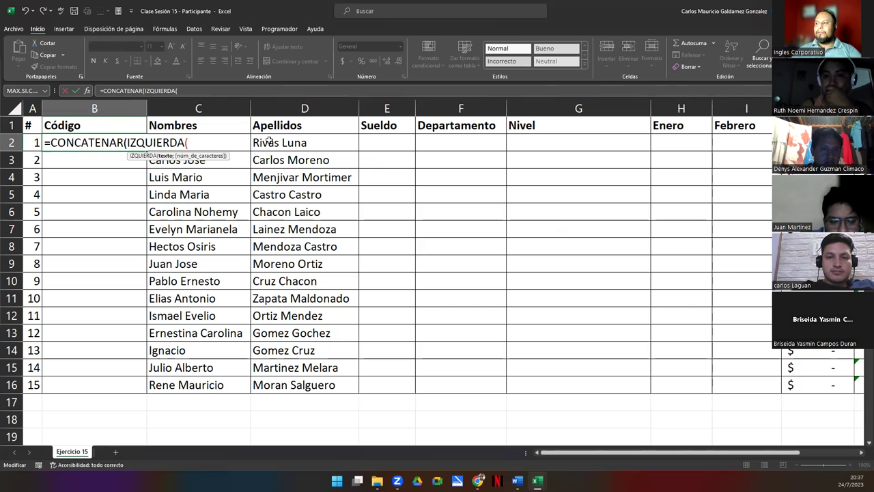
click(270, 141)
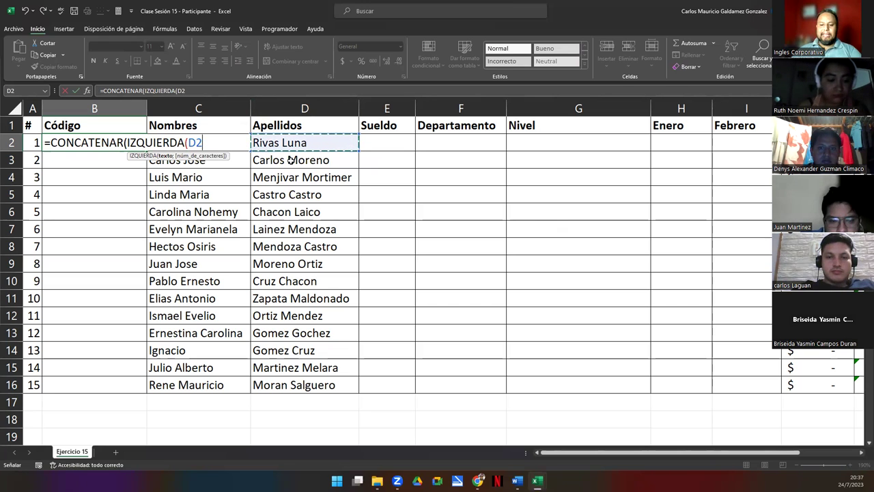
text(;)
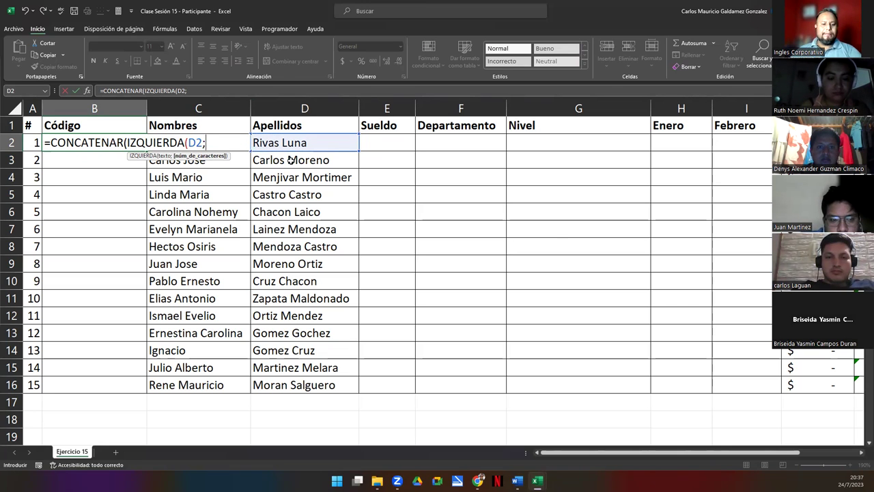
text(1)
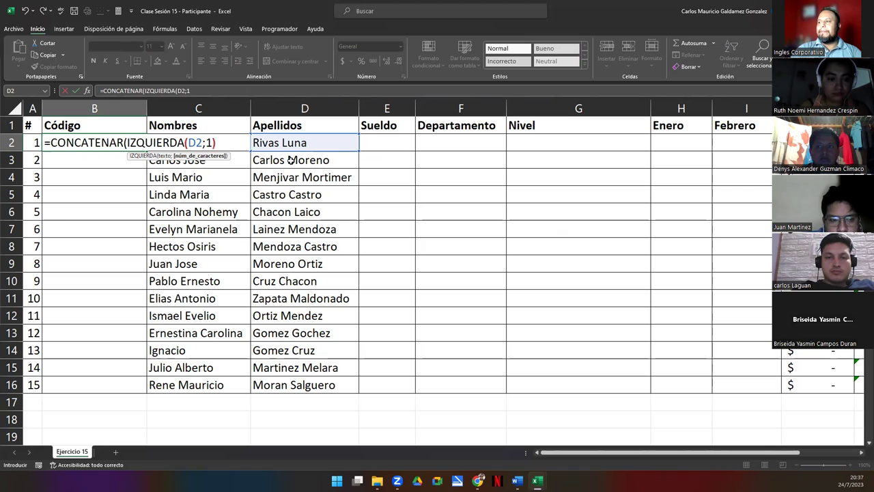
text())
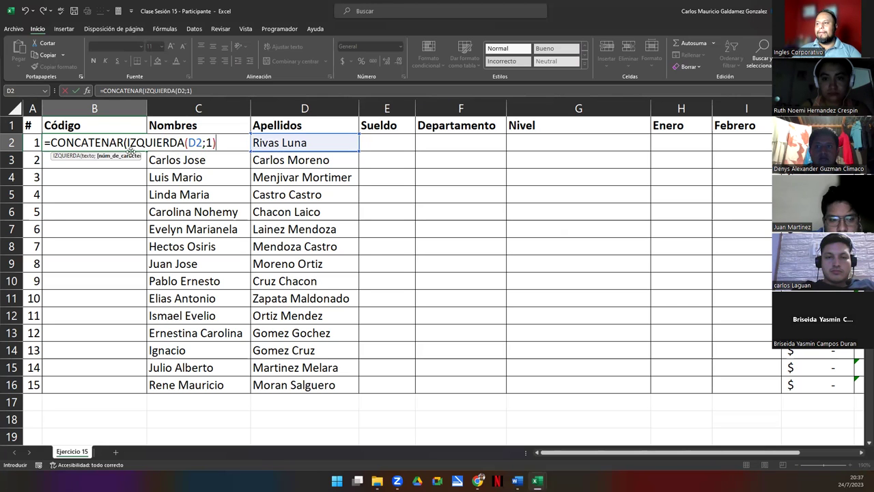
drag(128, 144, 254, 140)
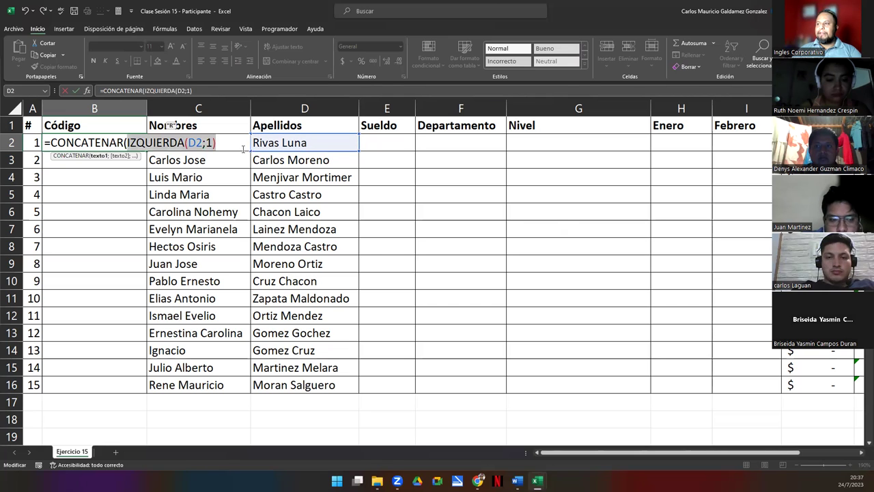
click(223, 142)
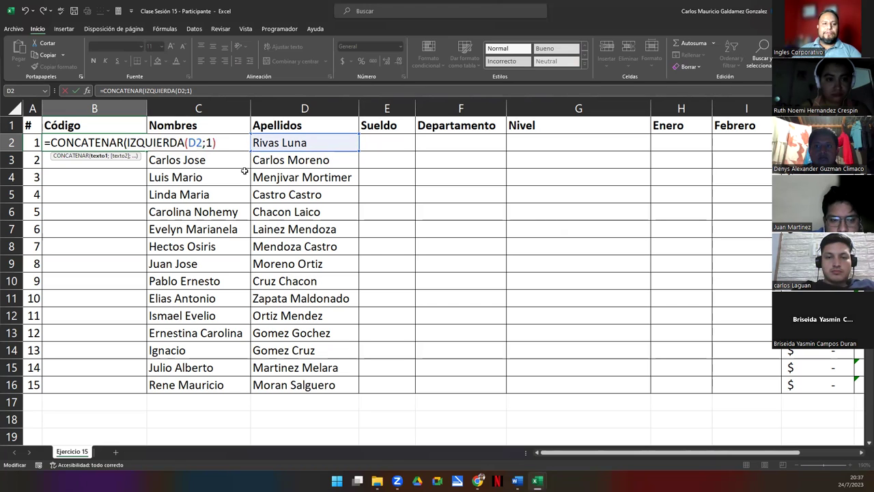
text())
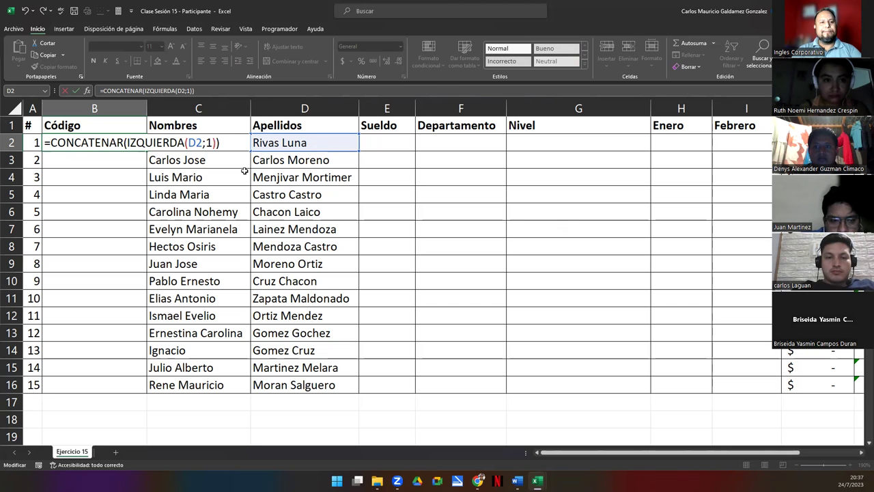
key(BackSpace)
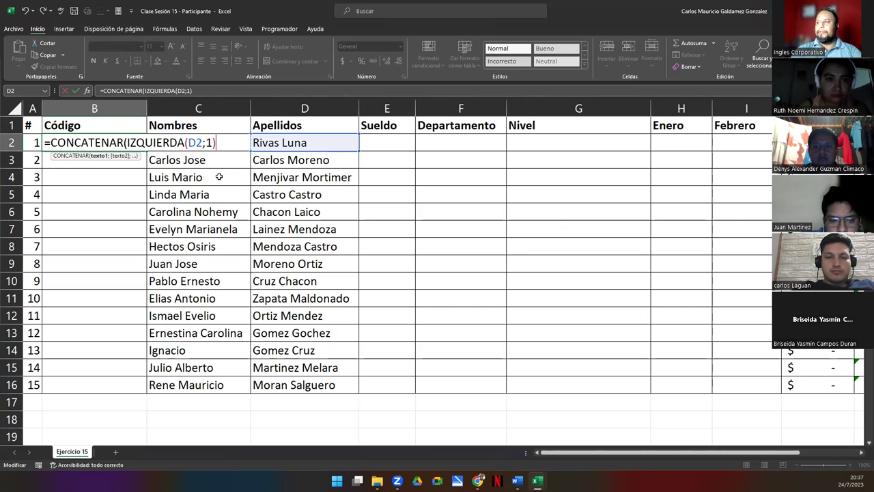
Duplicate the IZQUIERDA expression as the second text and point it at the Nombres cell, giving IZQUIERDA(C2;1)
text(;)
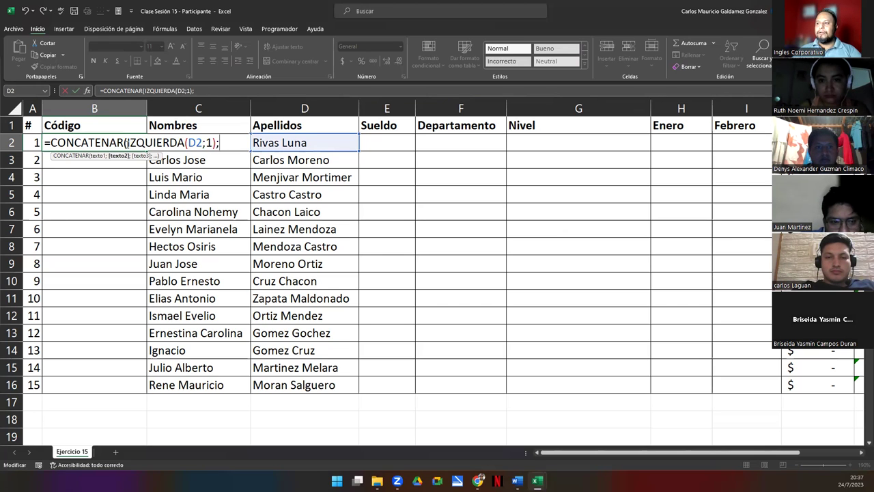
drag(126, 145, 220, 143)
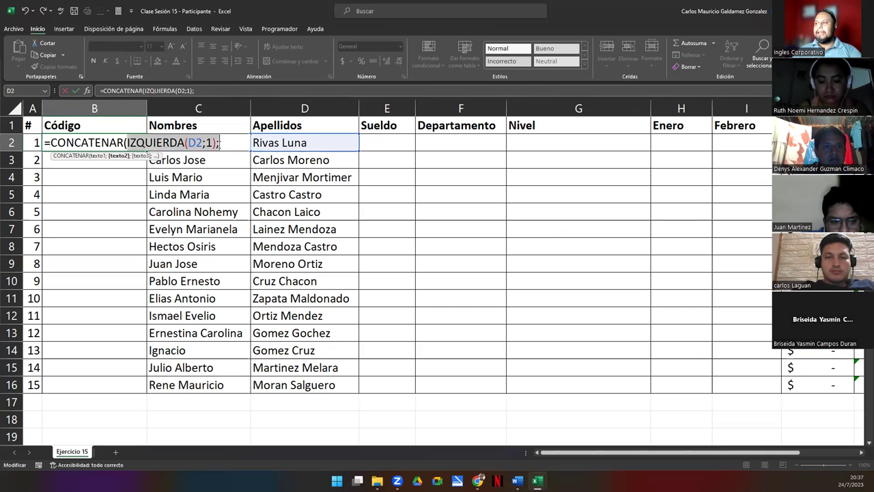
key(ctrl+c)
click(224, 145)
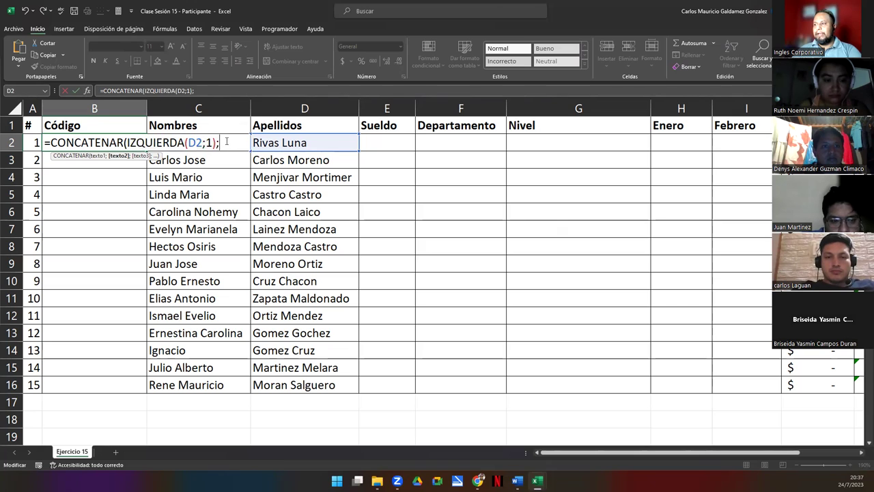
key(ctrl+v)
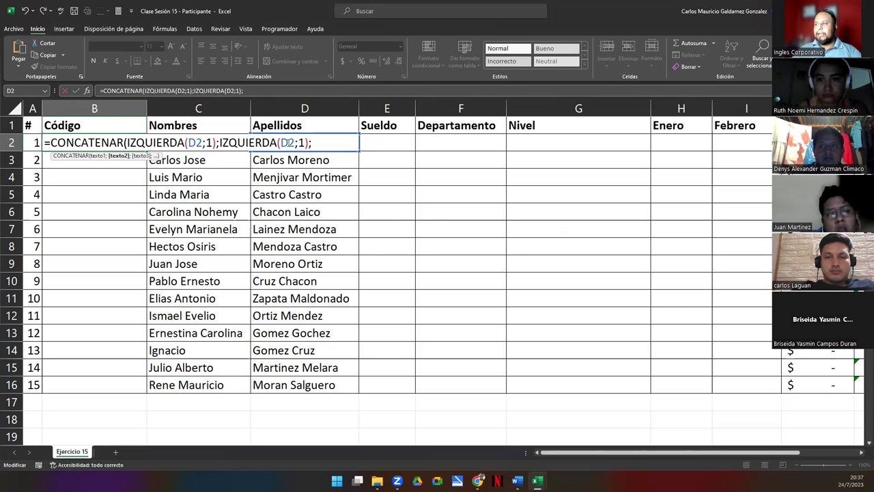
click(286, 143)
key(BackSpace)
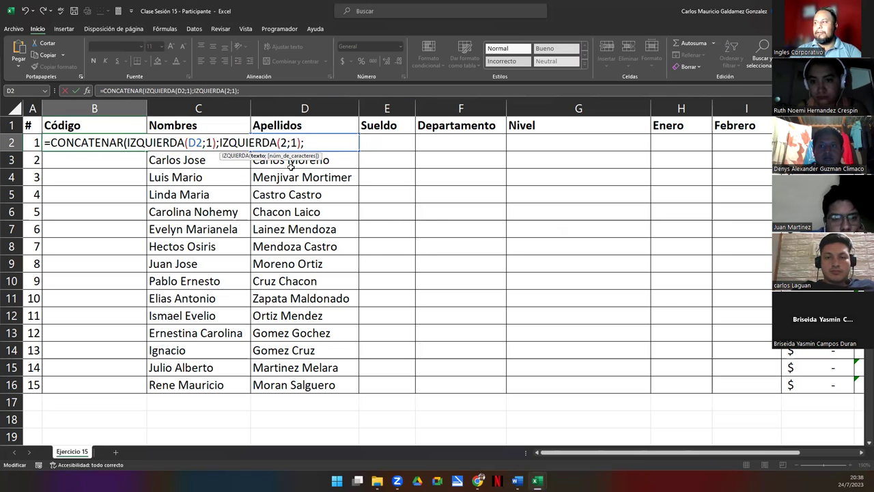
text(C)
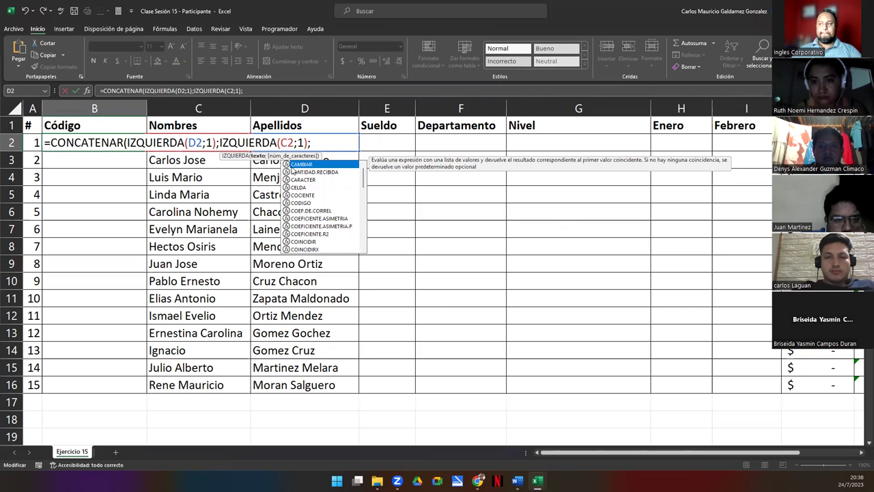
double_click(300, 143)
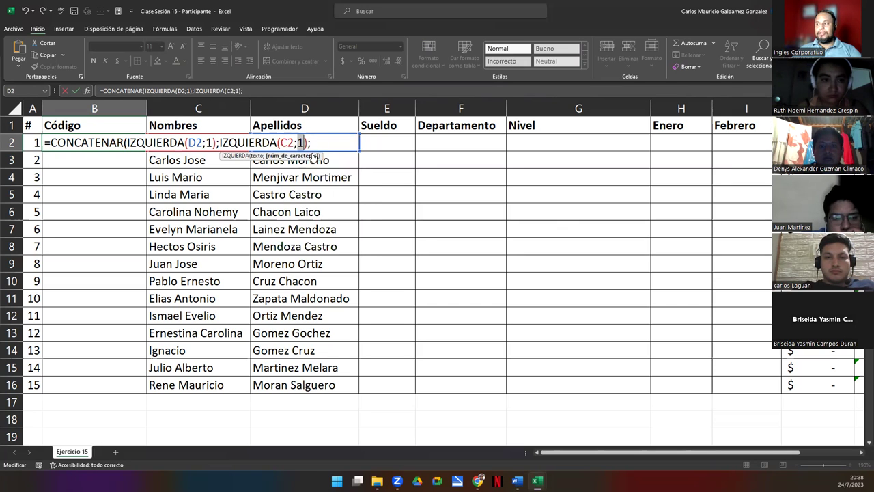
click(311, 143)
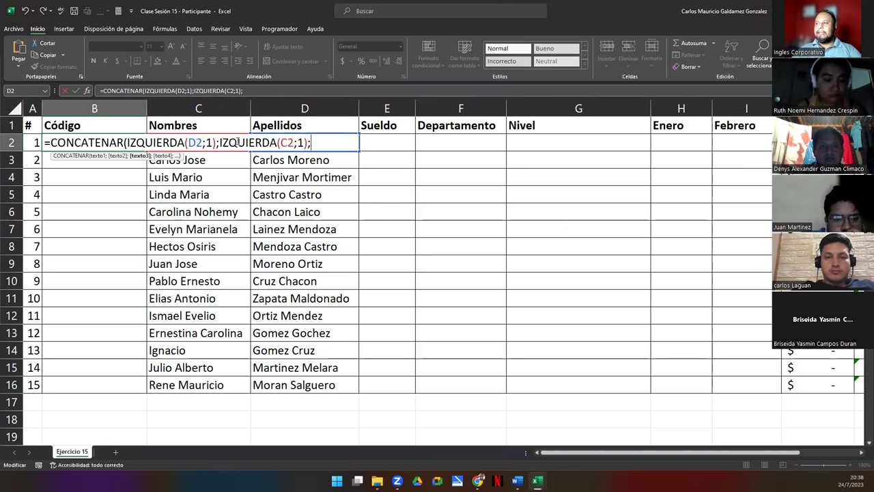
Add "-" as the third text of the CONCATENAR formula and enter it in B2, accepting the proposed closing-parenthesis correction
drag(280, 143, 309, 143)
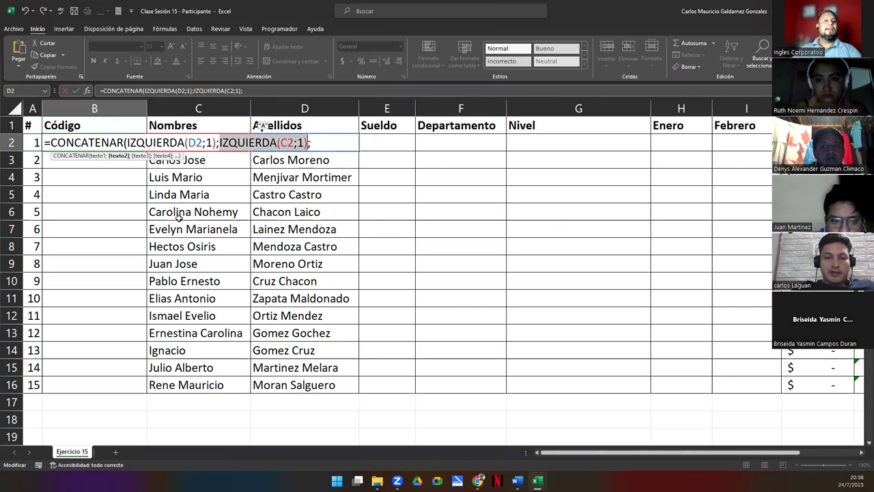
click(314, 143)
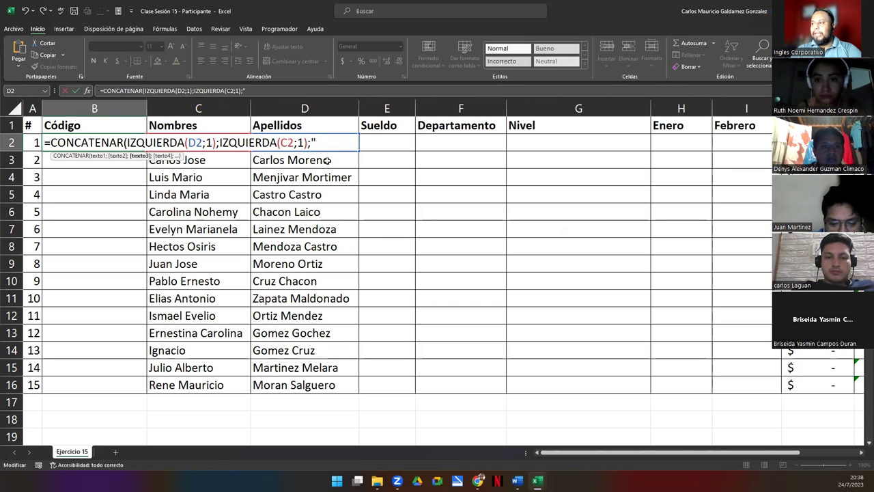
text(-")
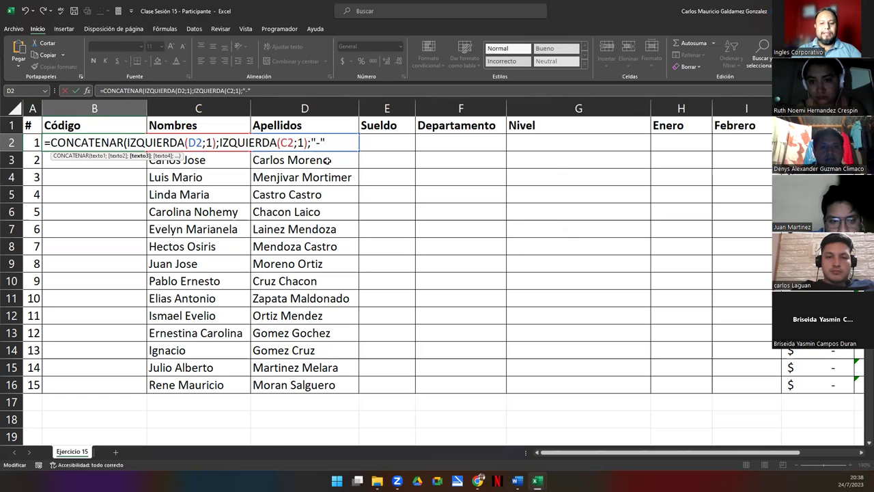
key(Return)
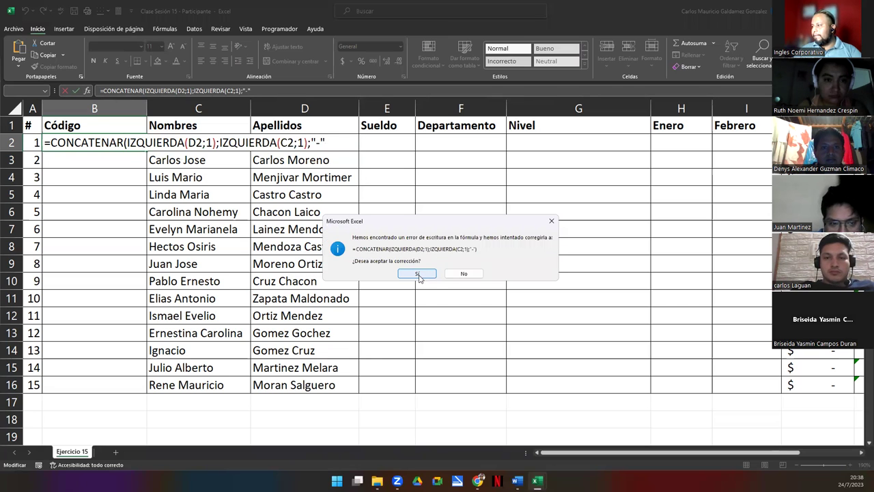
click(419, 275)
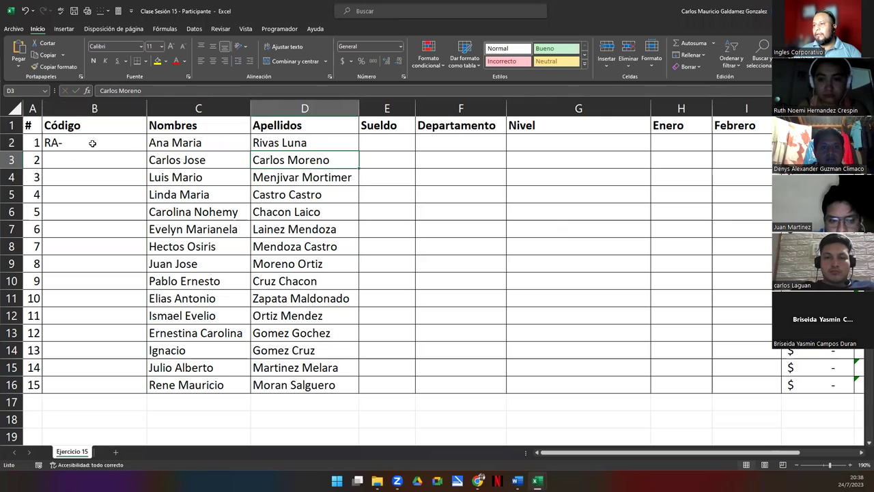
Review the CONCATENAR formula in B2 and its arguments without changing it
click(252, 91)
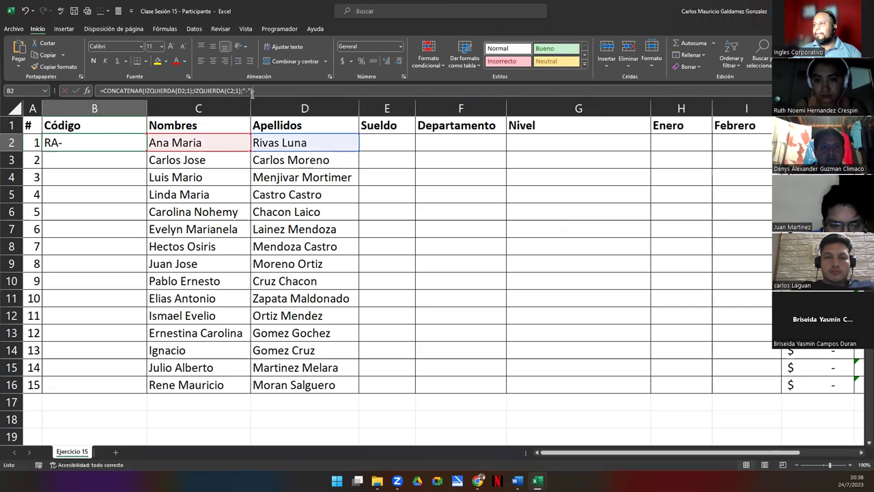
click(111, 147)
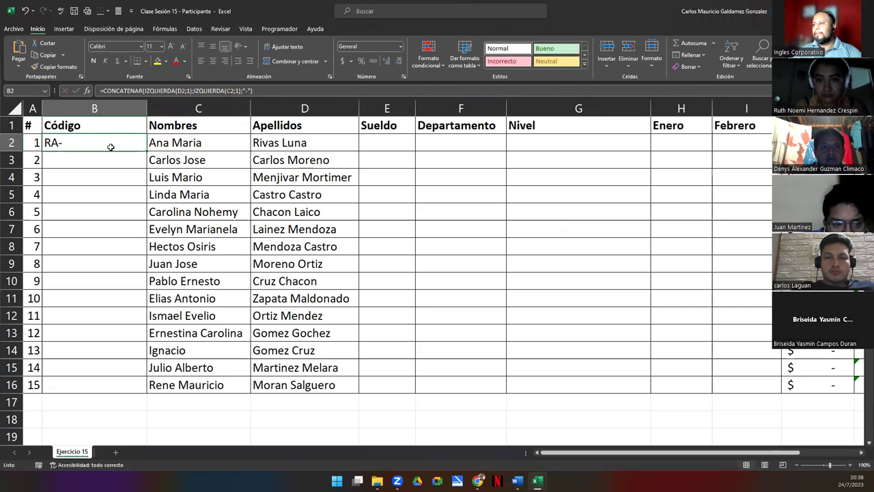
double_click(111, 147)
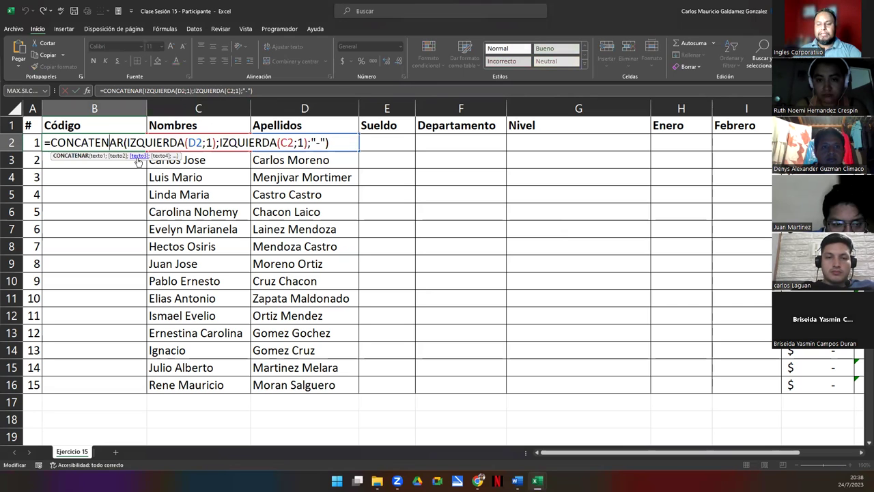
key(Escape)
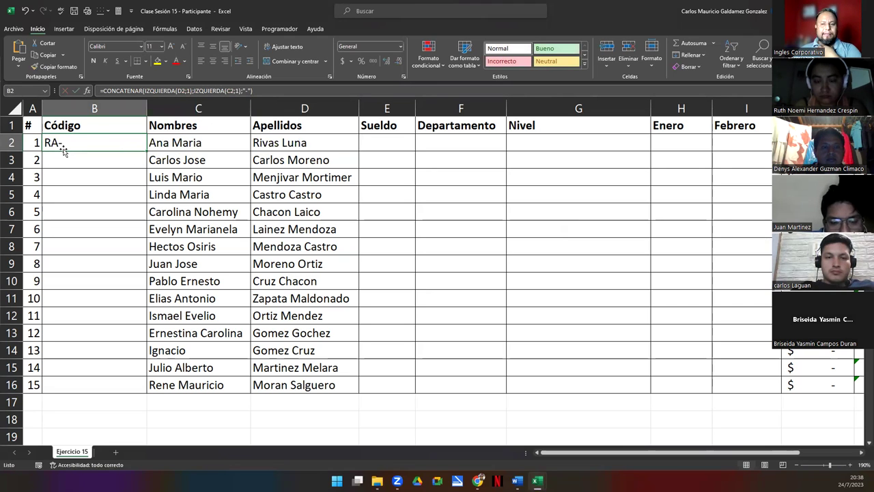
Reopen the CONCATENAR formula in B2 and add the ALEATORIO.ENTRE function as its fourth text
key(F2)
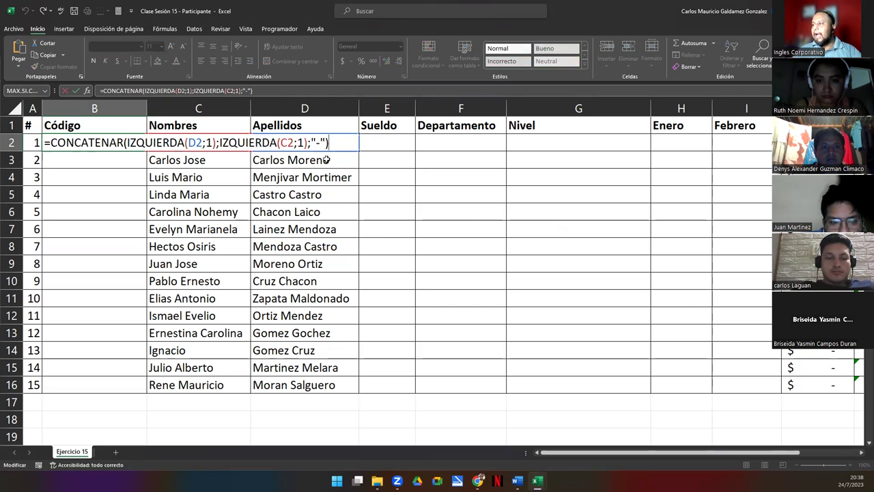
key(BackSpace)
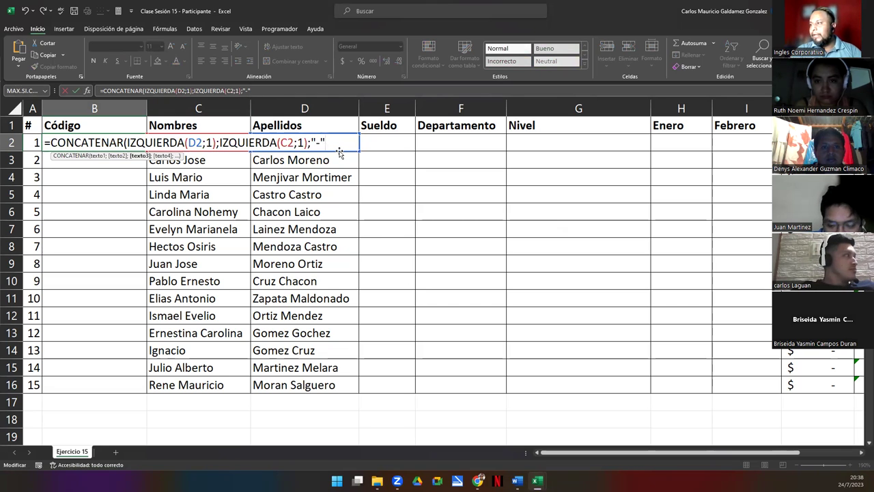
text(;)
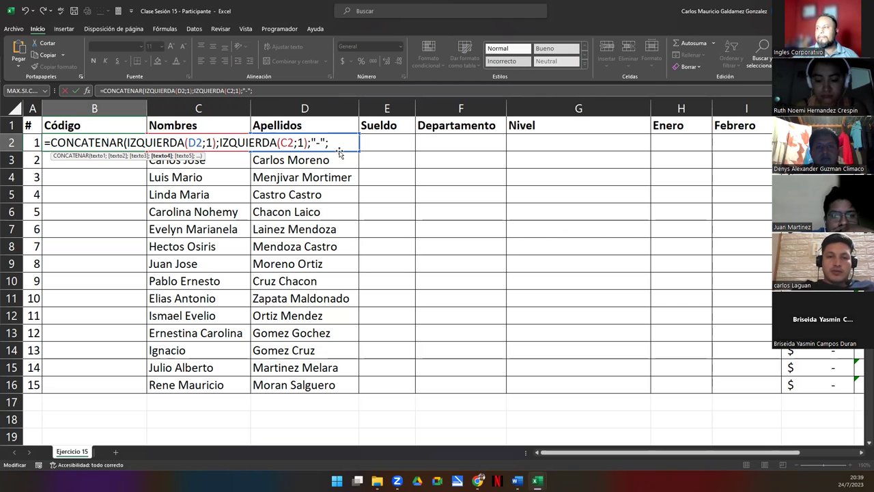
text(al)
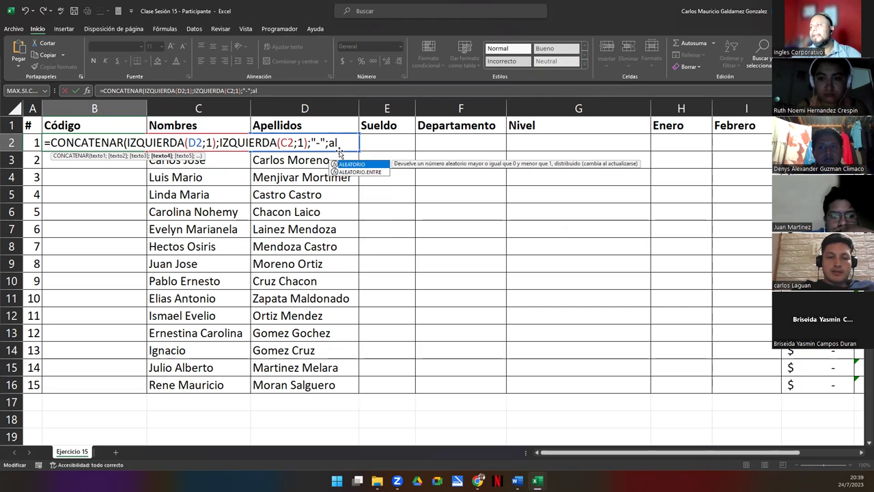
text(e)
key(Down)
key(Tab)
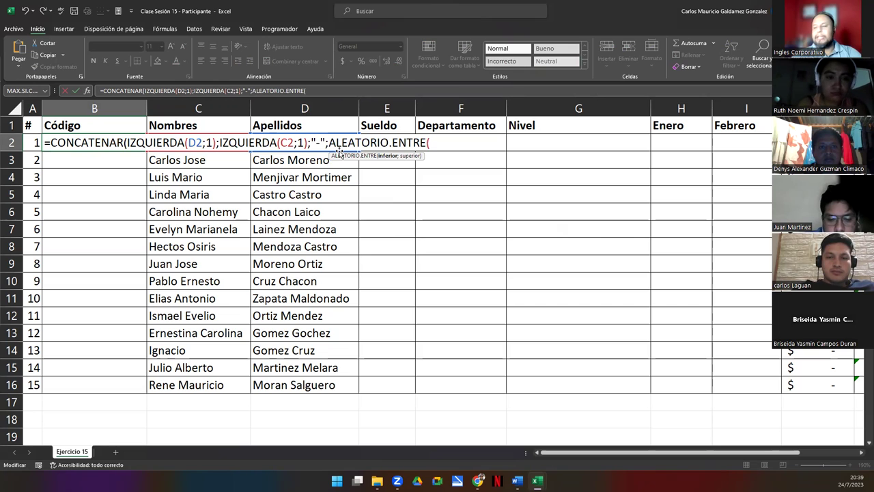
Set the ALEATORIO.ENTRE limits to 100 and 999, close both functions and enter the formula in B2
text(100)
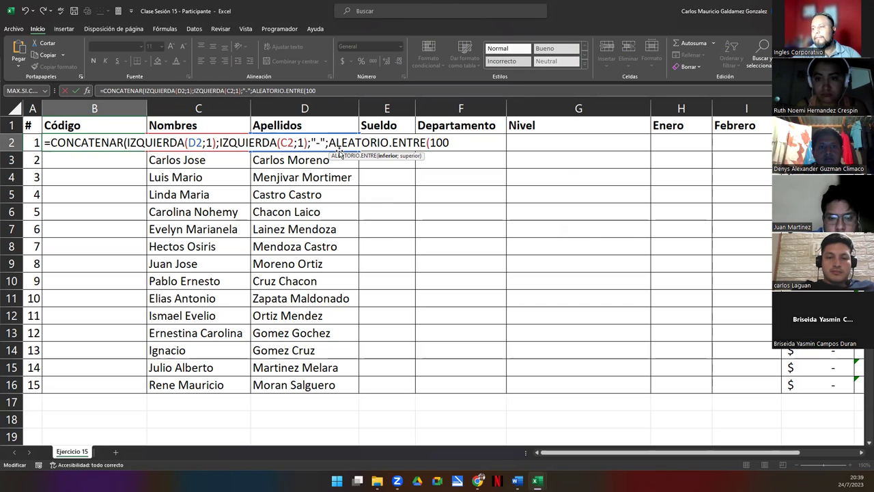
text(;)
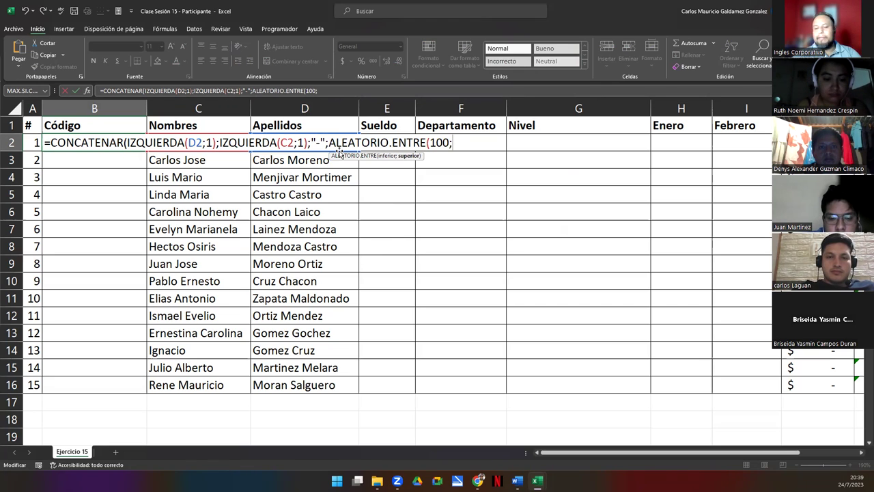
text(999)
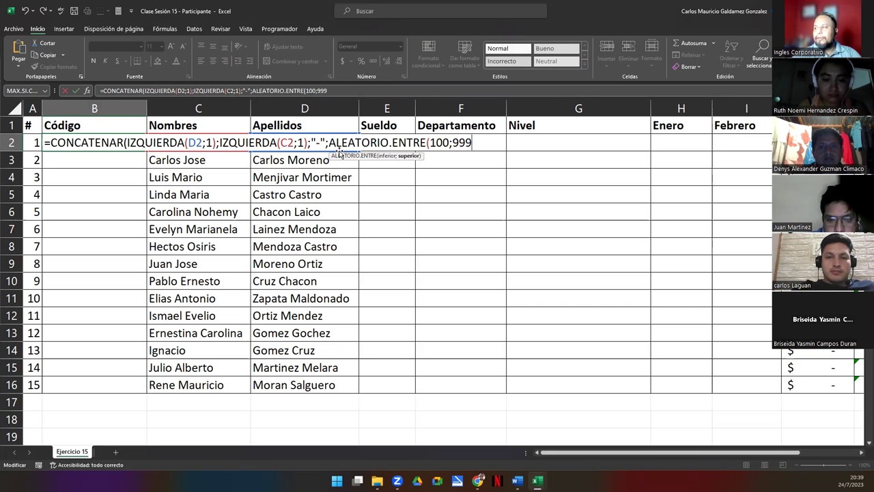
text())
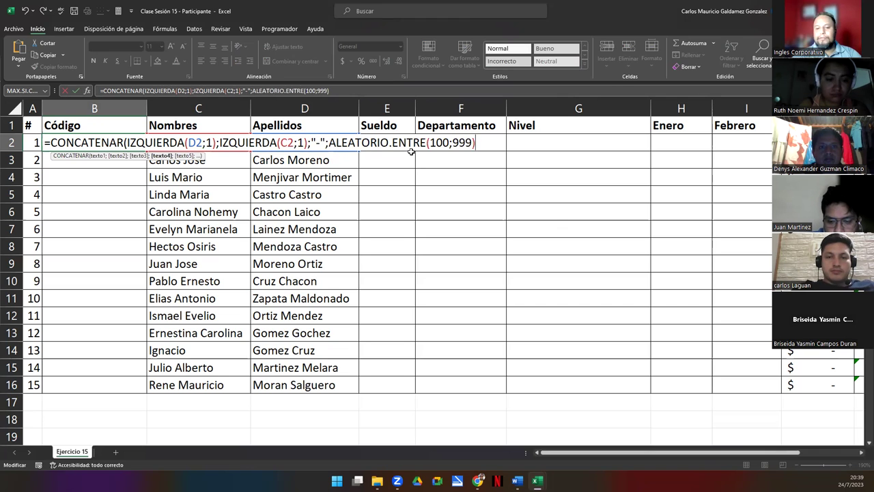
text())
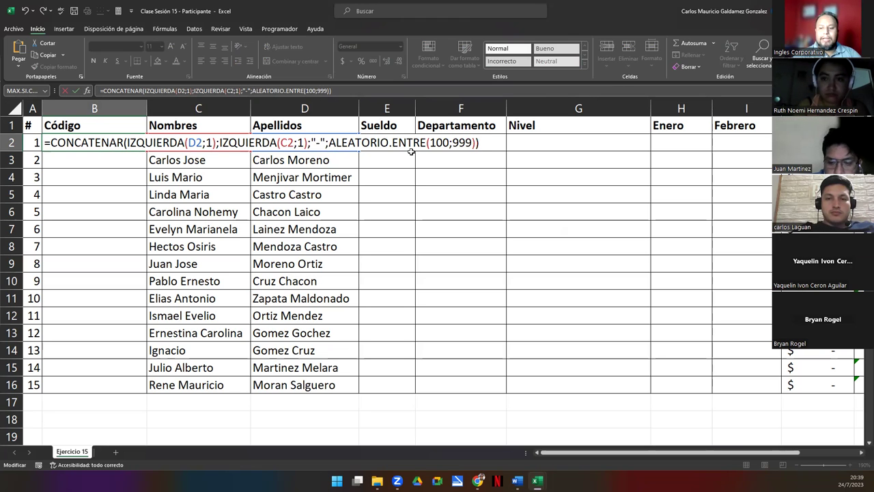
key(Return)
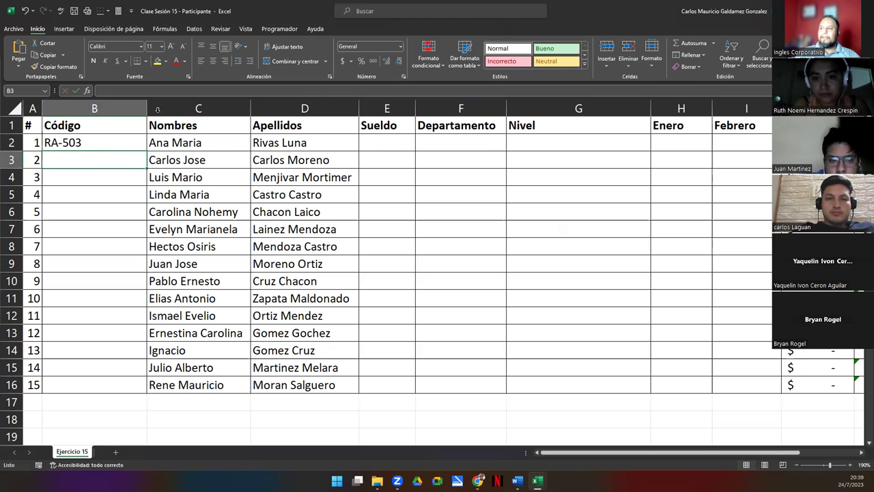
Recalculate the random number and narrow the Código column to about the width of its code
key(F9)
key(F9)
drag(141, 121, 93, 121)
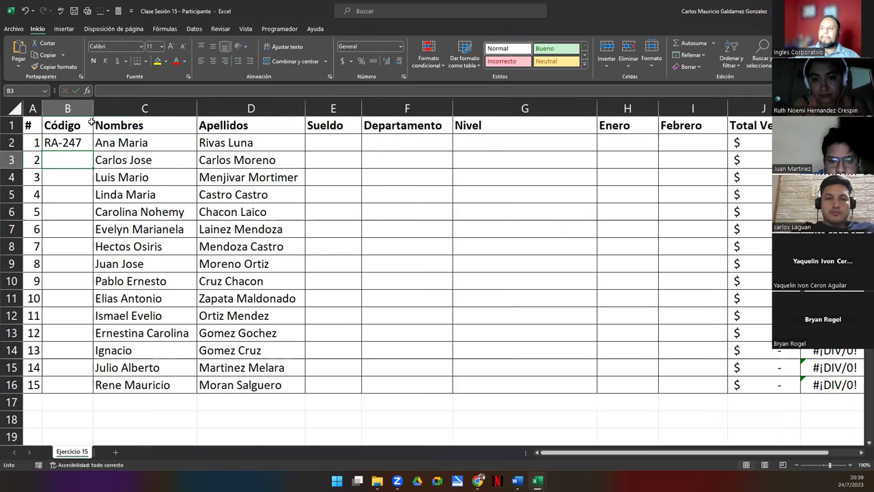
Fill the B2 code formula down the Código column through B16
click(81, 147)
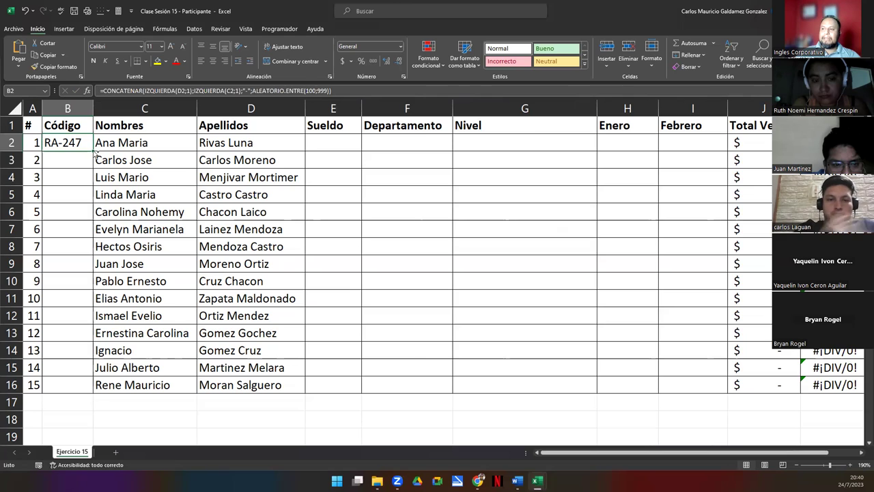
double_click(93, 150)
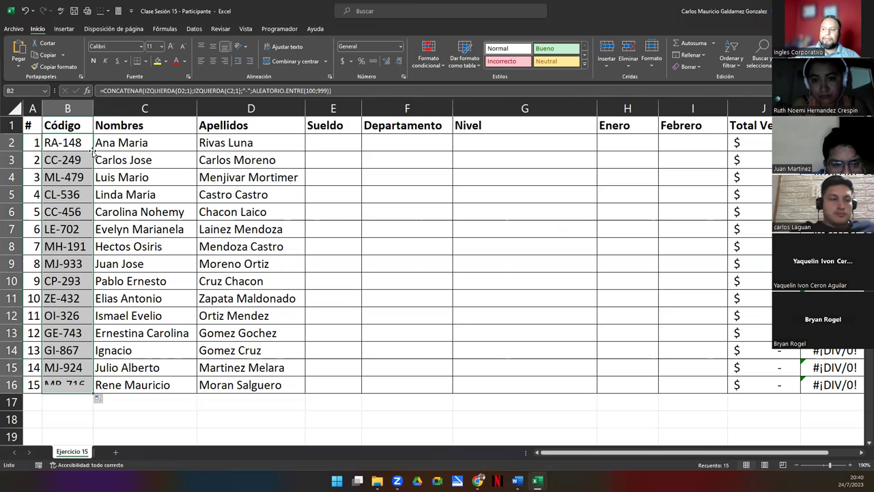
click(72, 246)
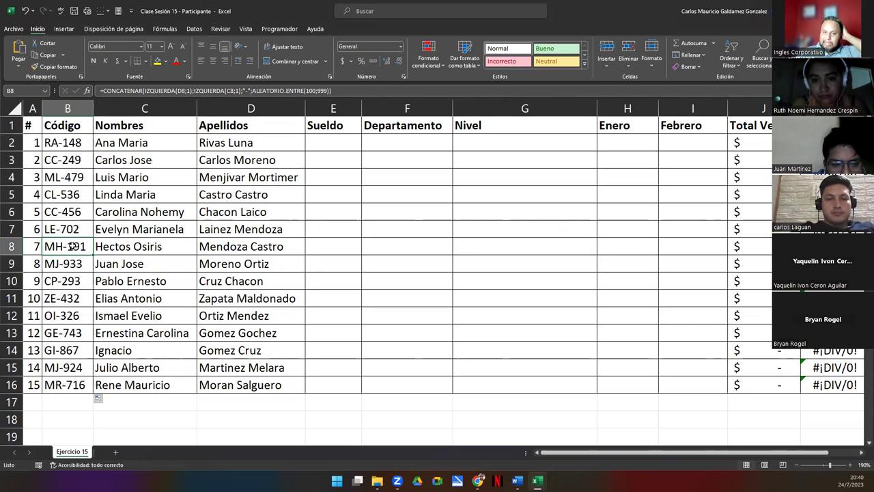
Re-enter the formula in B12 without changes to regenerate the random numbers in the Código column
drag(63, 143, 60, 384)
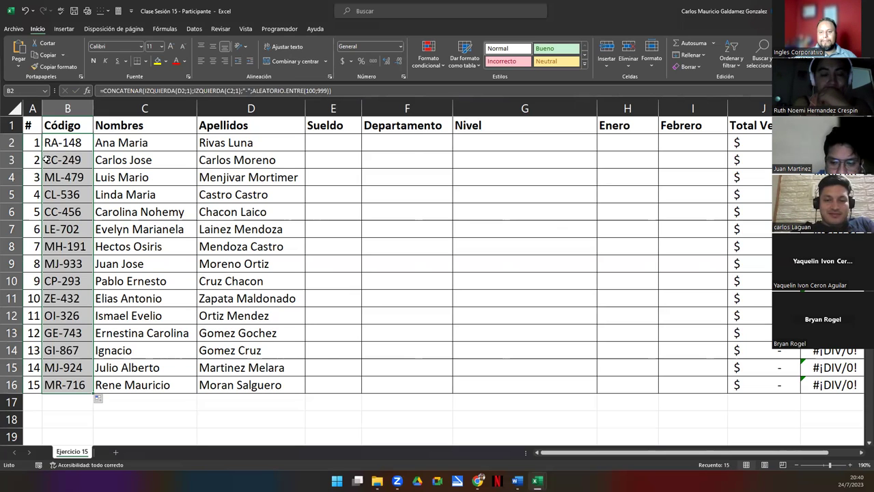
click(68, 298)
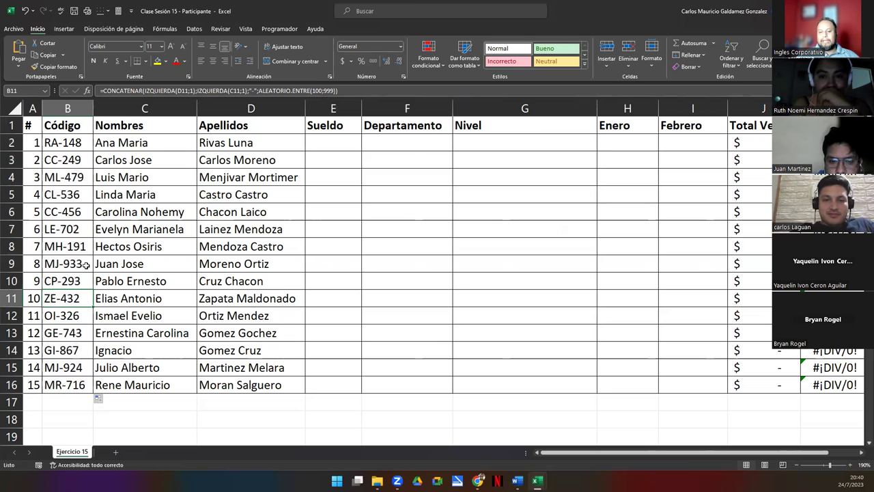
key(Down)
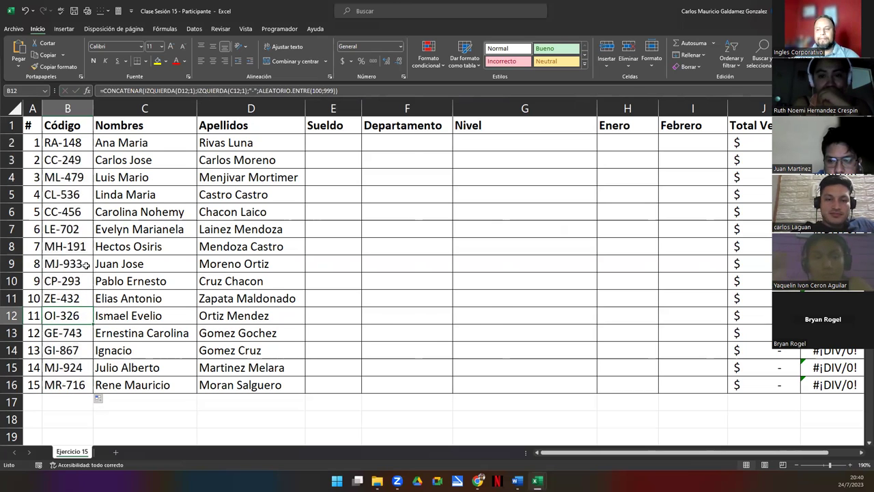
key(F2)
key(Return)
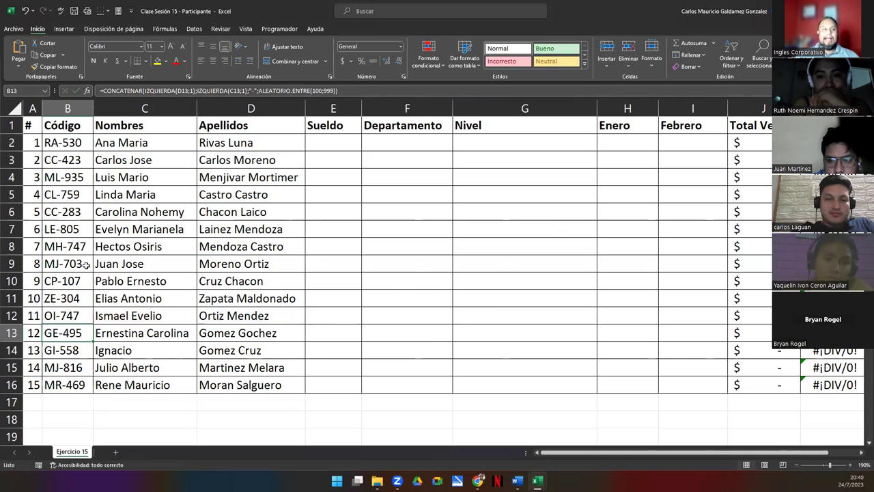
Copy the codes in B2:B16 and paste them over the same range as values only
drag(60, 143, 64, 385)
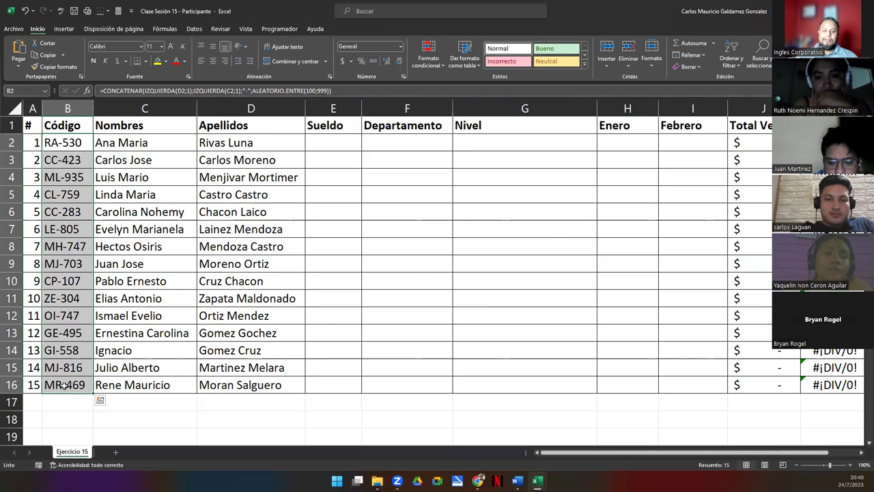
key(ctrl+c)
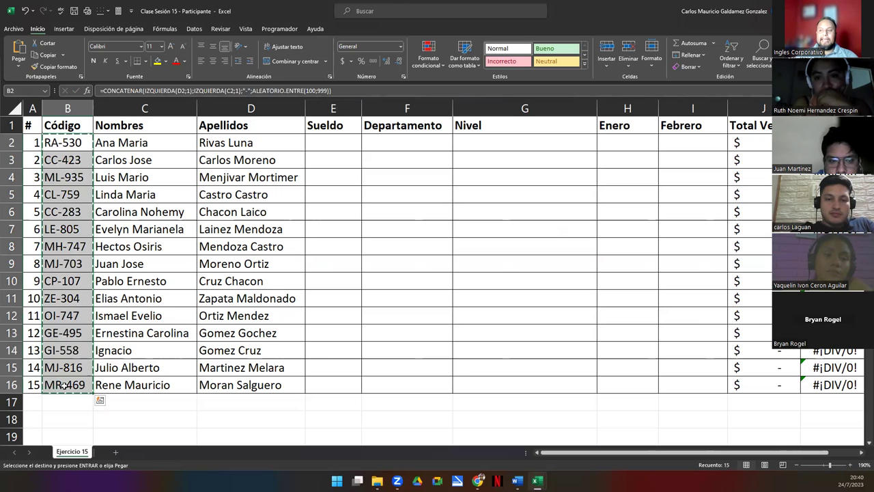
click(63, 140)
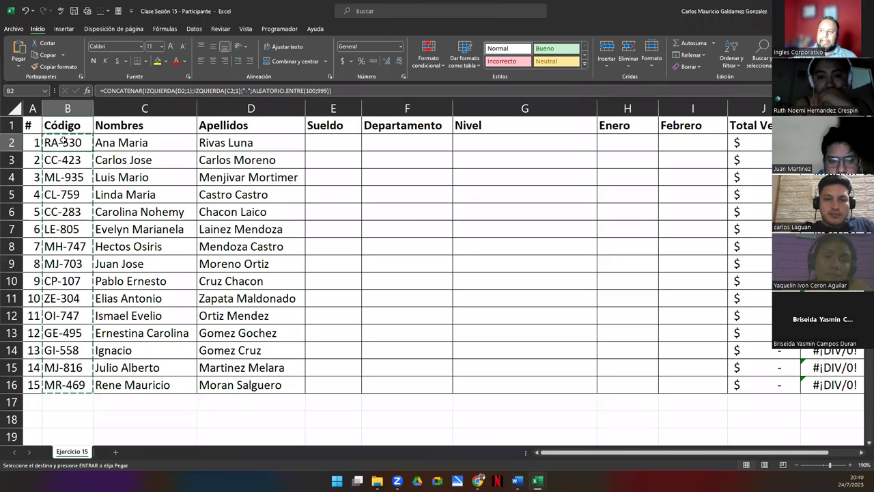
right_click(63, 141)
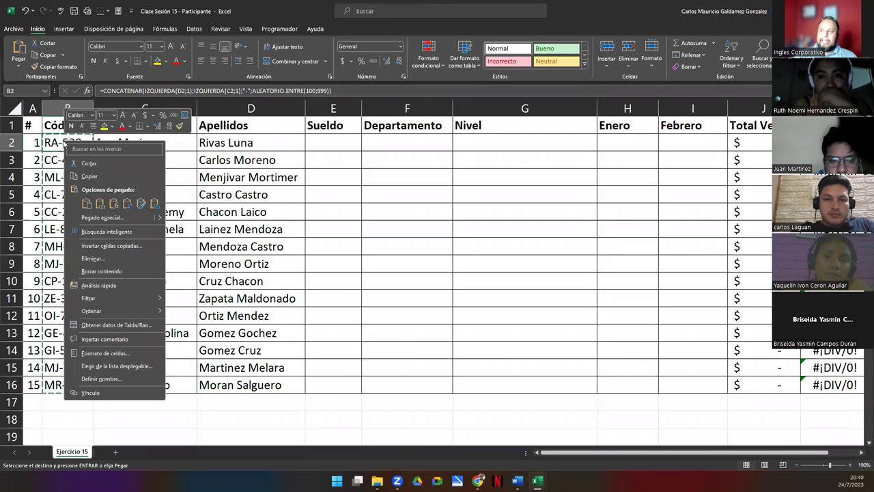
click(99, 204)
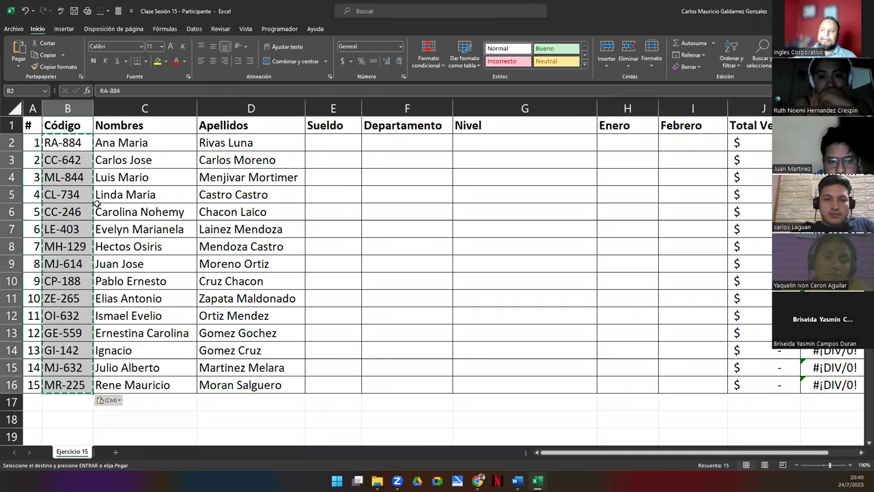
click(76, 144)
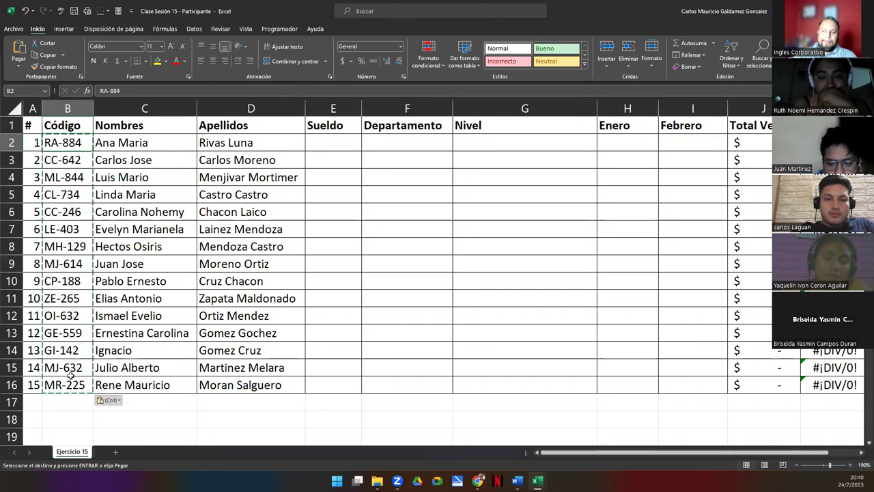
click(67, 348)
key(Return)
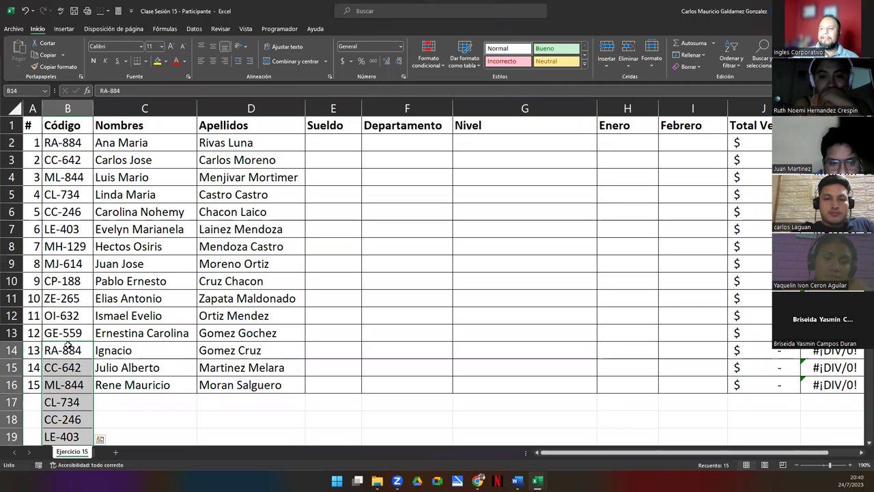
key(ctrl+z)
key(Right)
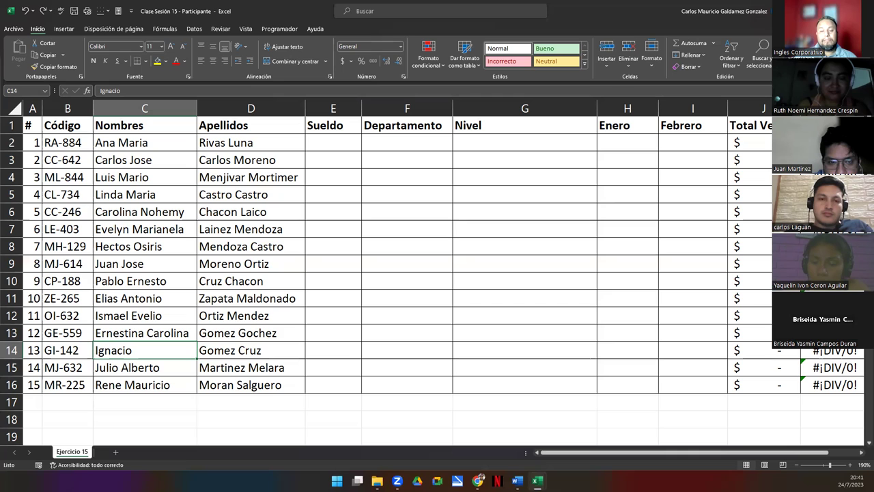
Check the contents of B2, undo the values-only paste over B2:B16 and cancel the pending copy
double_click(75, 142)
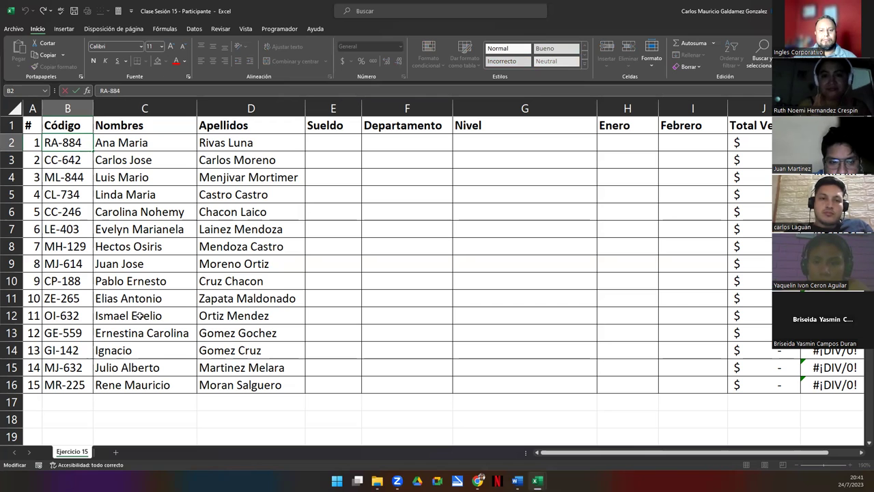
key(Escape)
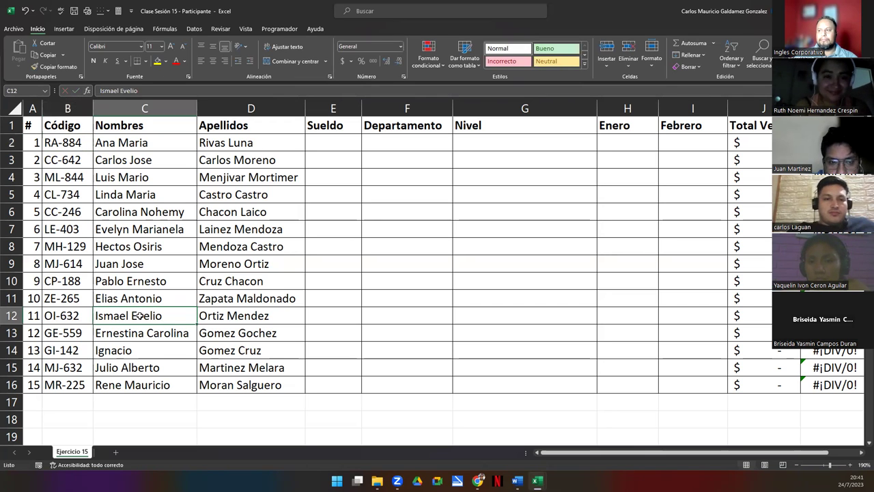
key(ctrl+shift+Down)
key(ctrl+c)
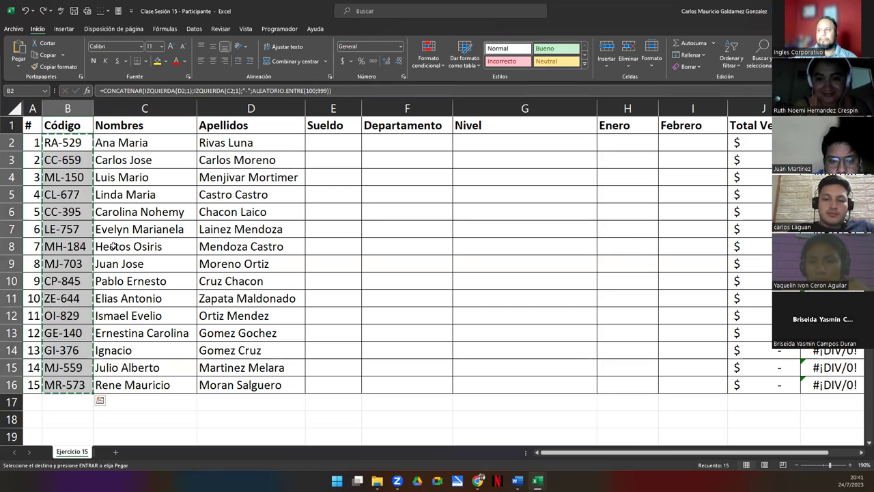
click(69, 141)
key(Escape)
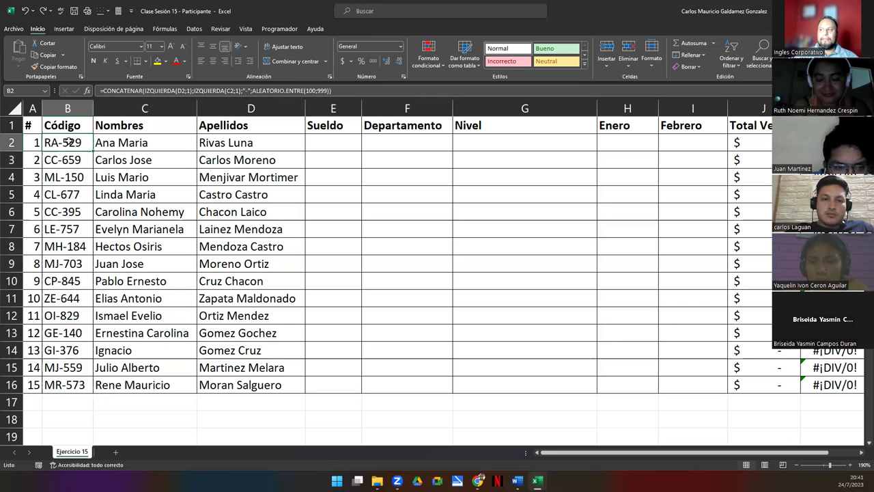
Open the code formula in B2 for editing and examine its CONCATENAR function and "-" separator argument
double_click(68, 141)
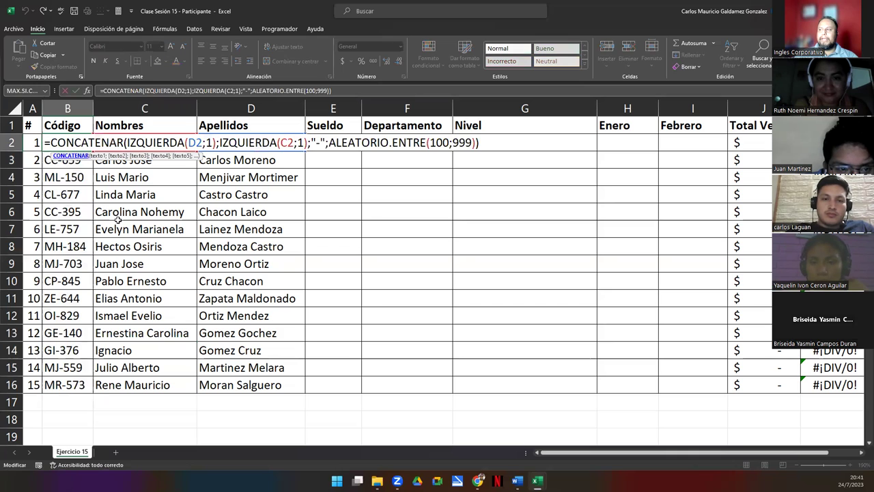
click(484, 142)
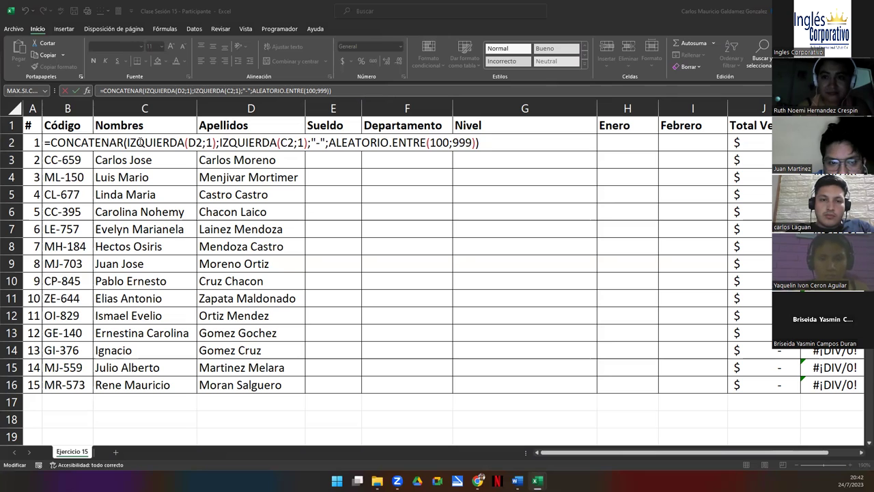
click(140, 142)
key(Left)
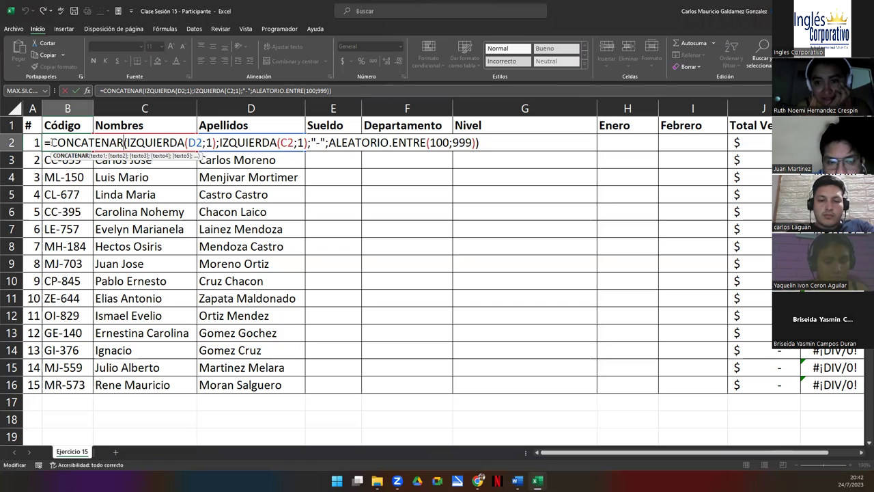
drag(44, 142, 124, 144)
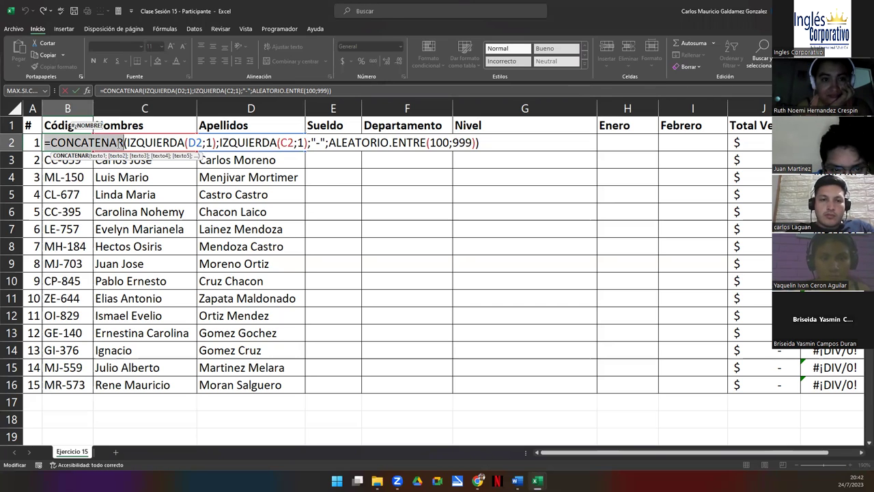
key(Right)
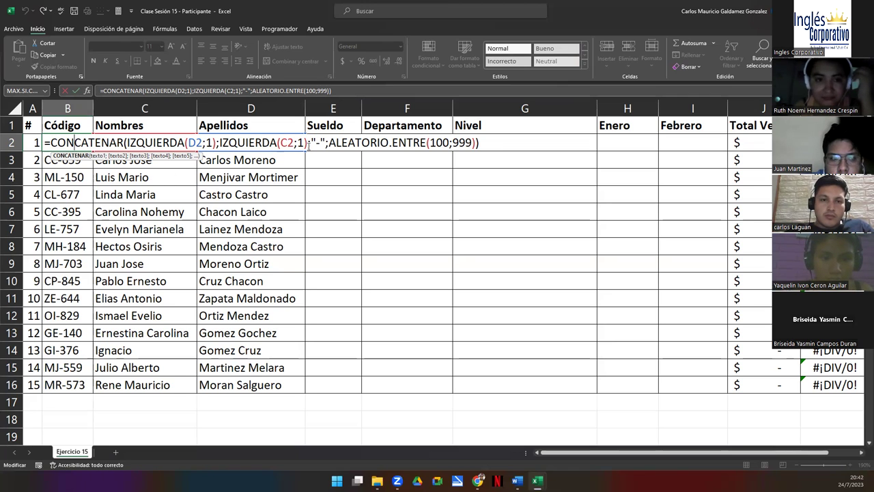
drag(309, 142, 329, 142)
key(Right)
key(Left)
key(Left)
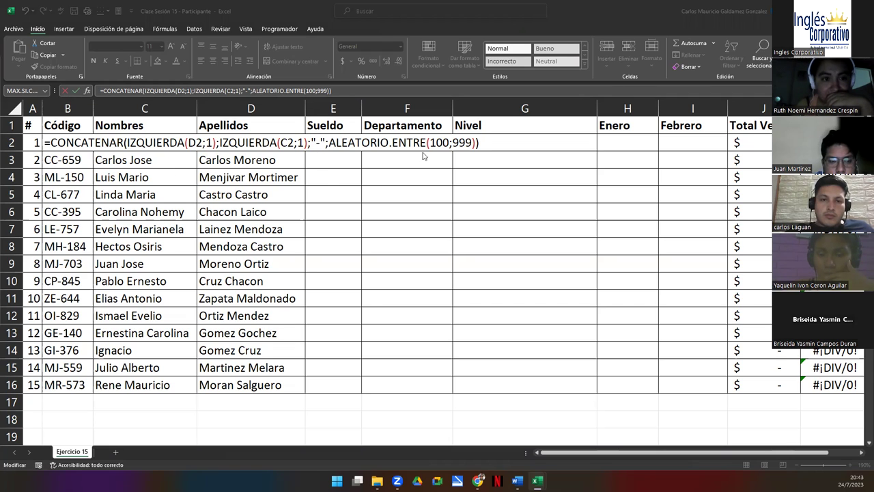
Switch to the image viewer, place the formula screenshot below row 2 of the sheet, and inspect and close the enlarged error-dialog screenshot
key(alt+Tab)
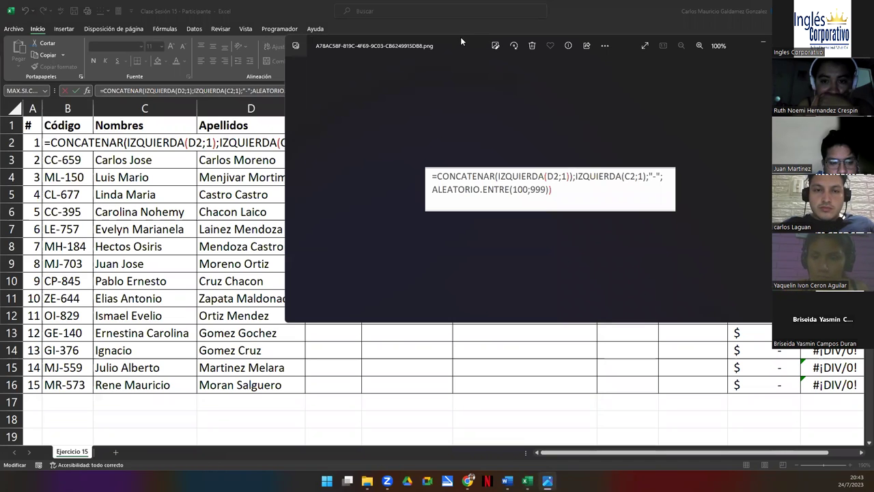
drag(460, 35, 458, 59)
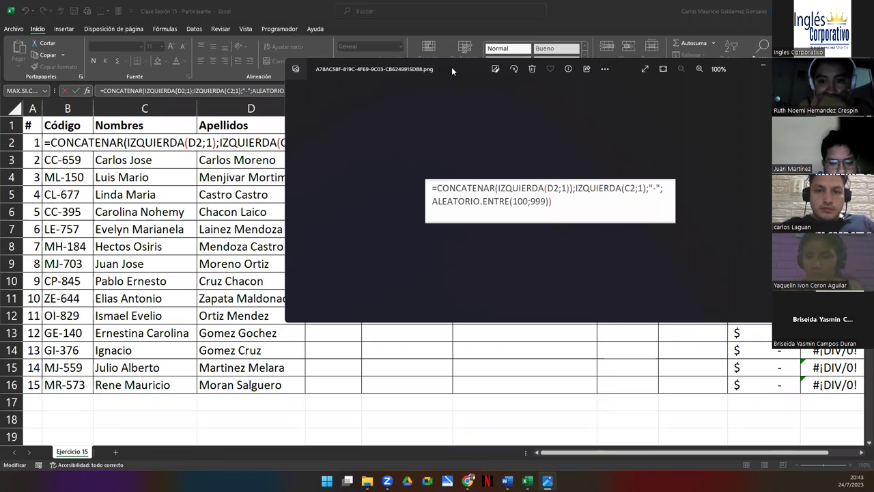
drag(451, 67, 189, 181)
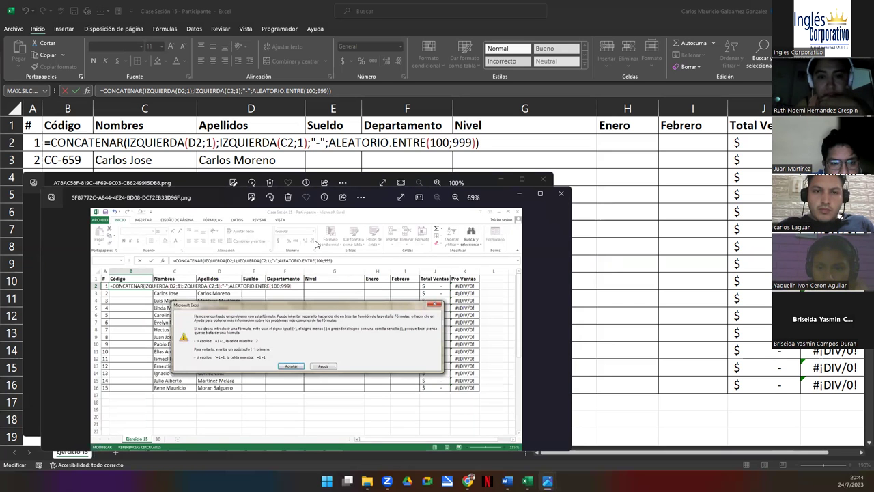
scroll(338, 273, up, 3)
scroll(338, 273, up, 2)
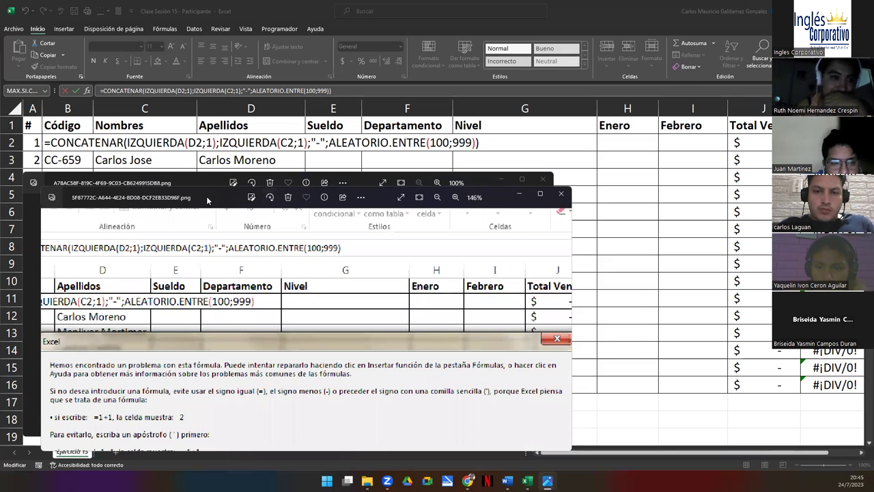
drag(206, 196, 278, 183)
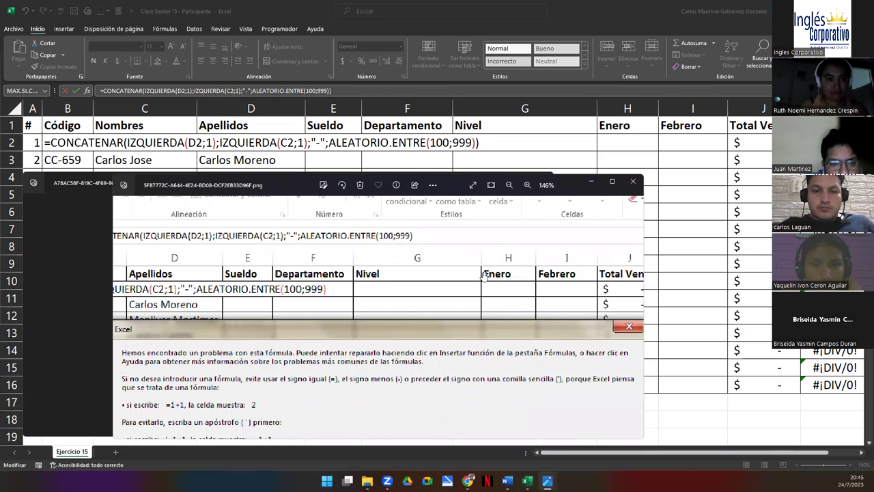
click(633, 183)
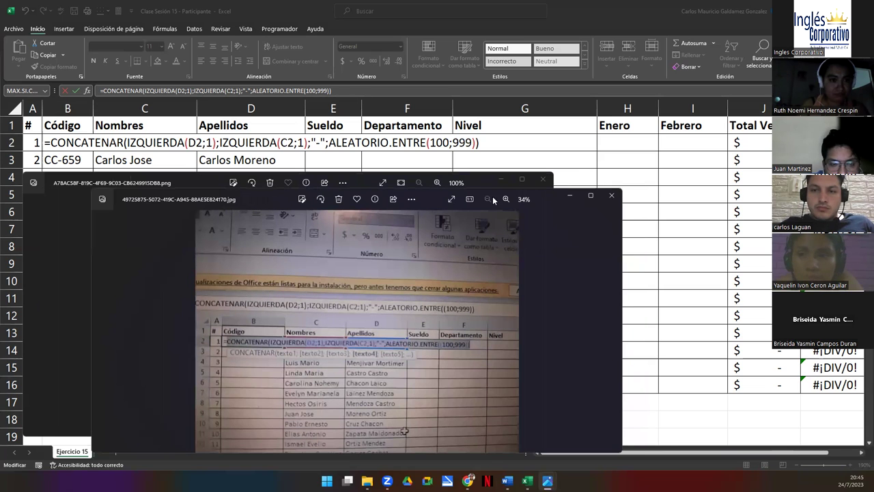
Place the photo of the CONCATENAR formula beneath B2, enlarge it to compare both formulas, and close it
drag(493, 196, 685, 165)
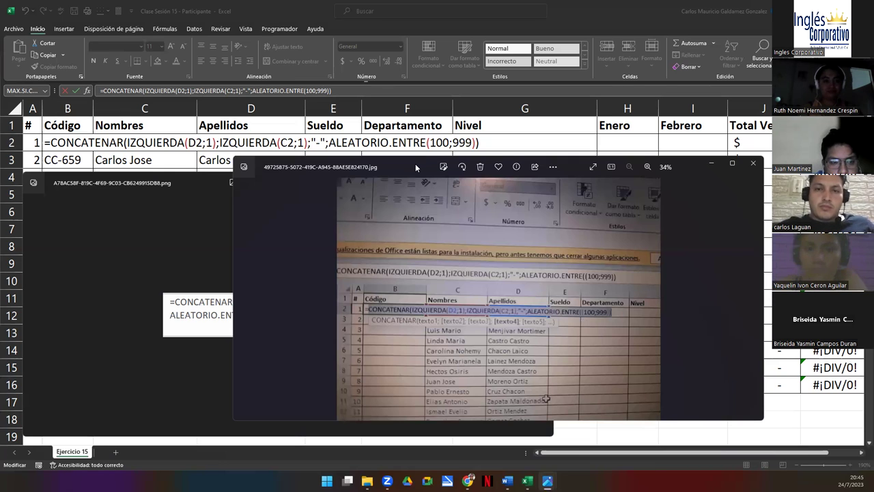
drag(416, 164, 224, 157)
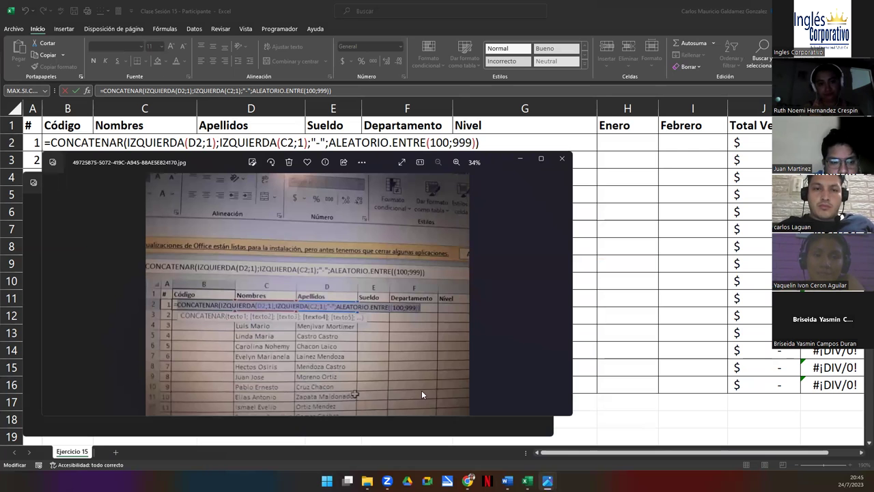
scroll(379, 337, up, 5)
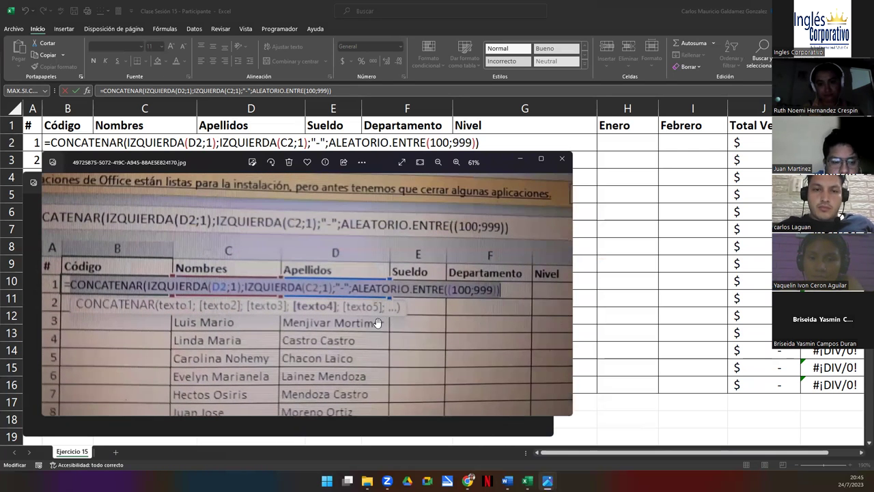
scroll(83, 267, down, 1)
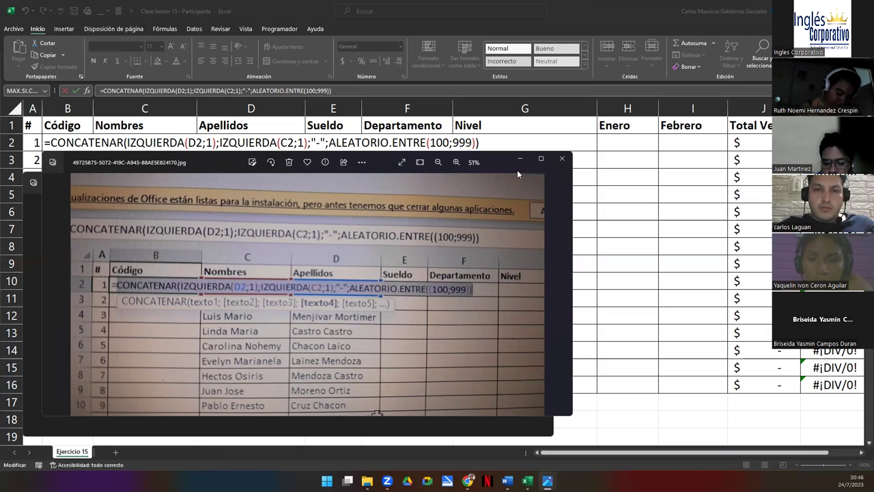
click(561, 159)
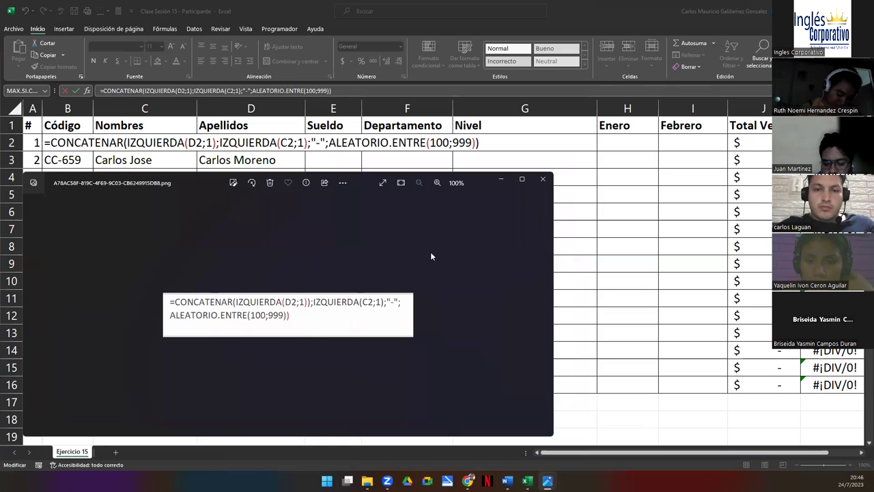
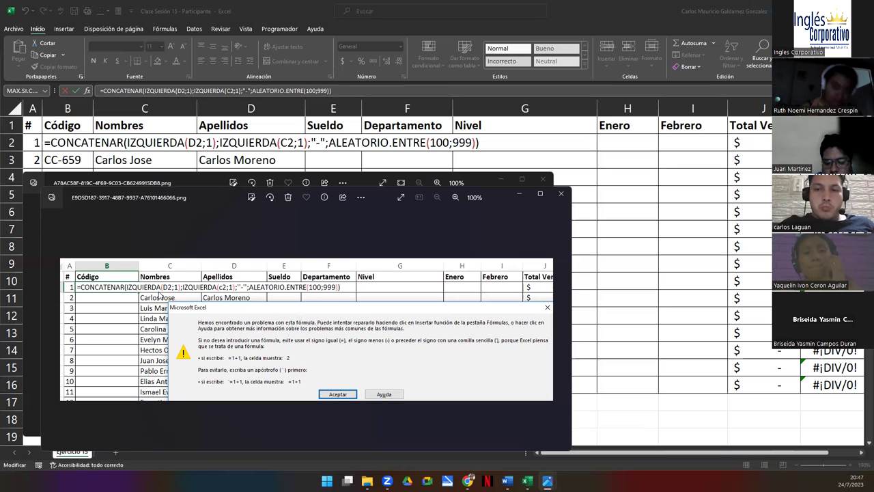
Close the second error-dialog screenshot, examine the parentheses in the enlarged formula-only screenshot, and close that image too
click(561, 193)
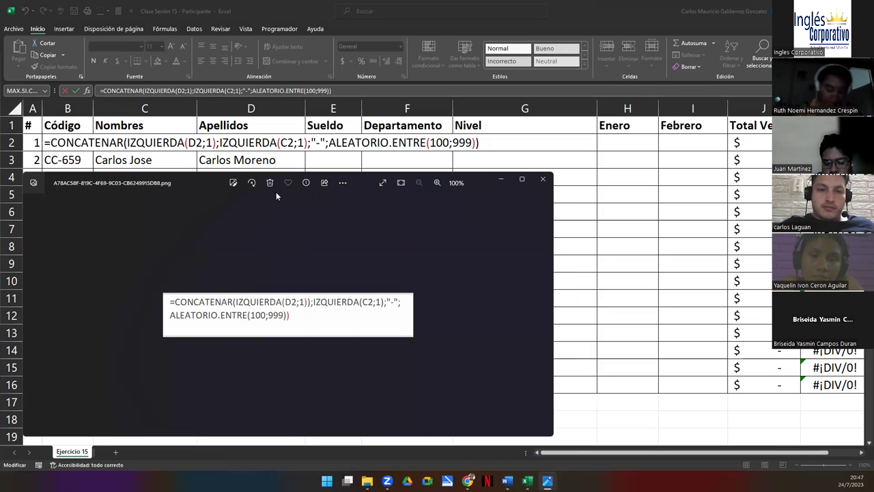
scroll(249, 250, up, 5)
scroll(285, 264, up, 1)
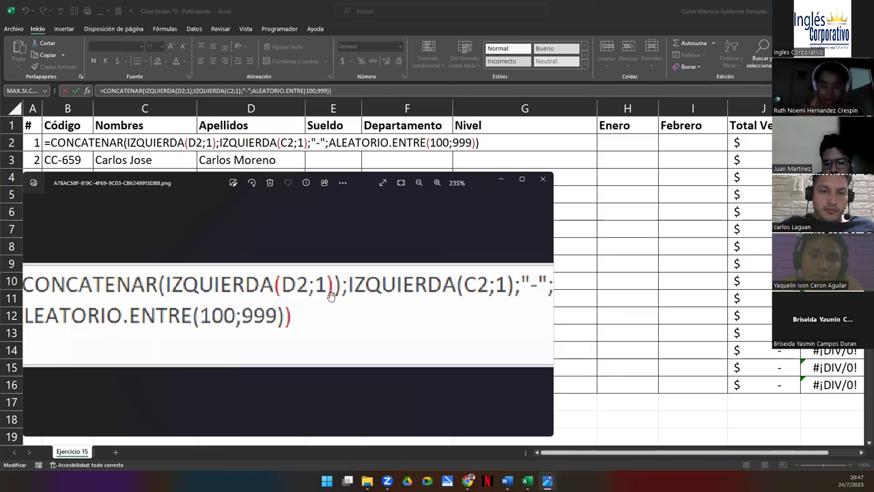
drag(174, 290, 203, 294)
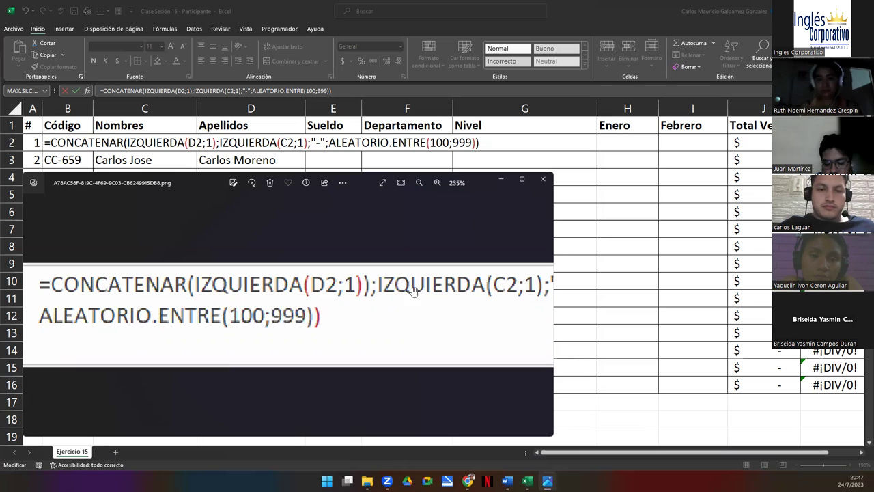
scroll(382, 307, right, 2)
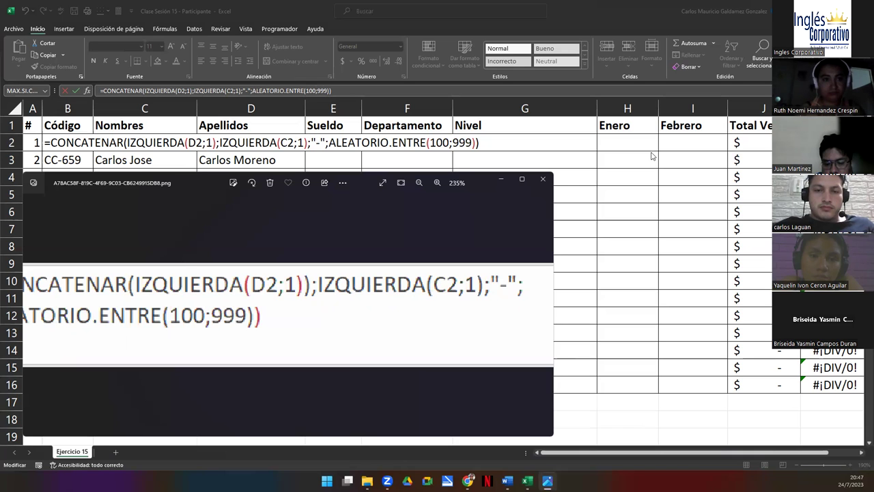
click(544, 178)
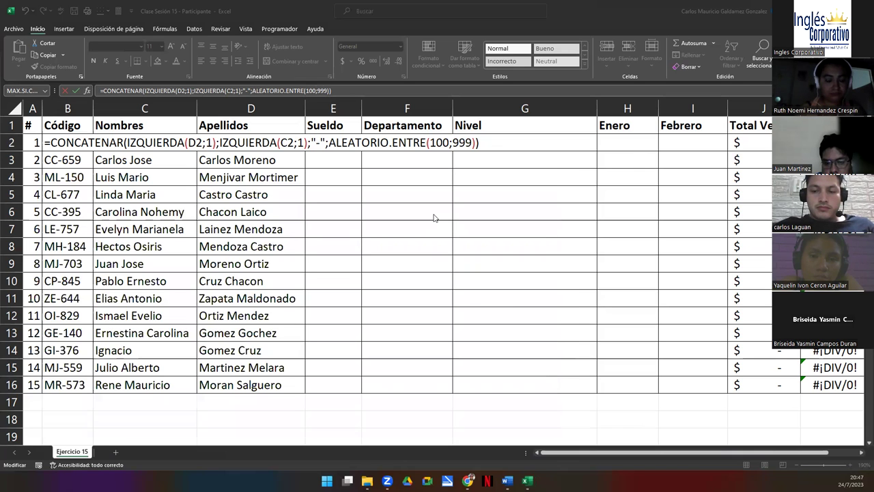
Return to the B2 formula, compare the separators in the newly opened formula screenshots with it, and close all the images
click(491, 143)
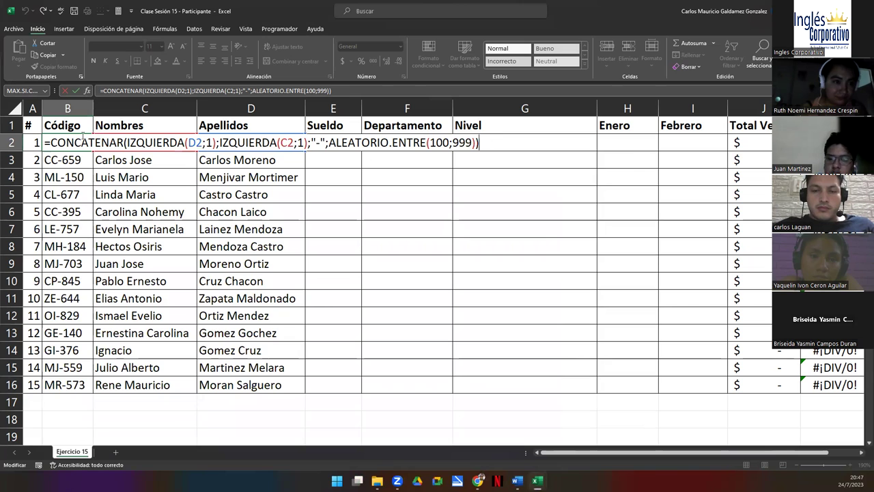
key(super+shift+s)
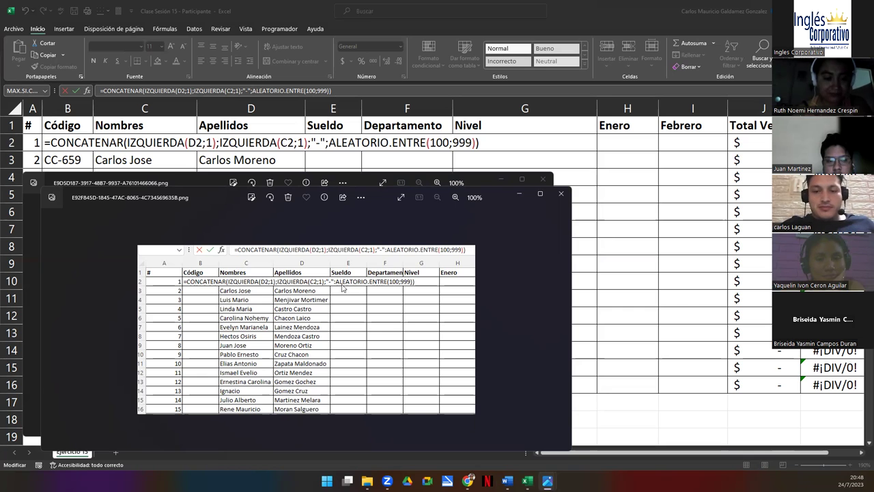
scroll(343, 287, up, 6)
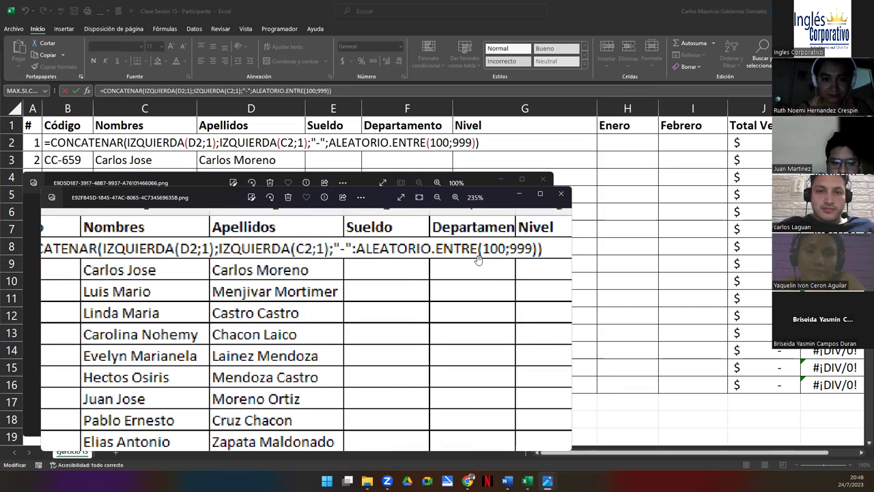
click(561, 195)
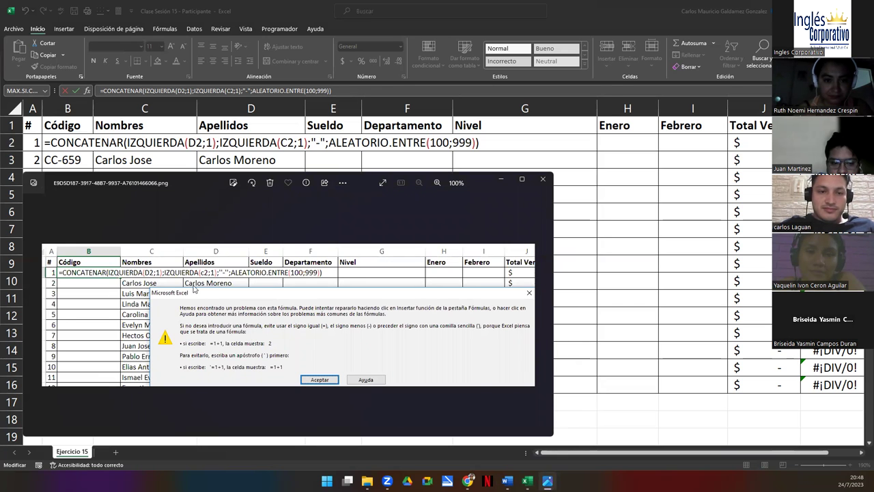
scroll(209, 300, up, 4)
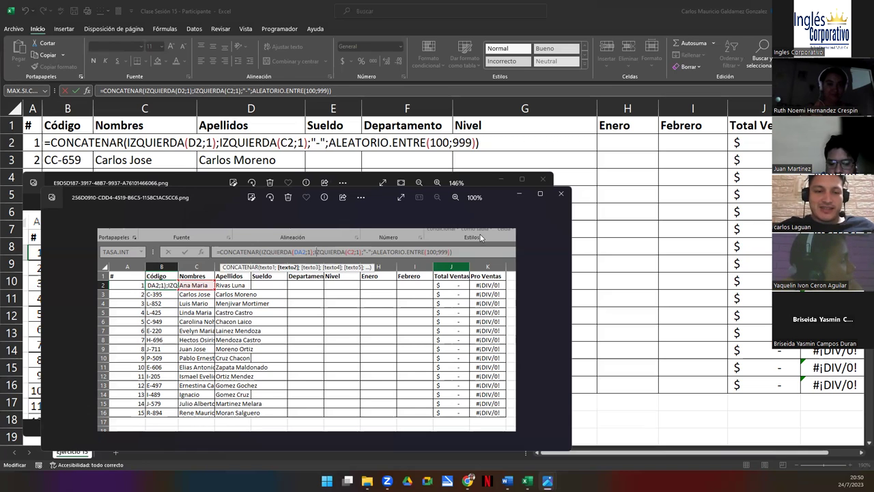
click(562, 197)
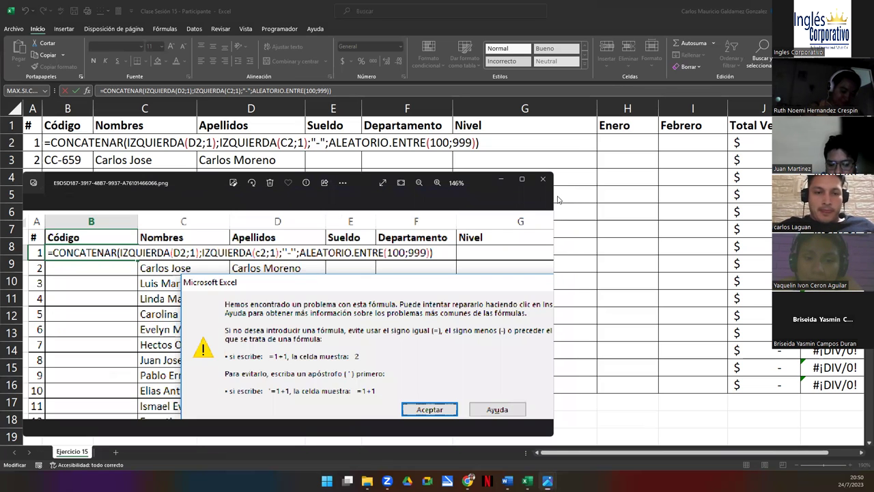
click(542, 179)
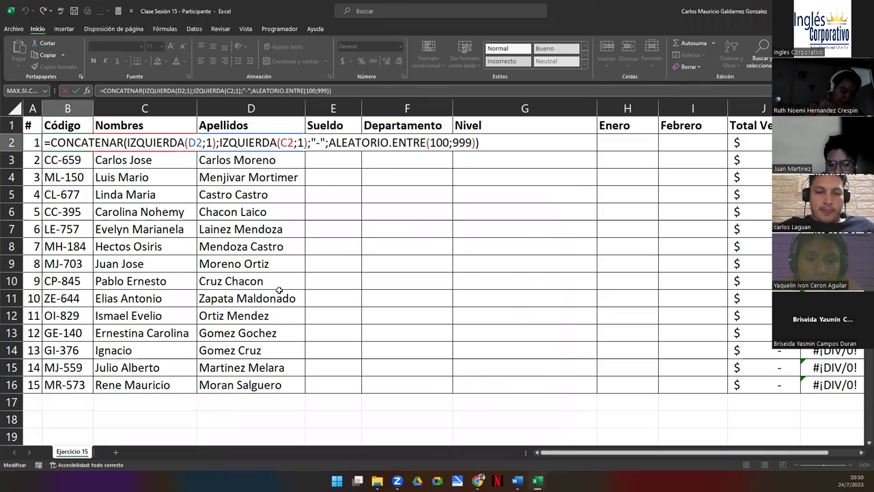
Examine the cell references in the screenshot whose Código formula is being edited, comparing them with B2, and close the image
click(323, 143)
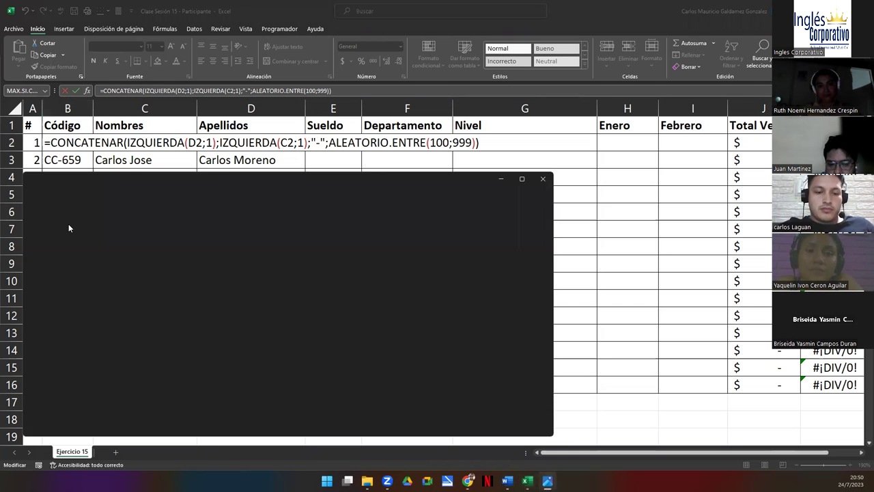
scroll(210, 308, up, 2)
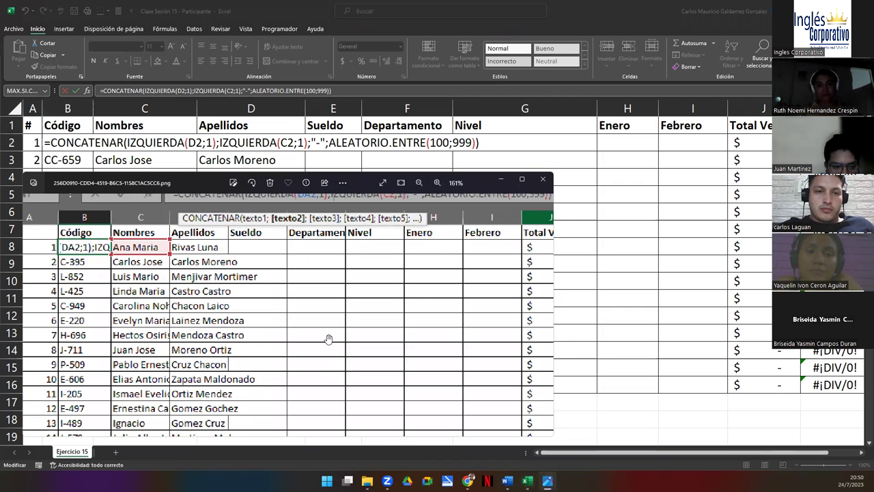
scroll(166, 307, down, 4)
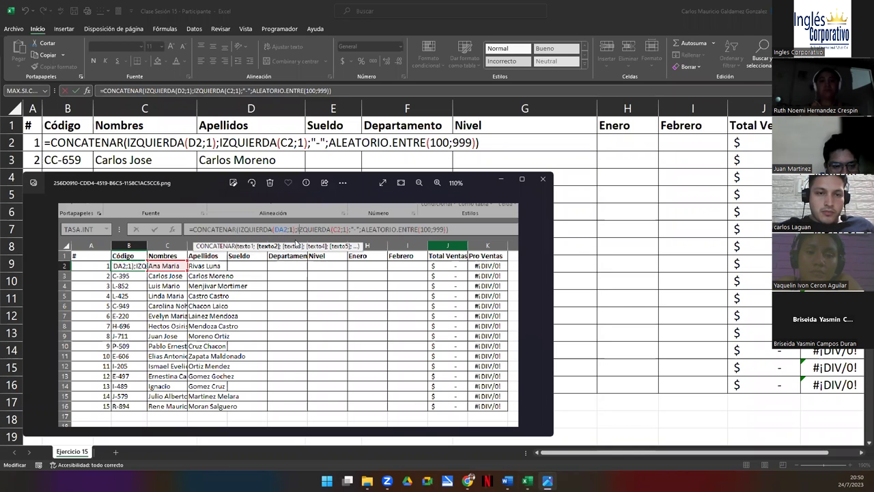
scroll(297, 243, up, 2)
scroll(298, 243, up, 3)
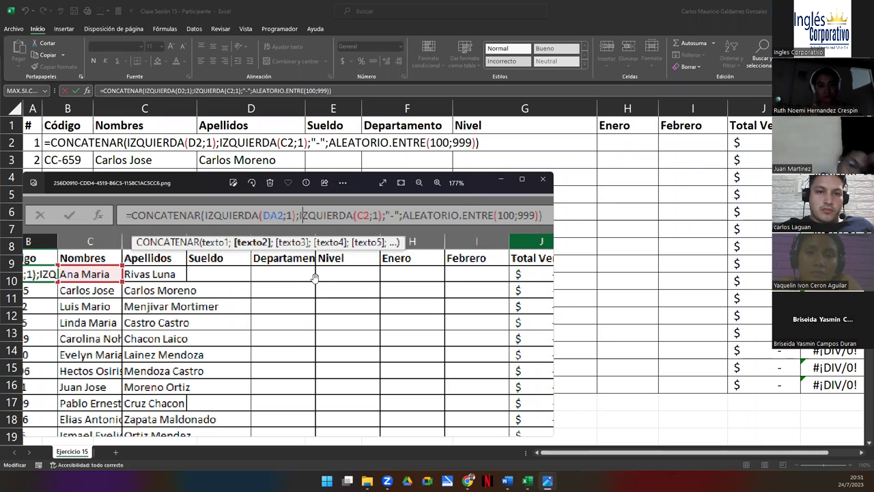
click(542, 179)
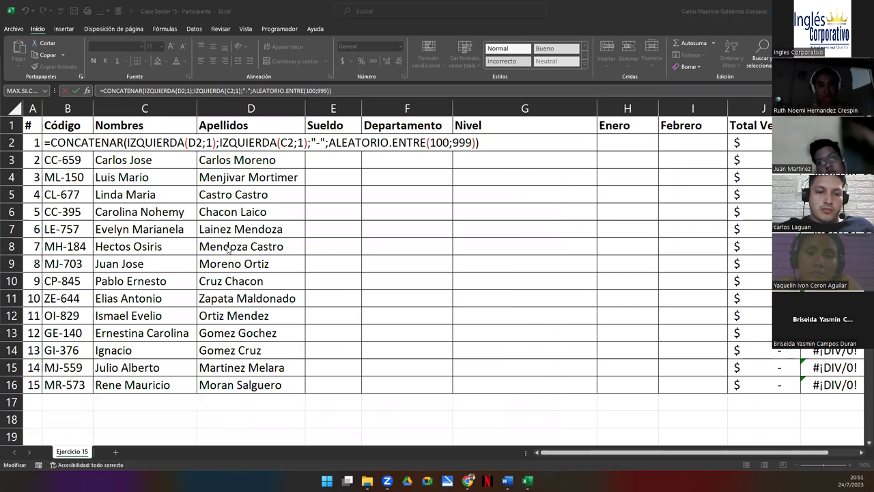
Leave the Código formula in B2 without keeping the stray D5 reference added inside its hyphen text
click(255, 197)
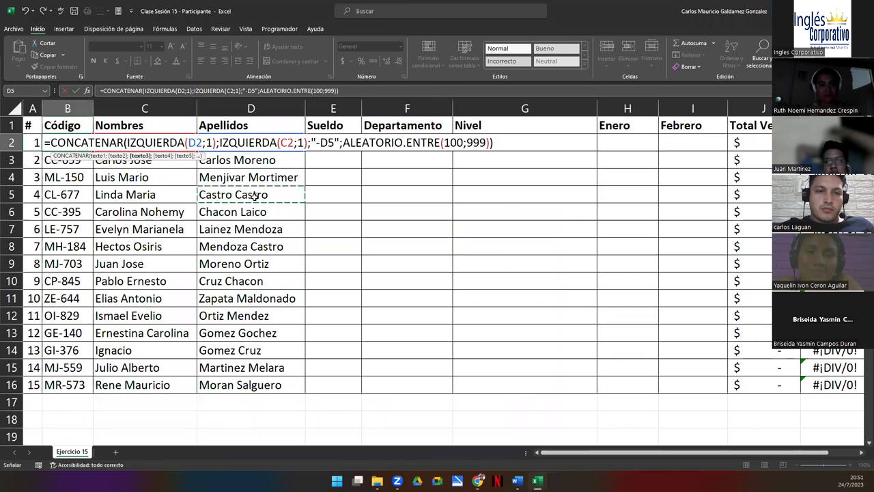
key(Escape)
click(254, 196)
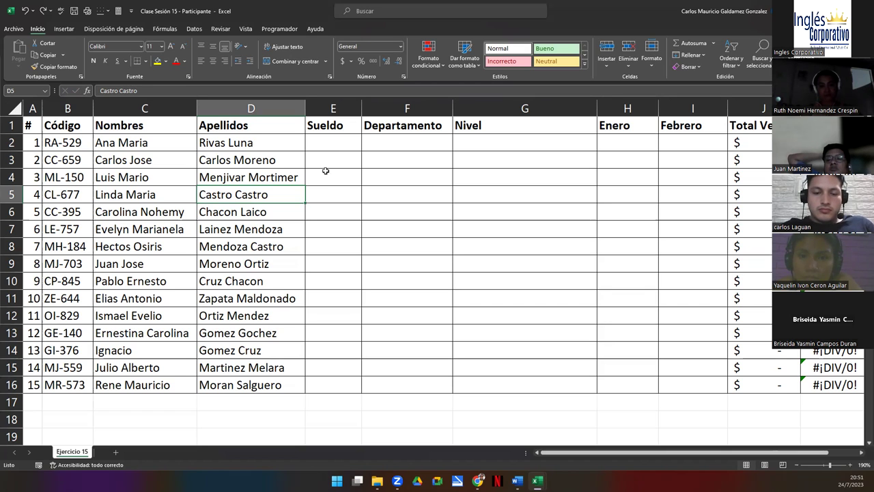
Try to enter the random salary formula =ALEATORIO.ENTRE(450:900) in Sueldo cell E2
click(336, 148)
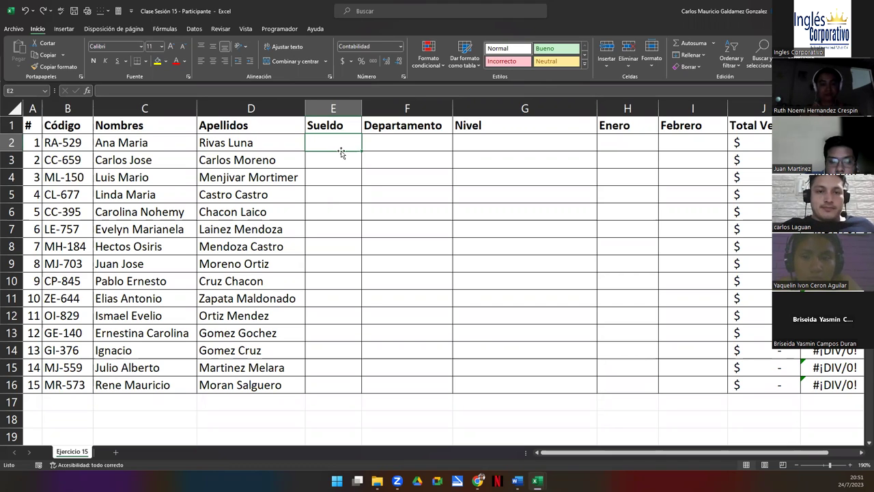
text(=)
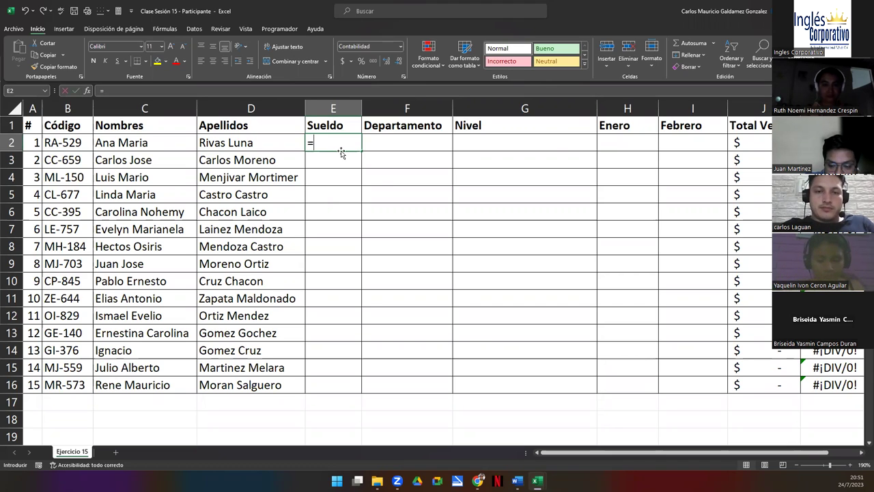
text(aleatoi)
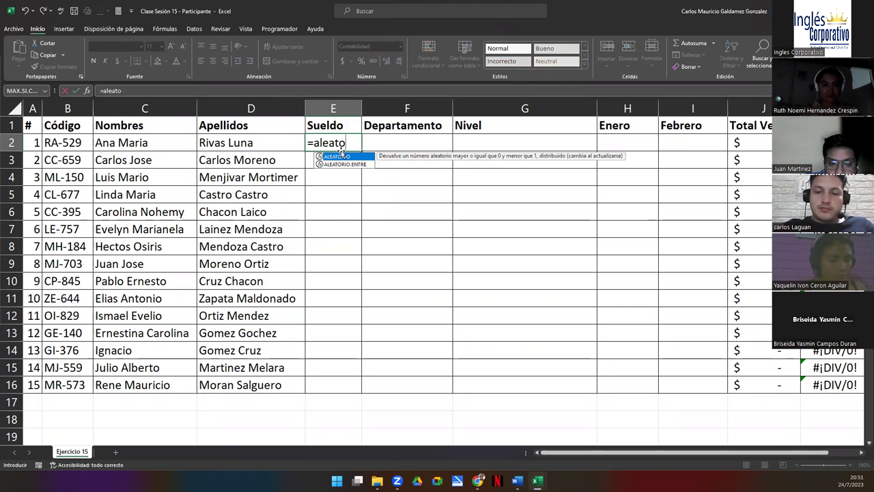
key(BackSpace)
key(Down)
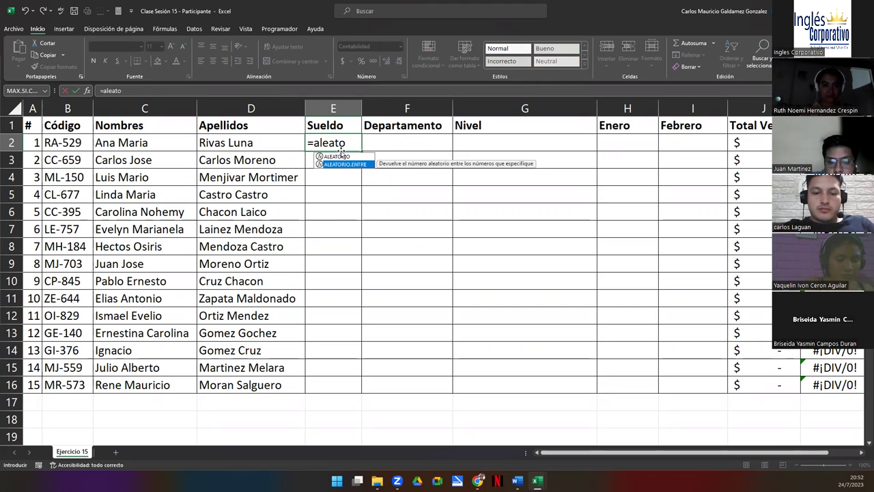
key(Tab)
text(450)
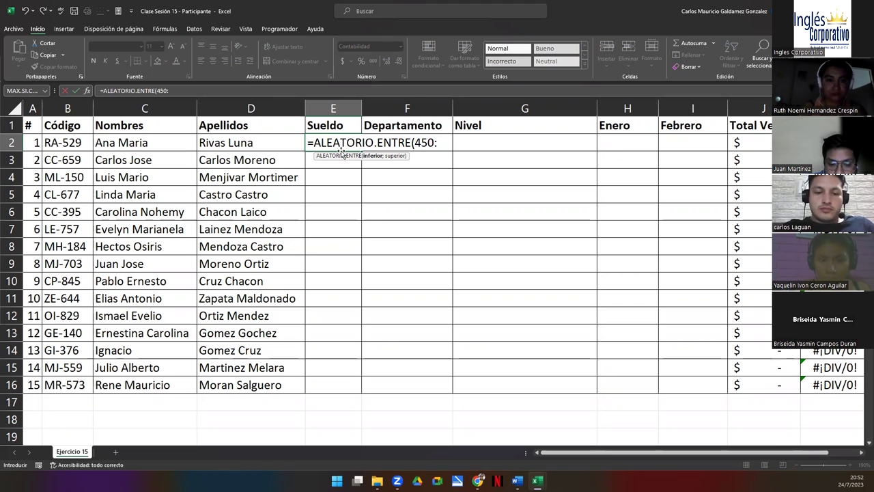
text(:900)
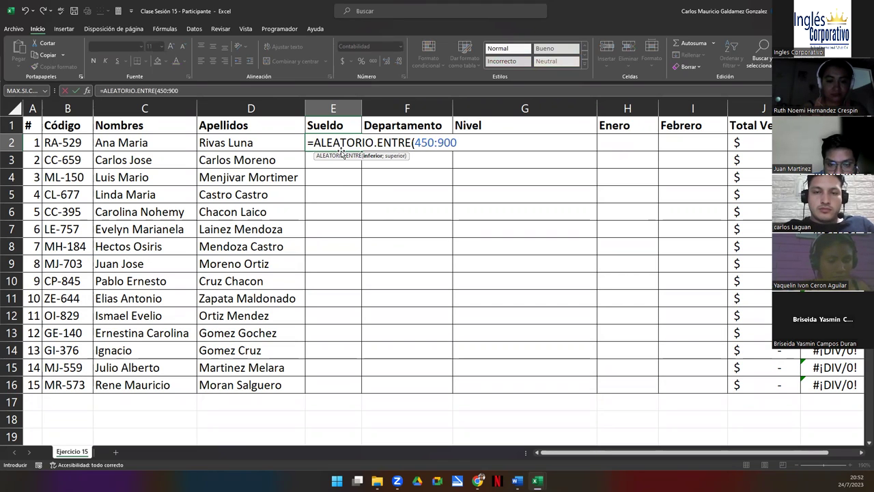
text())
key(Return)
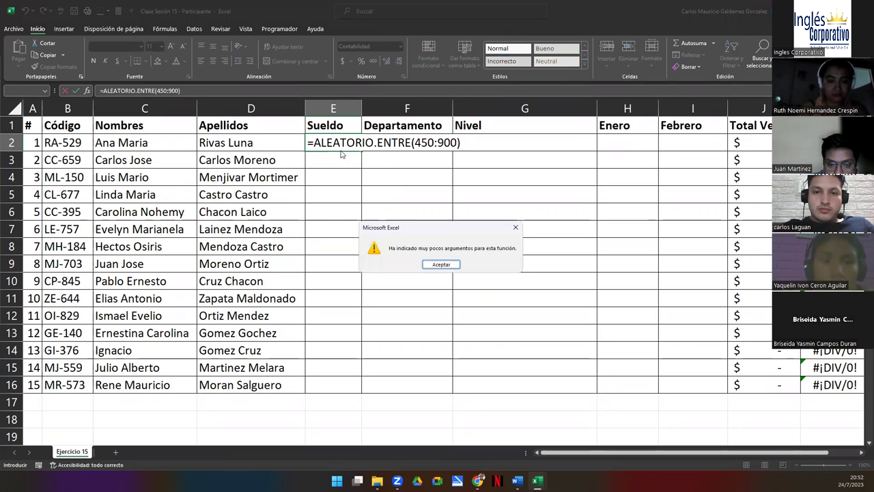
click(440, 265)
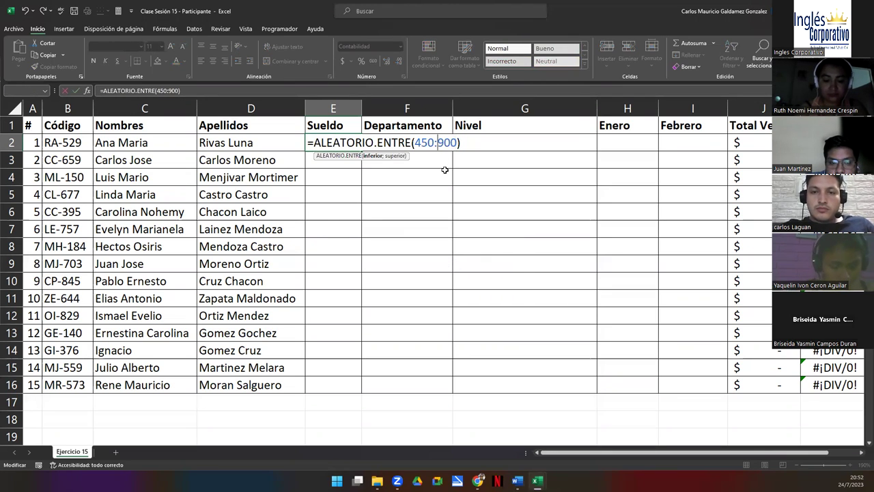
Correct the E2 formula to =ALEATORIO.ENTRE(450;900) and fill it down the Sueldo column to row 16
key(BackSpace)
text(;)
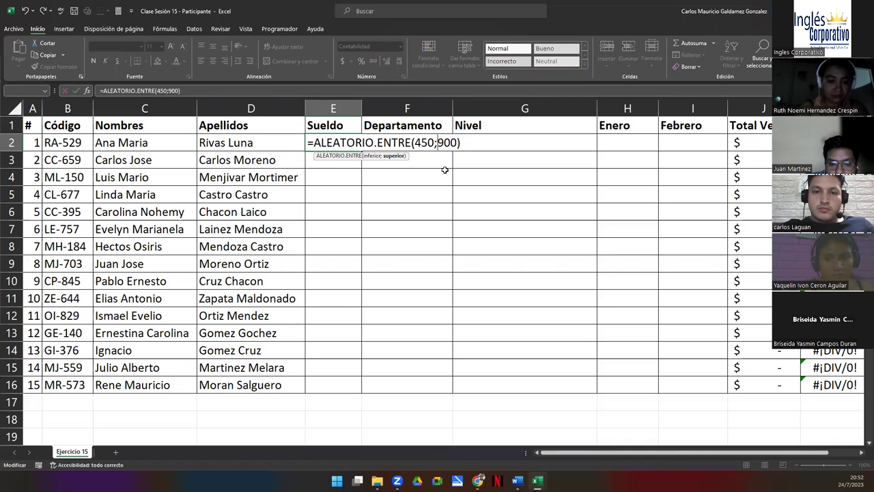
key(Return)
click(343, 149)
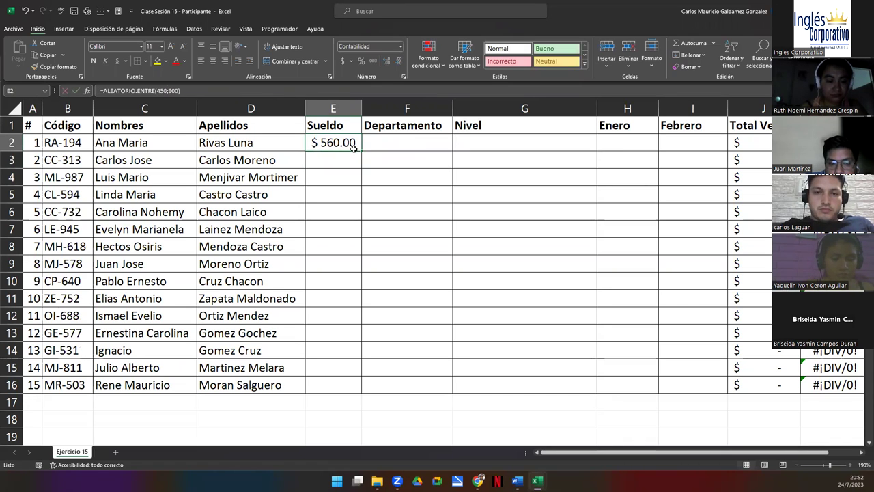
double_click(362, 149)
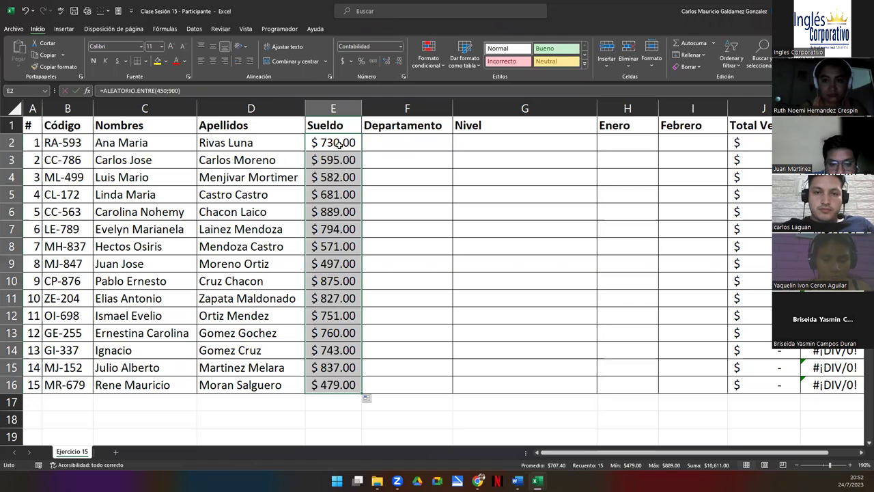
Copy the Sueldo formulas in E2:E16 and paste them over themselves as values only
right_click(340, 149)
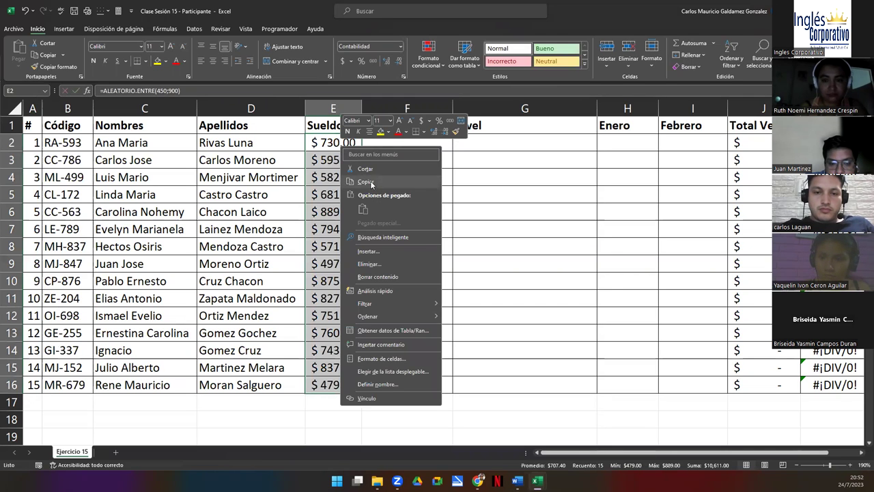
click(370, 180)
right_click(328, 144)
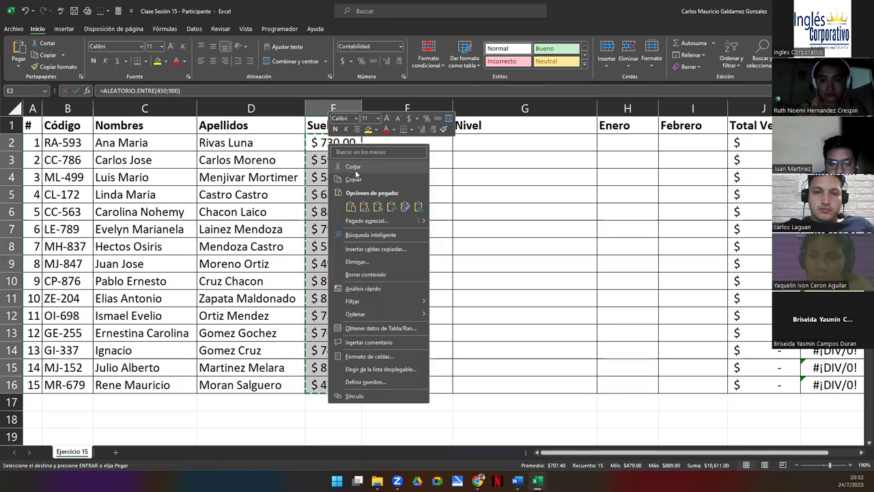
click(364, 208)
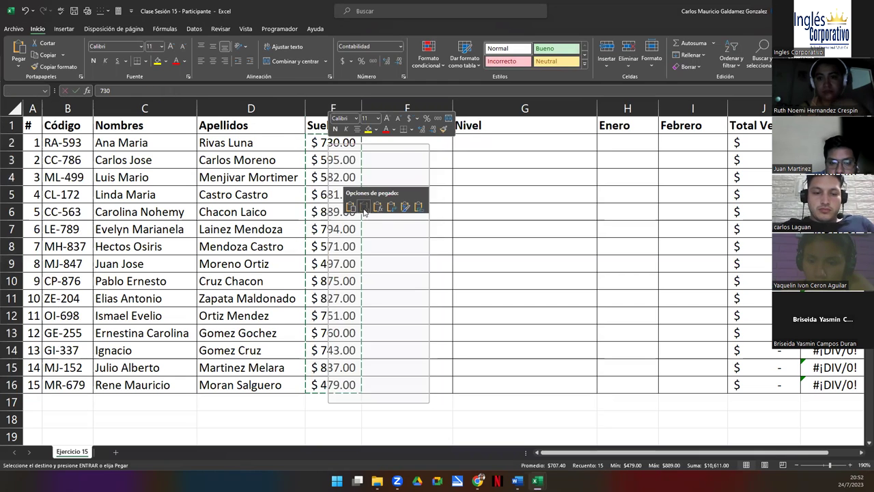
Replace the Código formulas in B2:B16 with their fixed values and check the contents of B5 and E2
drag(65, 142, 70, 384)
right_click(71, 384)
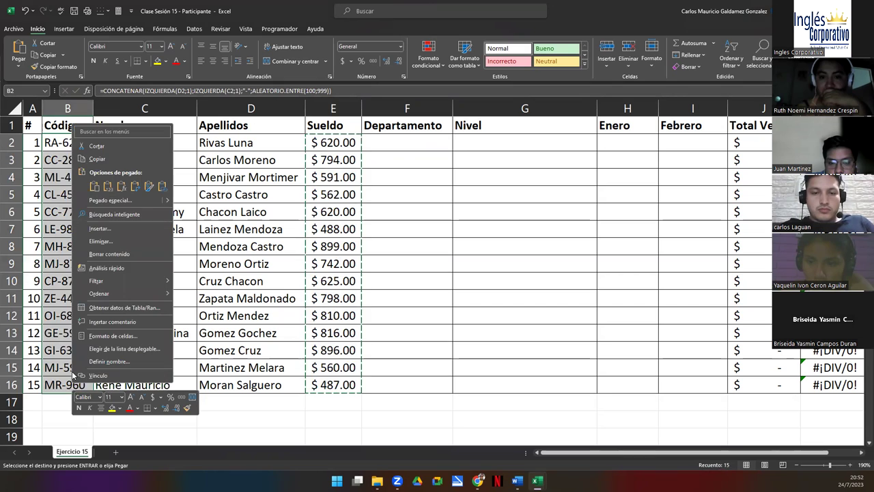
click(101, 160)
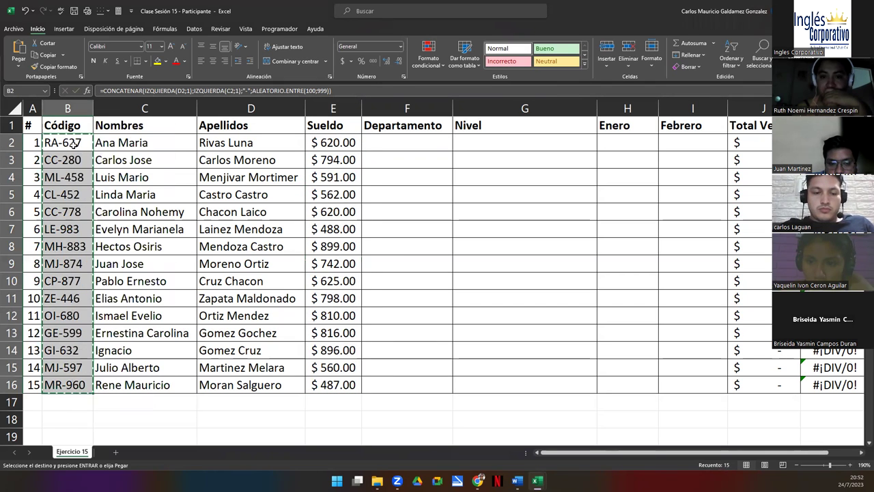
right_click(75, 146)
click(111, 215)
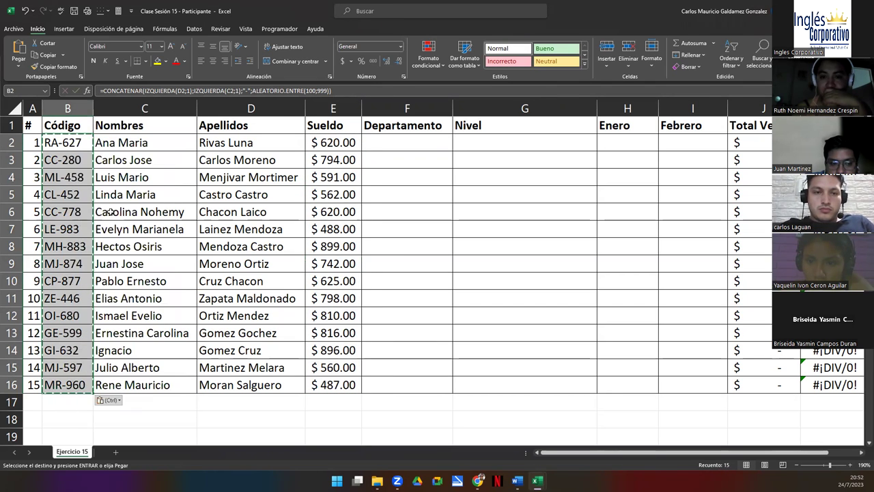
click(69, 195)
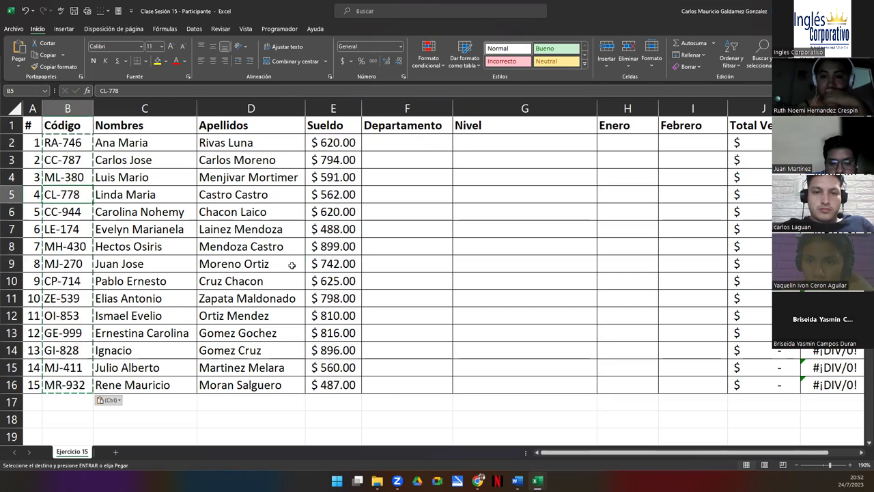
click(333, 143)
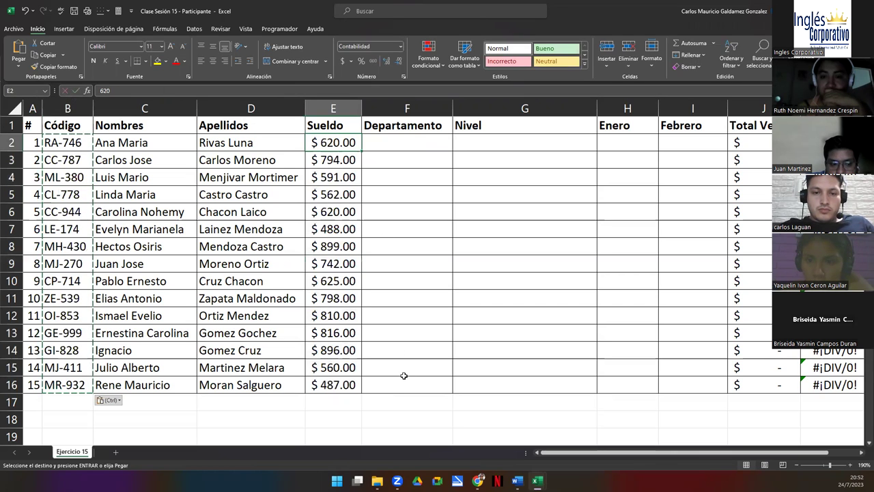
Autofit column B to its contents and select the Departamento source list in B29:B41
drag(393, 143, 406, 390)
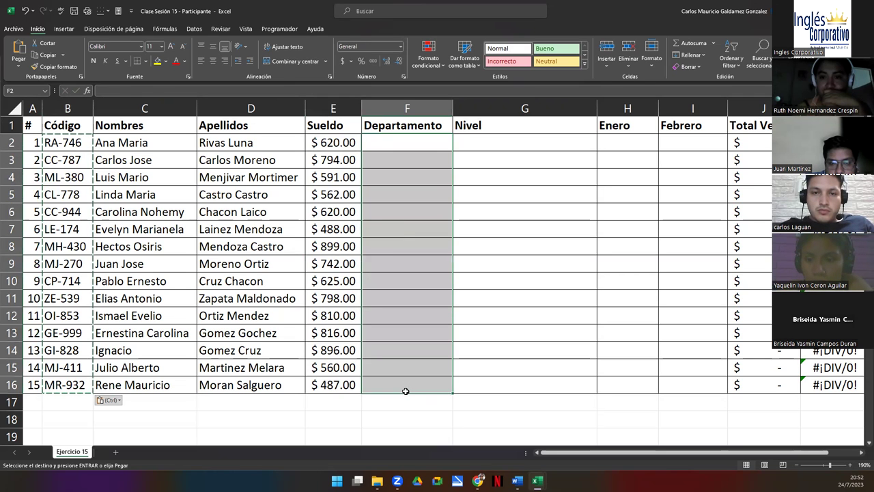
scroll(93, 362, down, 5)
scroll(86, 280, up, 5)
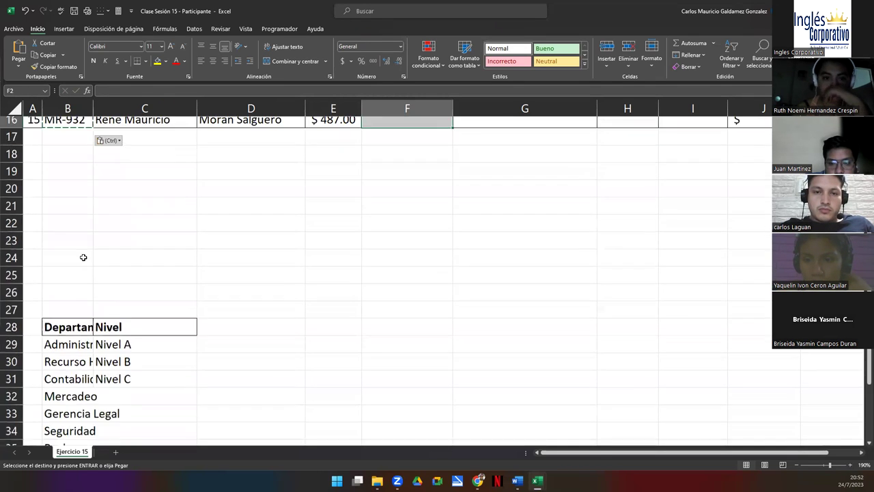
double_click(93, 109)
click(55, 352)
drag(55, 353, 63, 422)
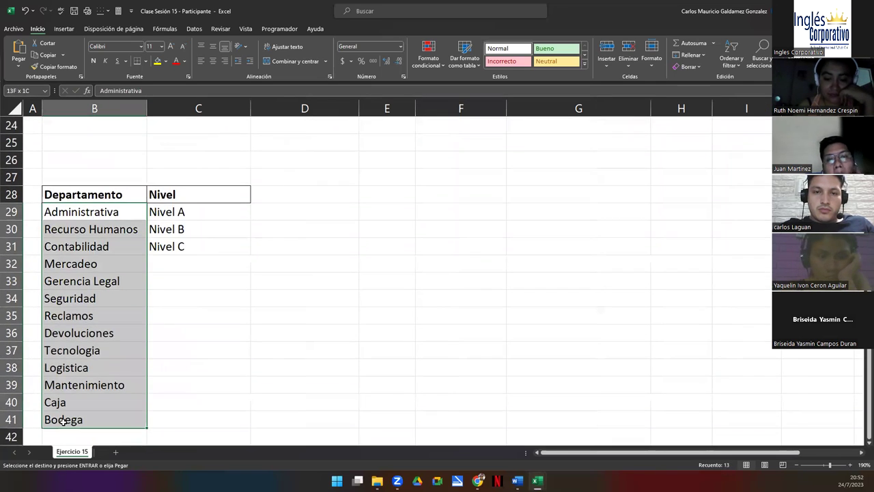
scroll(318, 371, up, 8)
Review the input-message and error-message options of Data Validation for Departamento cells F2:F16 and cancel without applying them
drag(448, 145, 460, 385)
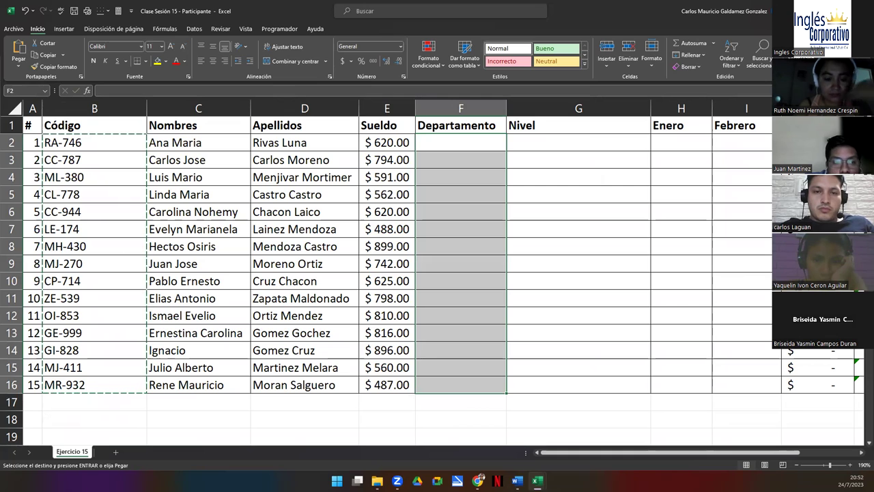
click(283, 175)
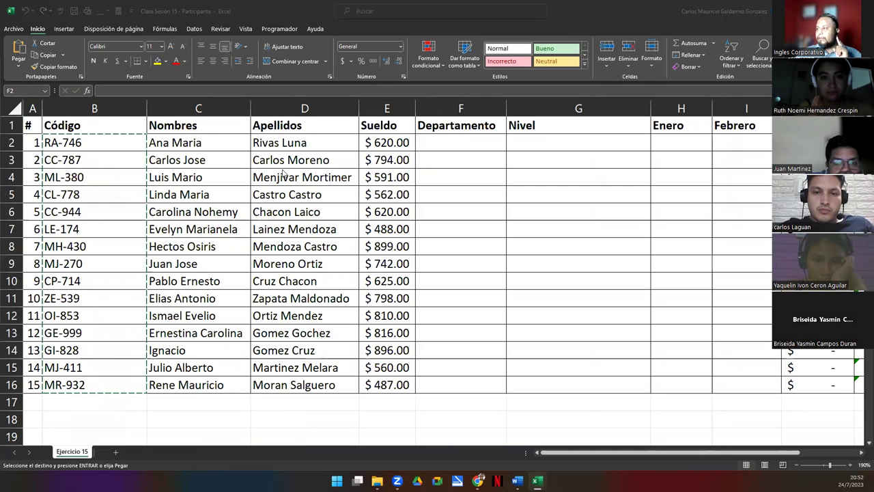
click(443, 141)
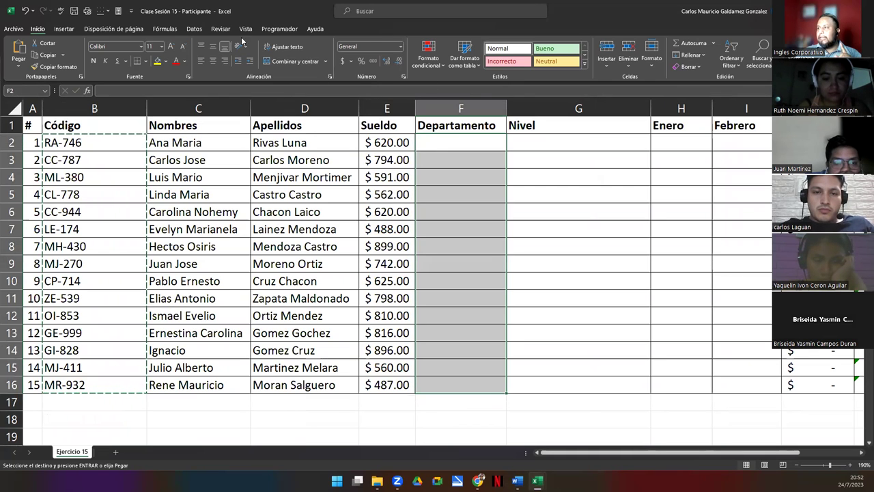
click(195, 30)
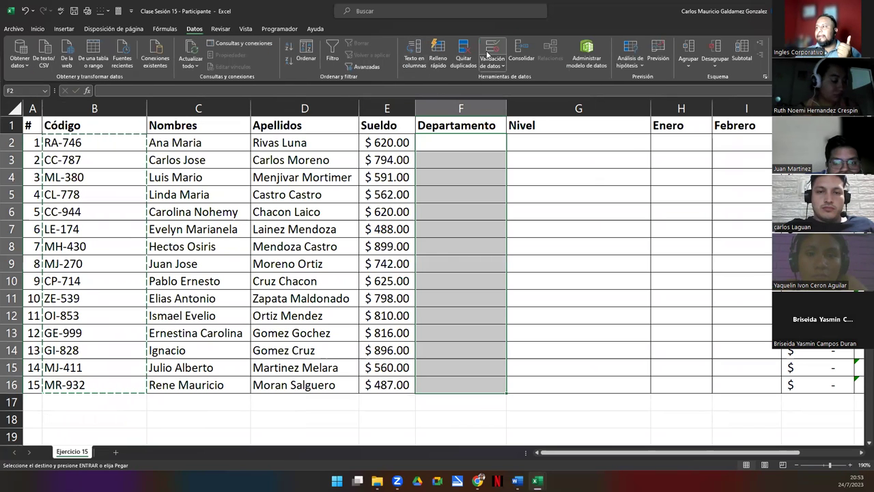
click(511, 114)
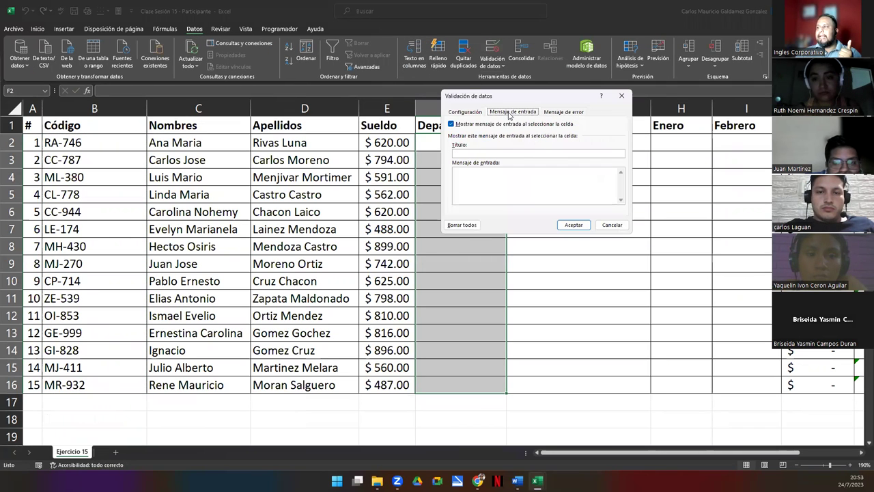
click(572, 113)
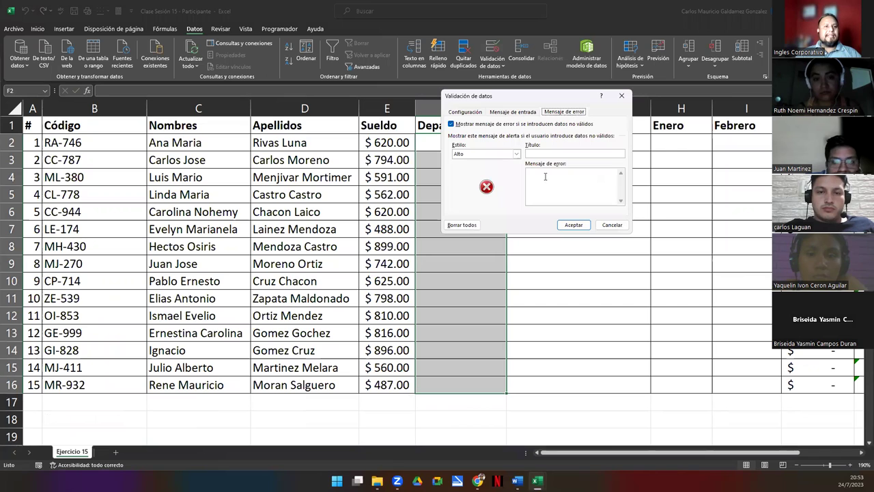
click(601, 225)
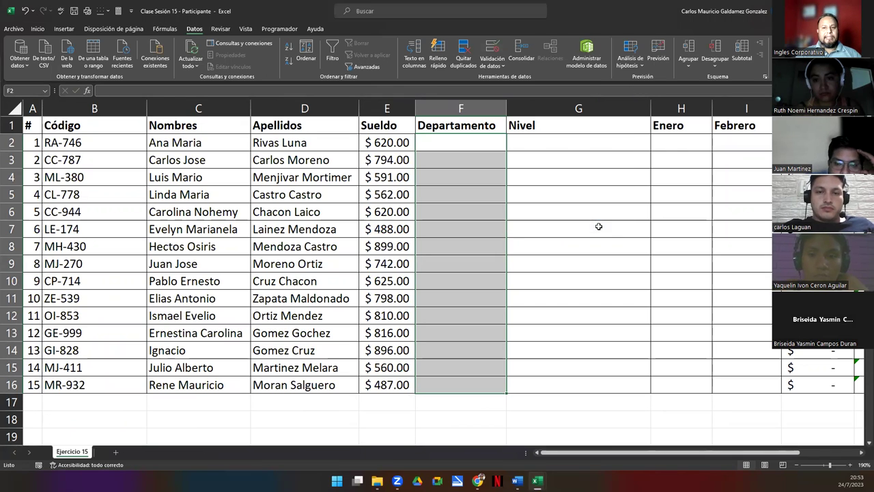
Inspect the Departamento range F2:F16 and the stored content of Sueldo cell E2 without changing it
click(429, 141)
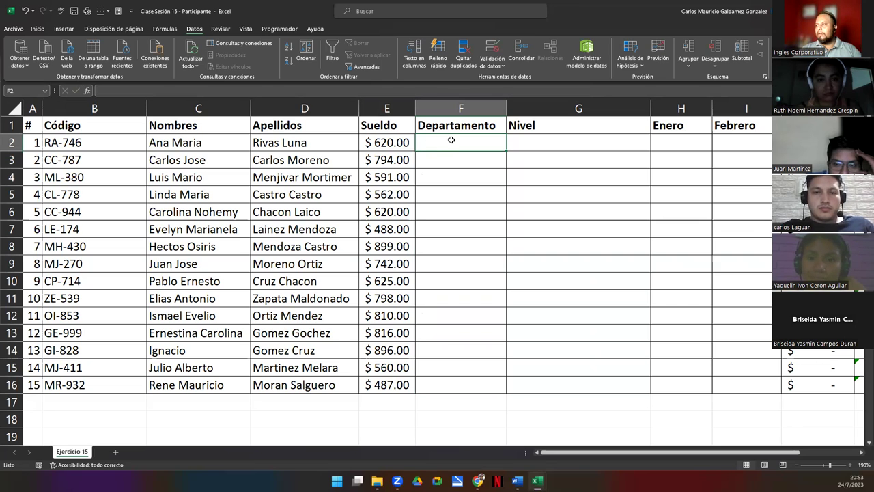
drag(451, 139, 456, 385)
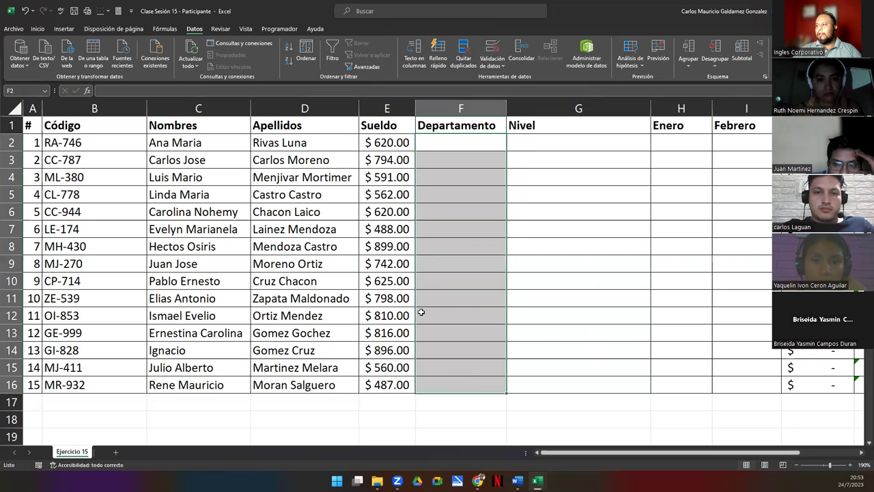
double_click(379, 146)
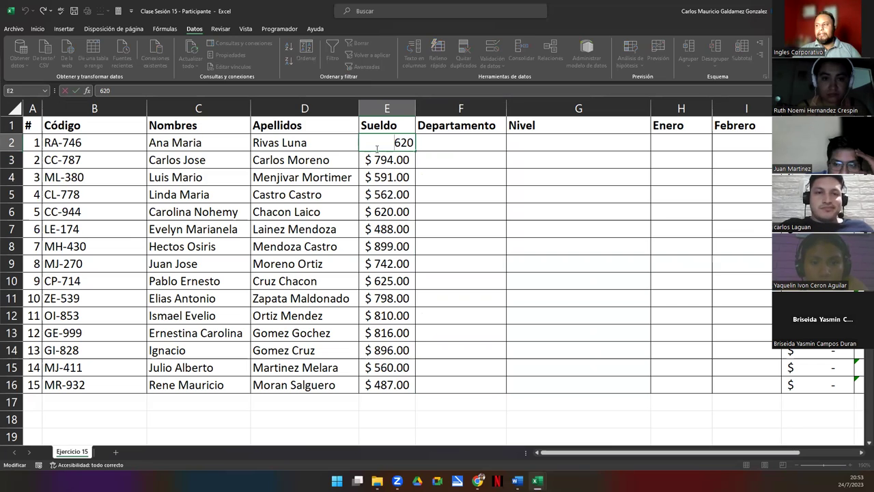
click(405, 280)
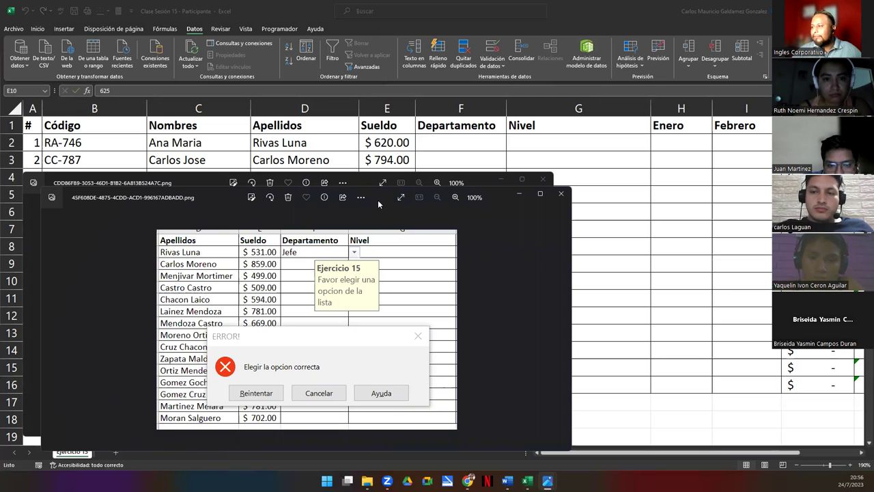
Examine and arrange the example images showing input and error messages for the validated Departamento and Nivel columns
key(Right)
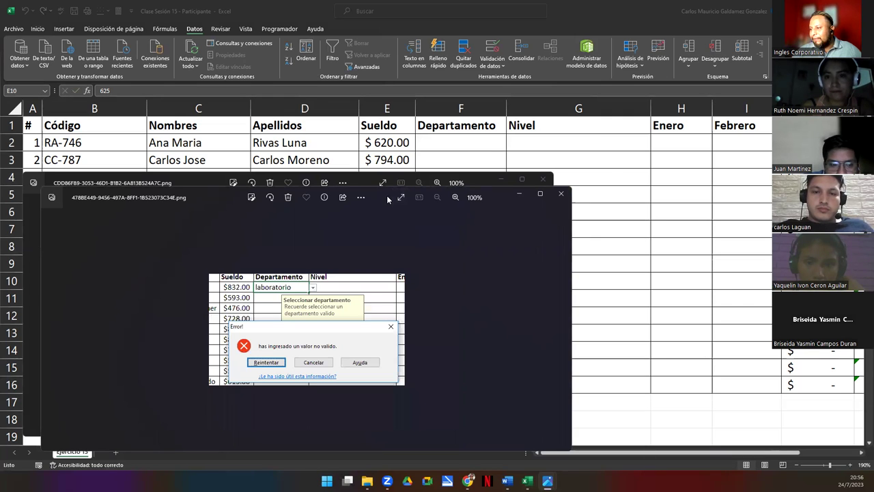
drag(387, 198, 644, 72)
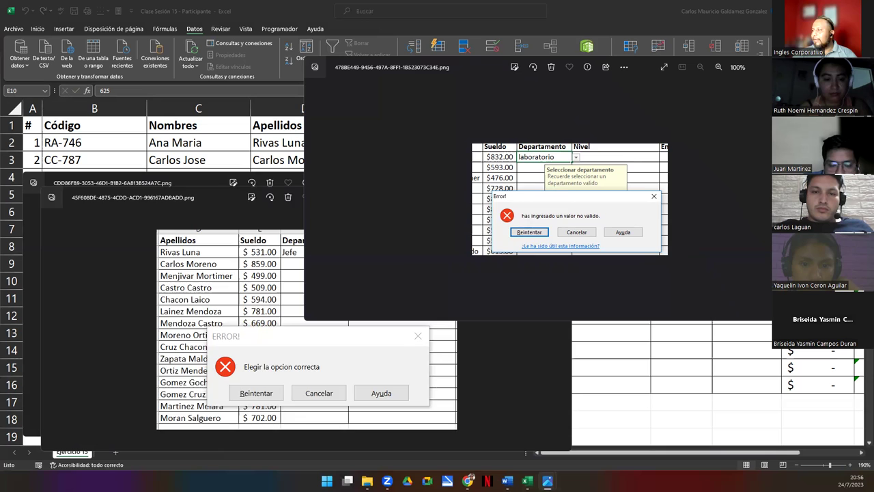
click(390, 258)
key(Right)
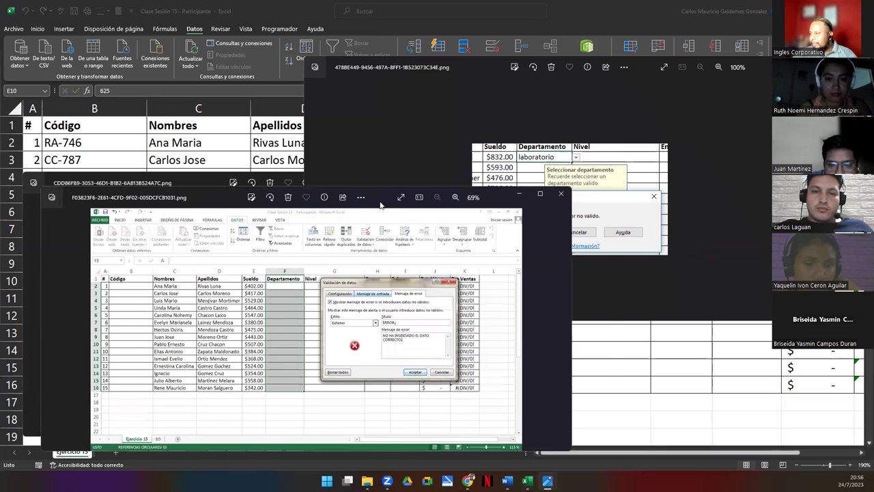
drag(381, 202, 419, 155)
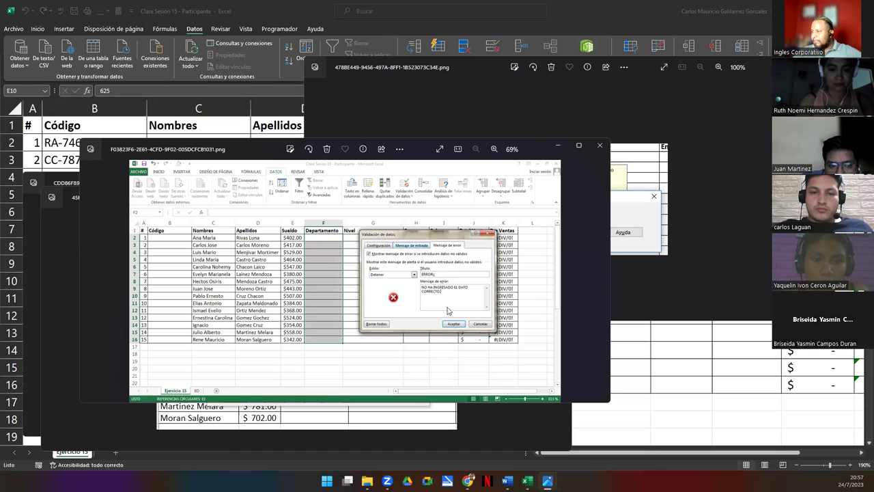
click(694, 249)
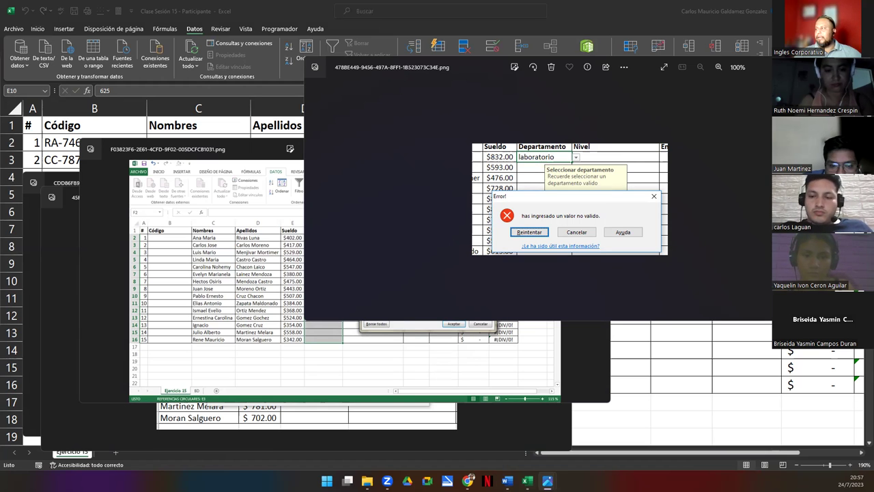
Close all the open example images and return to the Ejercicio 15 worksheet in Excel at cell E8
key(alt+F4)
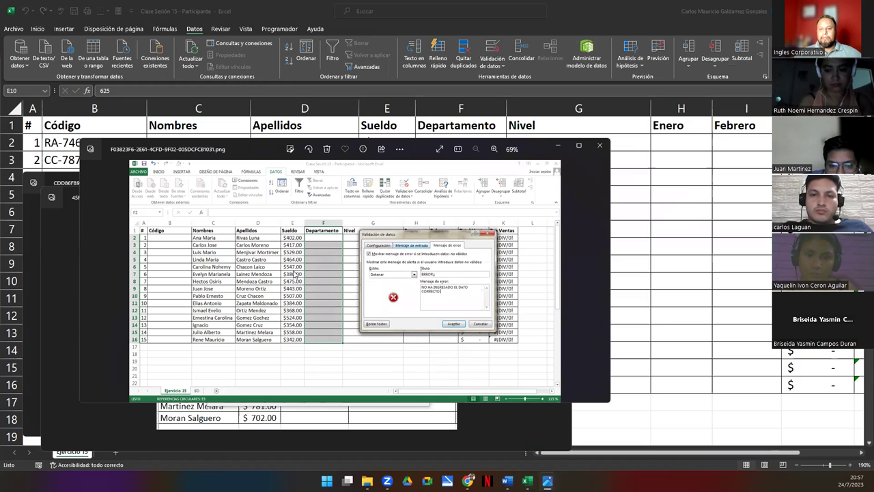
click(600, 145)
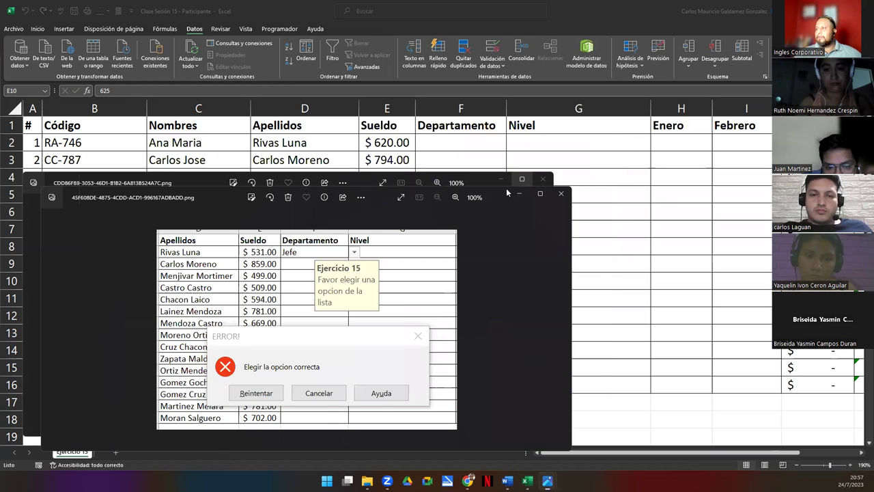
click(560, 196)
click(547, 179)
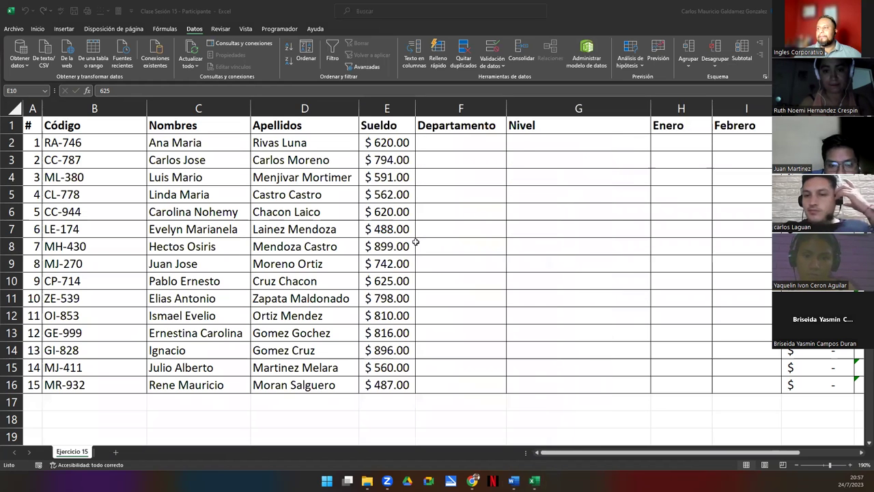
click(363, 245)
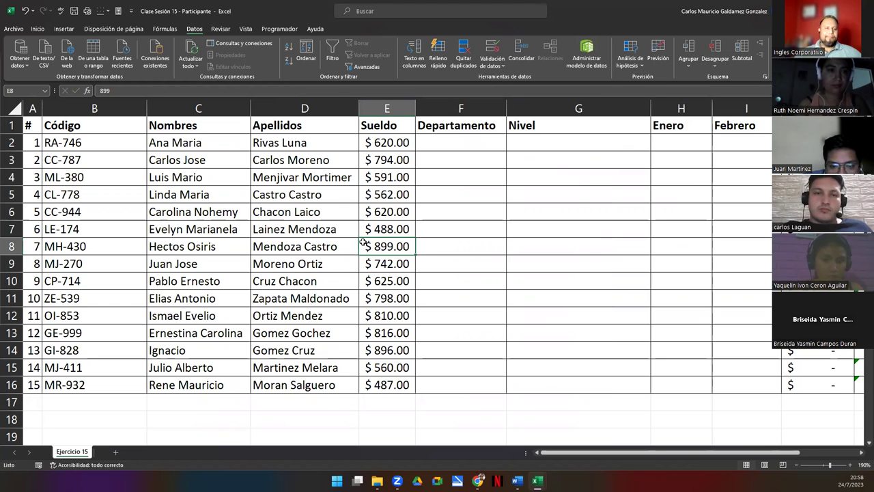
Review the Departamento range F2:F16 and the Data Validation command description without applying a rule
drag(447, 144, 457, 378)
click(433, 144)
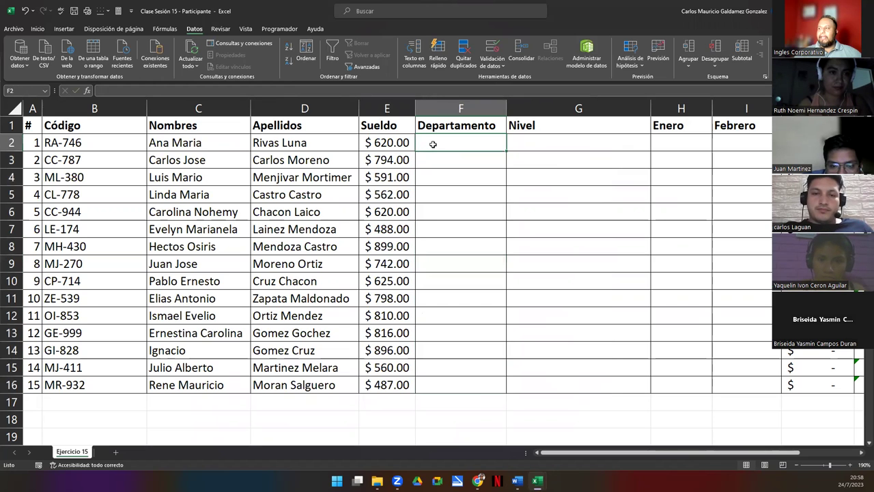
drag(428, 140, 458, 389)
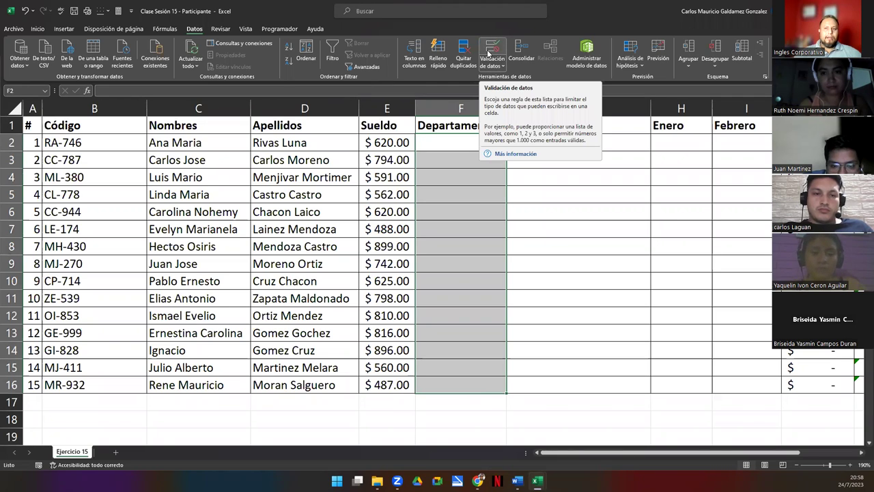
click(464, 174)
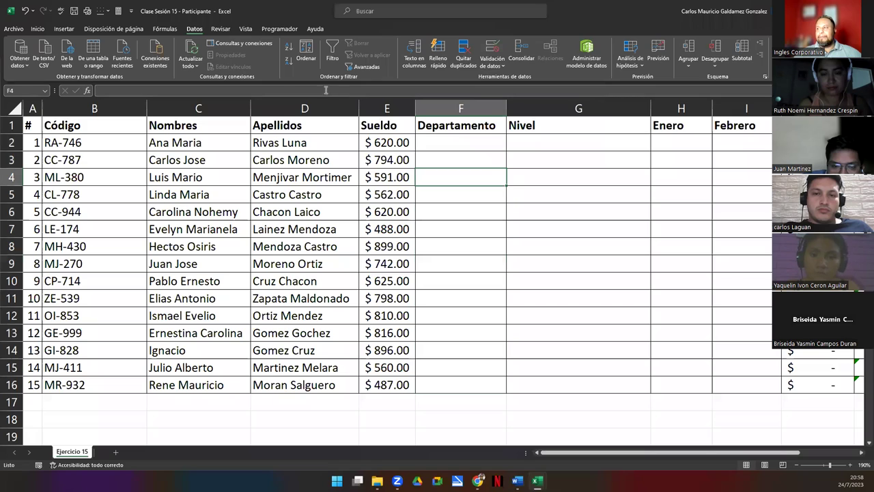
Try an ActiveX list box across the Departamento and Nivel columns at row 6 and undo it
click(282, 29)
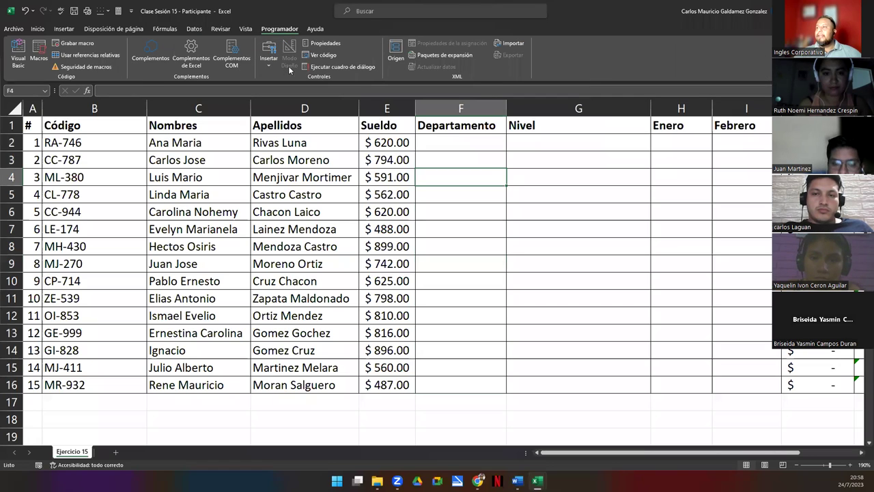
click(266, 62)
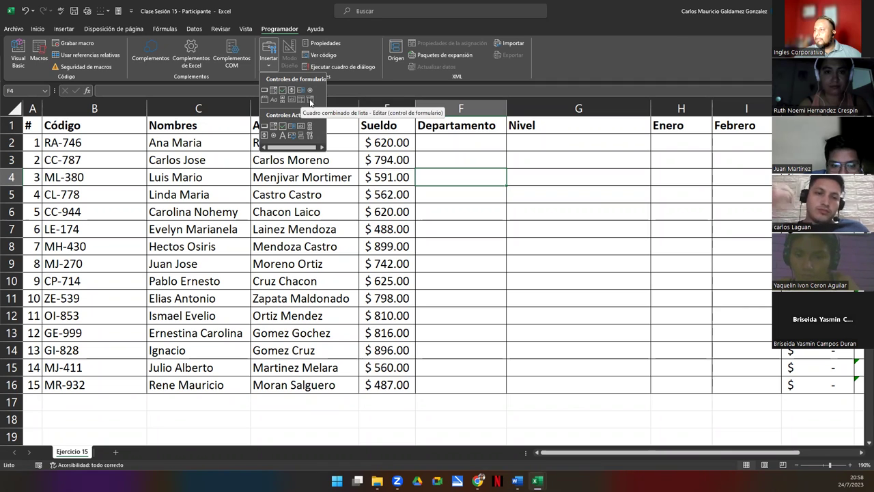
click(275, 128)
drag(423, 200, 535, 221)
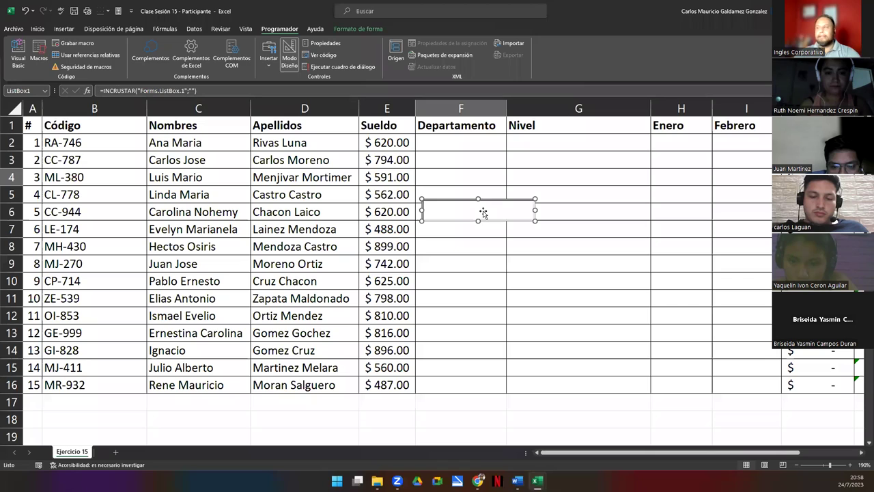
key(ctrl+z)
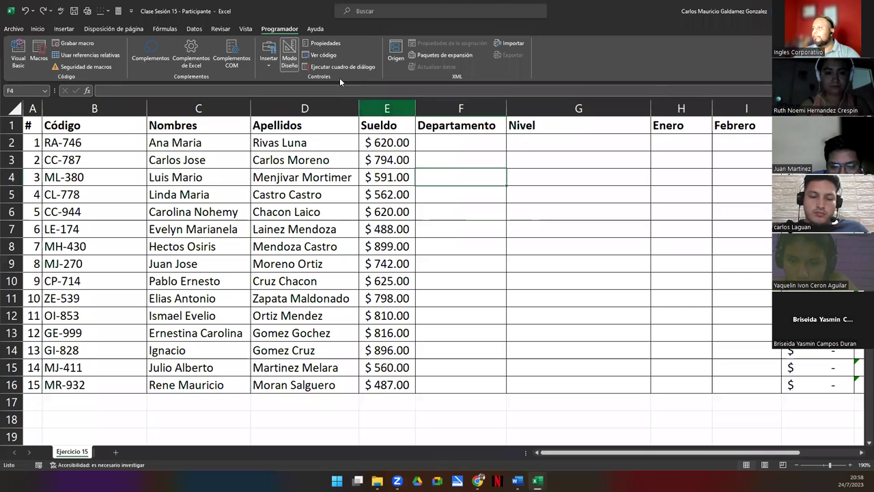
Insert an ActiveX combo box at Departamento row 6, move it up beside row 3 and show its properties
click(268, 69)
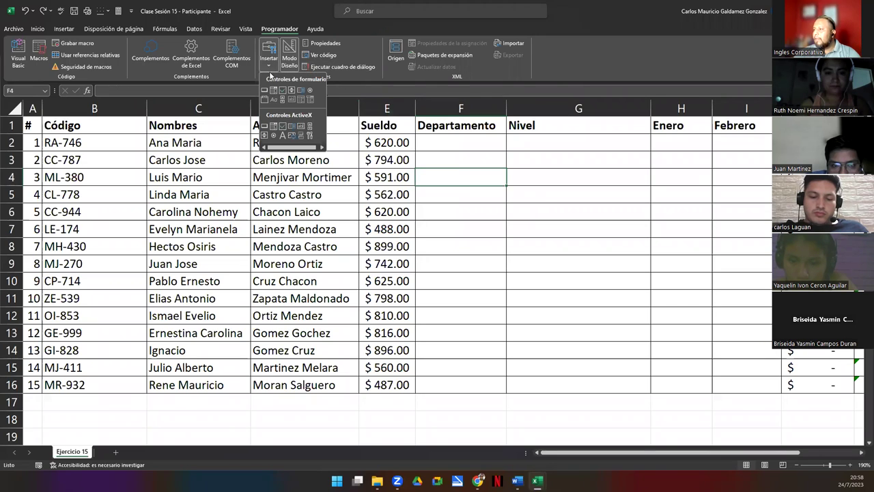
click(276, 127)
drag(416, 198, 525, 224)
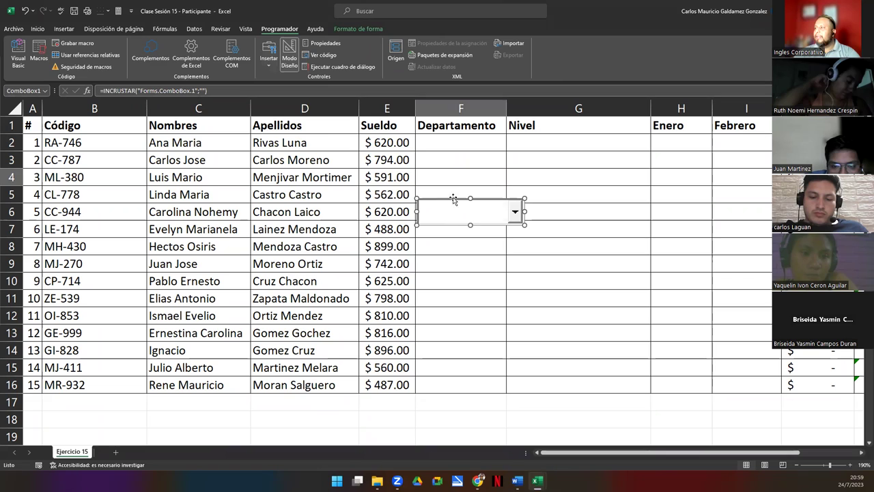
drag(476, 216, 528, 164)
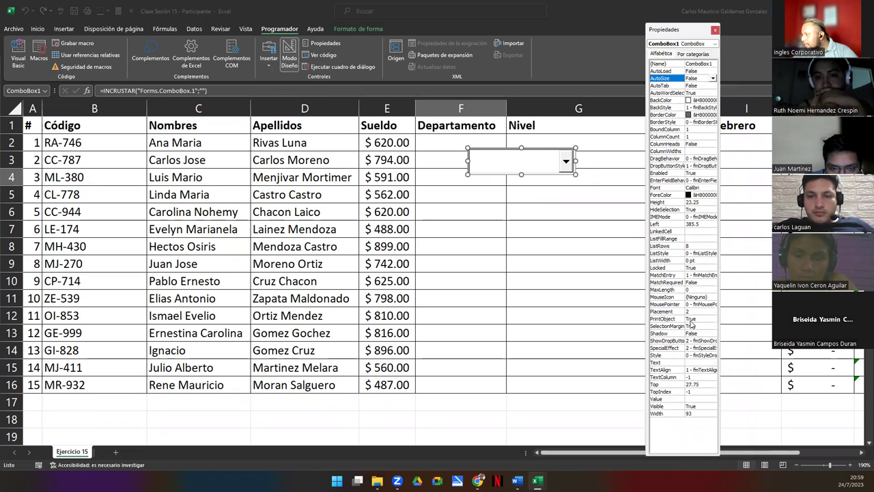
Set the combo box's Text property to Mercadeo and move the control over Departamento rows 3 and 4
click(692, 363)
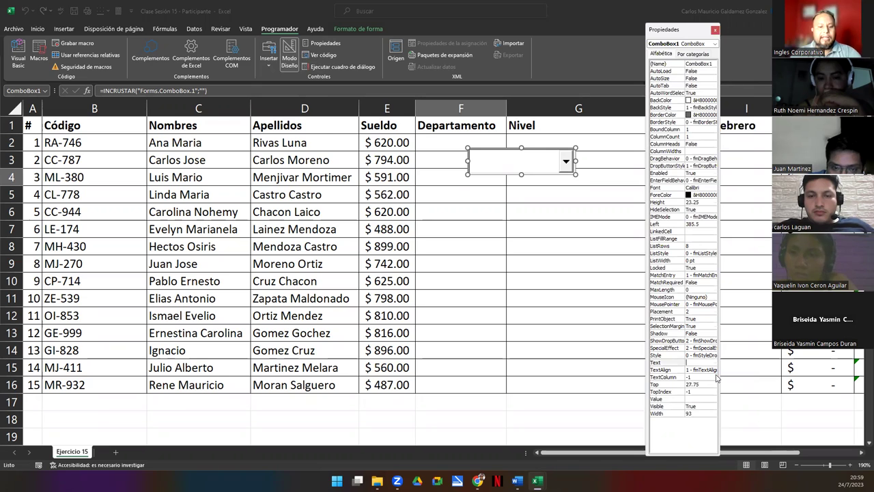
text(Mercade)
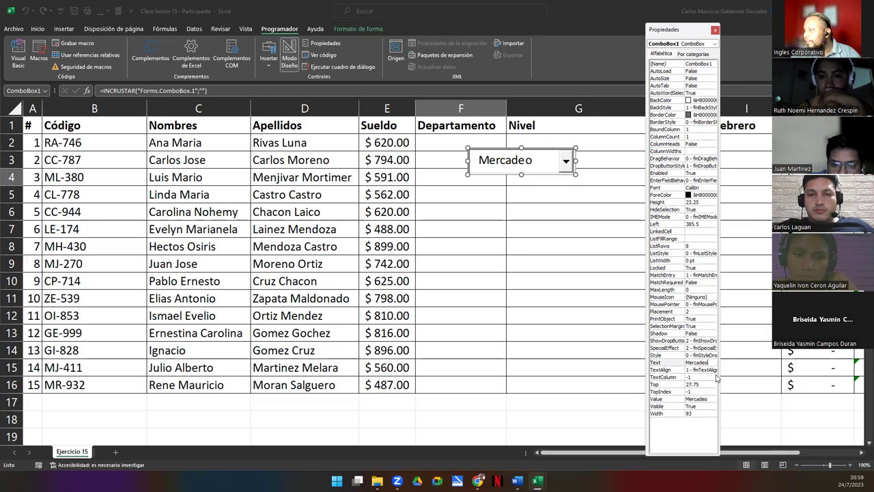
text(o)
key(Return)
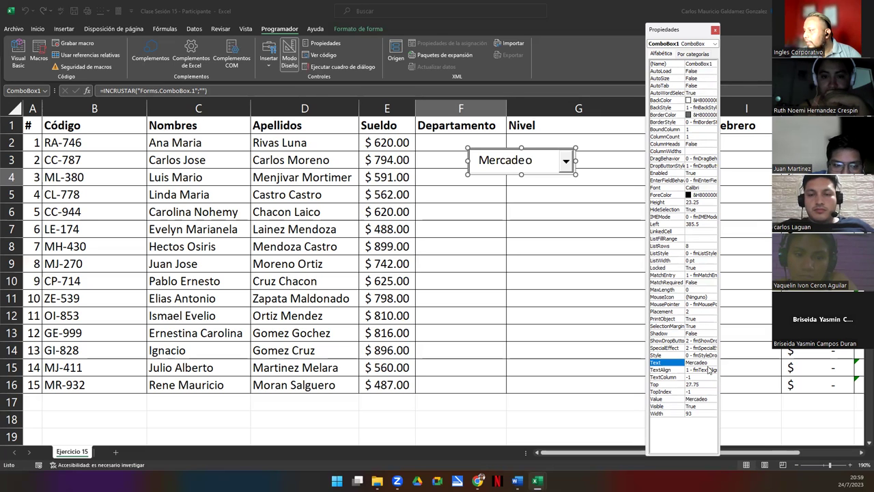
click(711, 363)
key(Return)
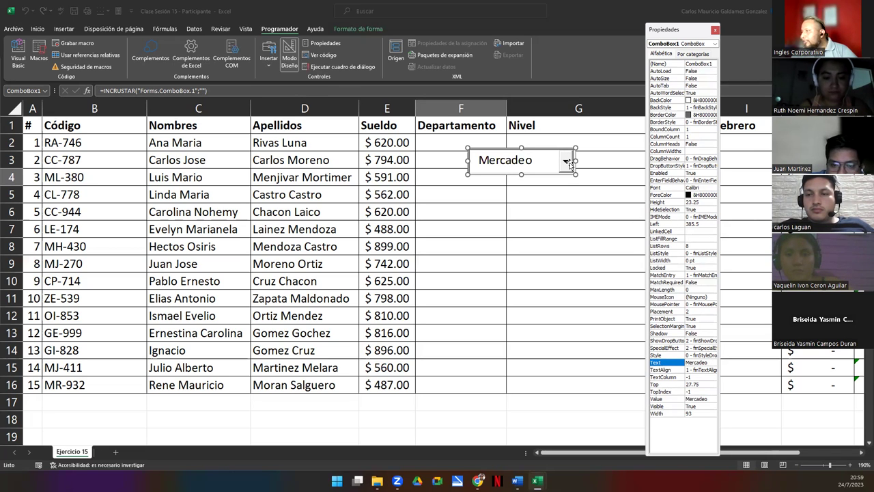
drag(549, 171, 512, 180)
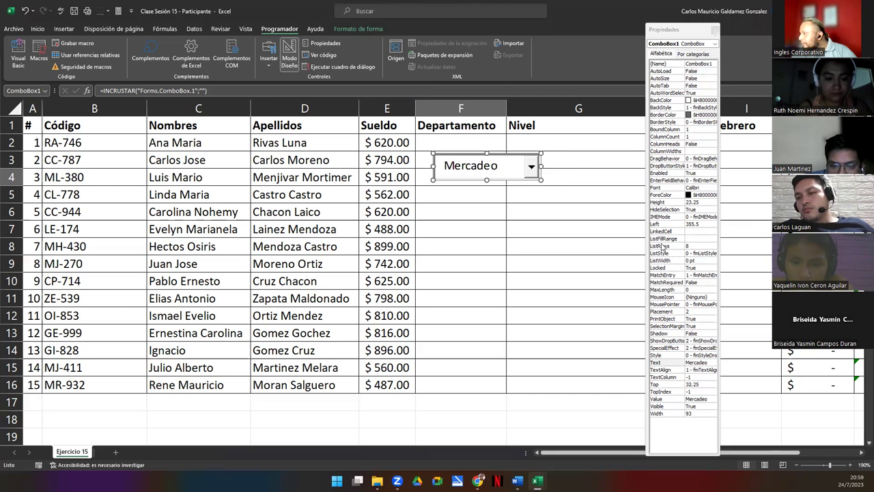
Inspect the combo box's ListRows, ListStyle and Value properties without changing them
click(696, 245)
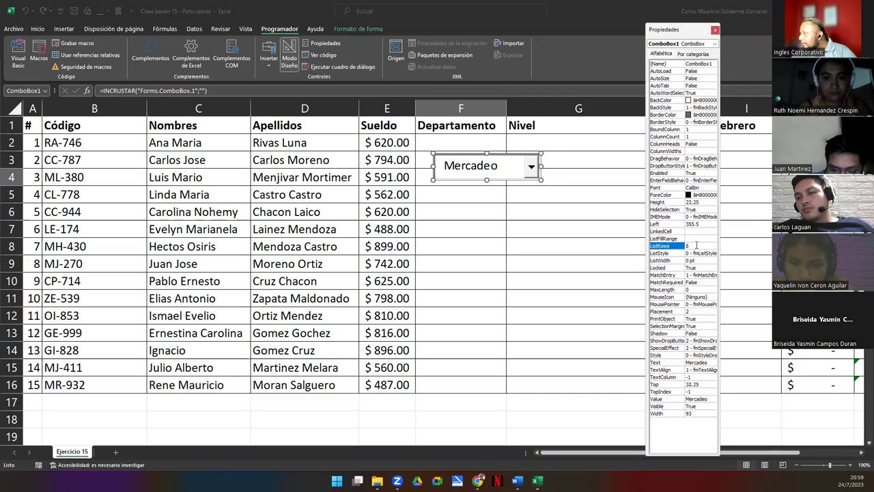
click(700, 254)
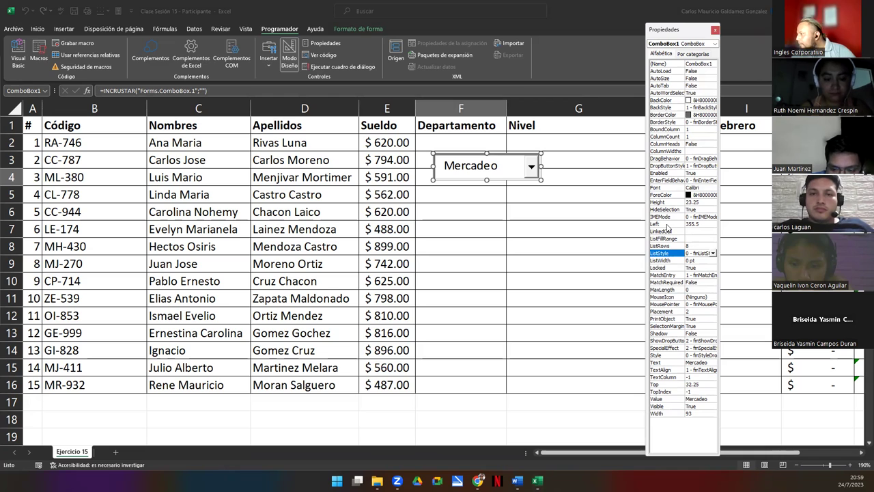
click(699, 399)
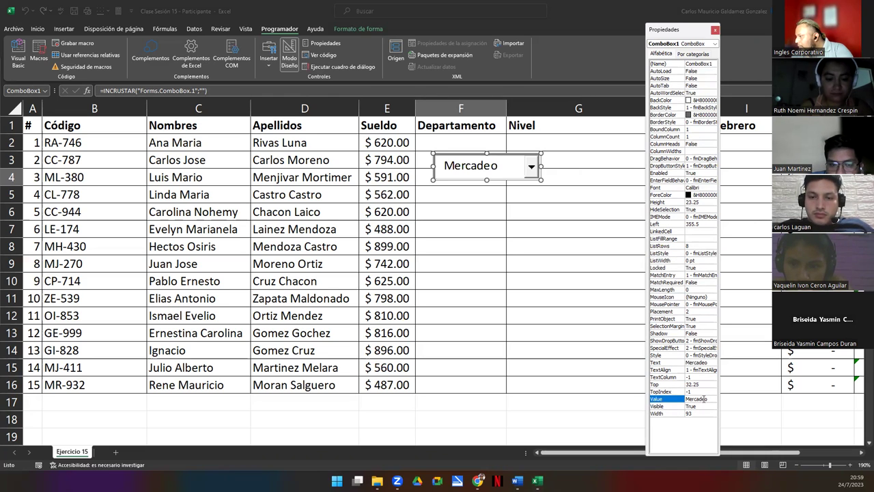
click(710, 398)
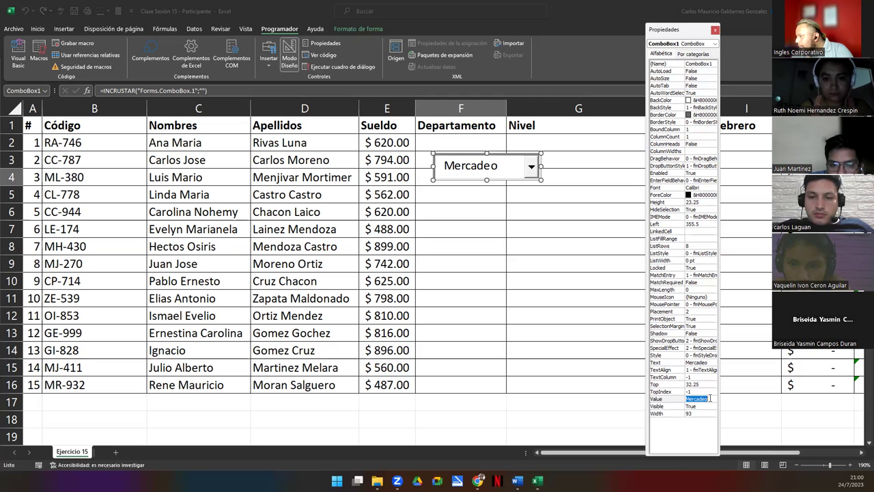
click(660, 399)
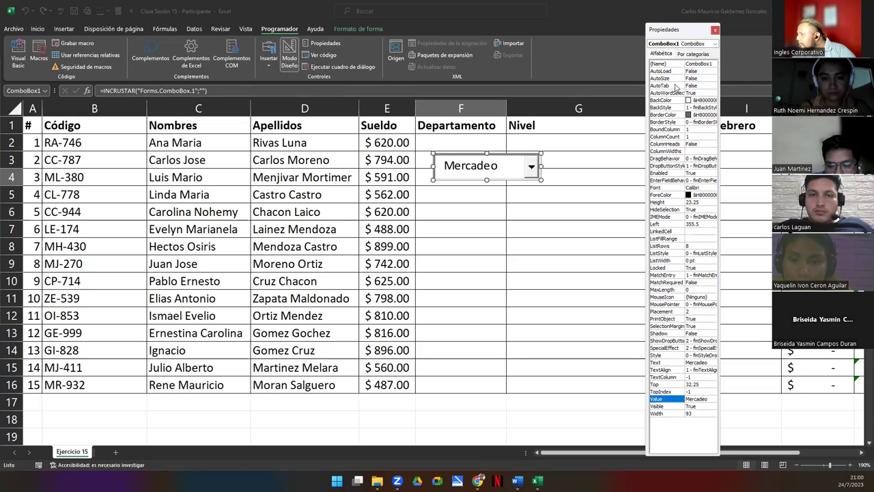
Resize and reposition the combo box over Departamento cell F2, and delete the control
click(482, 178)
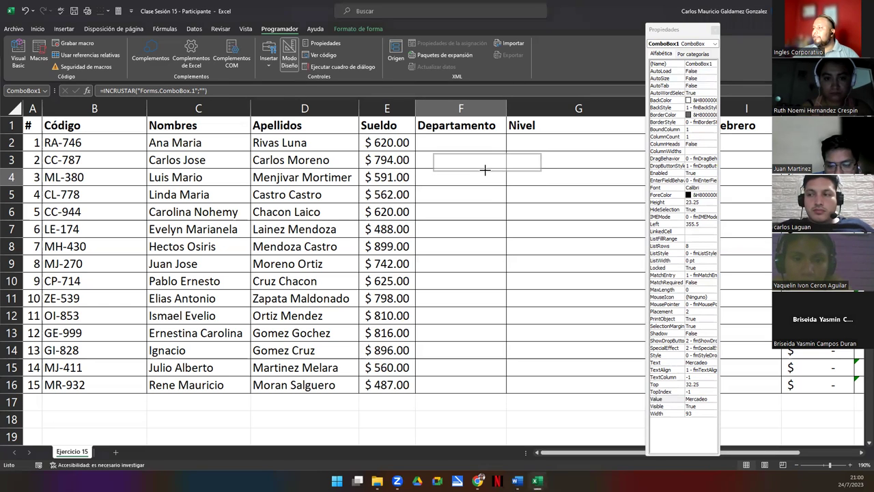
click(483, 180)
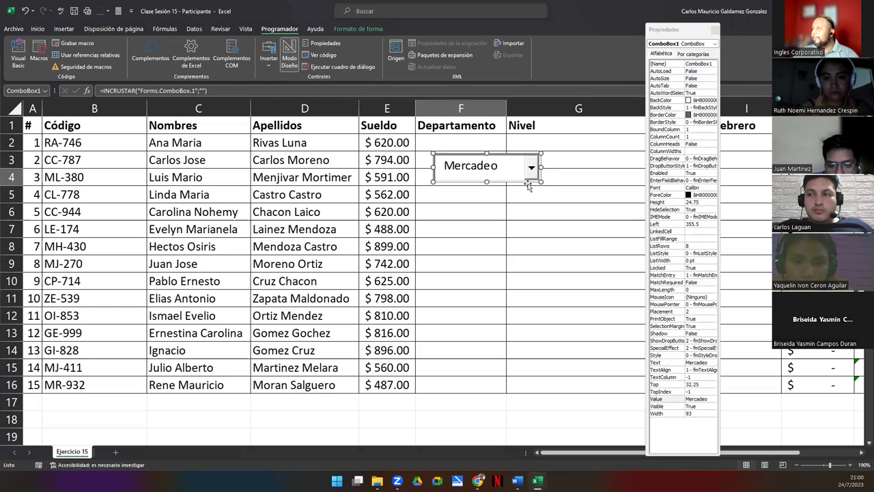
drag(540, 182, 485, 150)
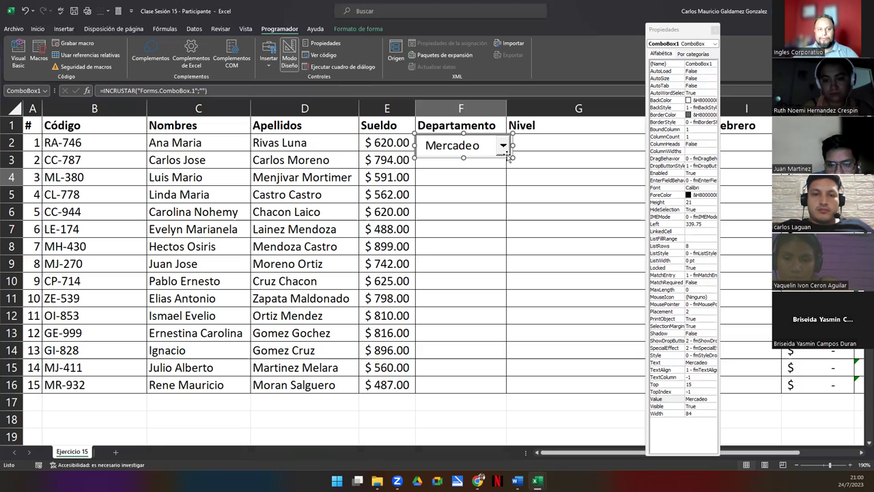
key(Delete)
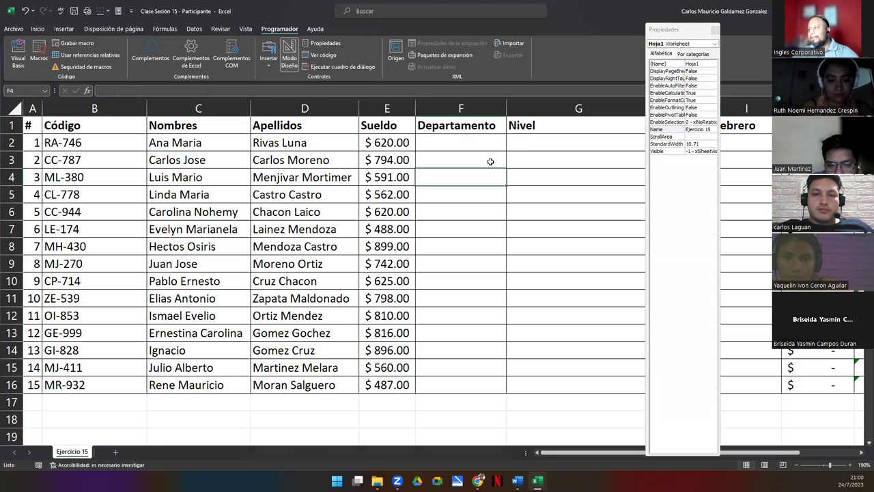
Insert a form-control combo box in the Departamento column, close the properties window and move the control over cell F2
click(463, 145)
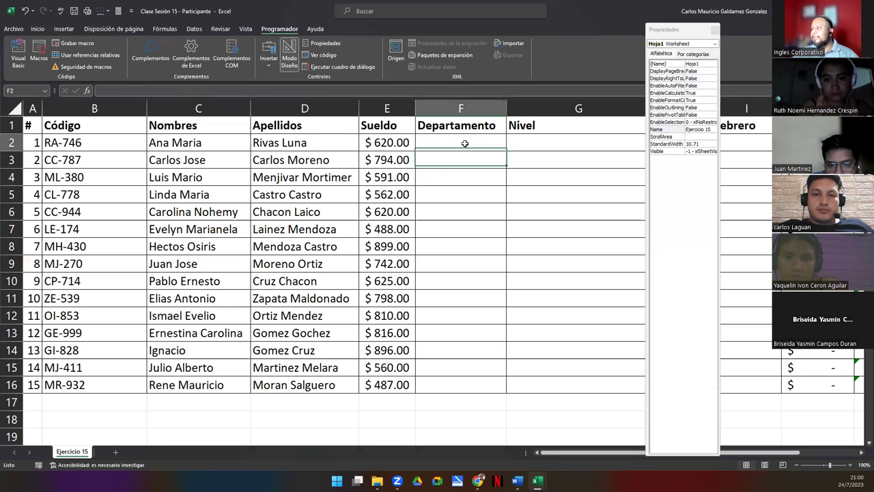
click(269, 56)
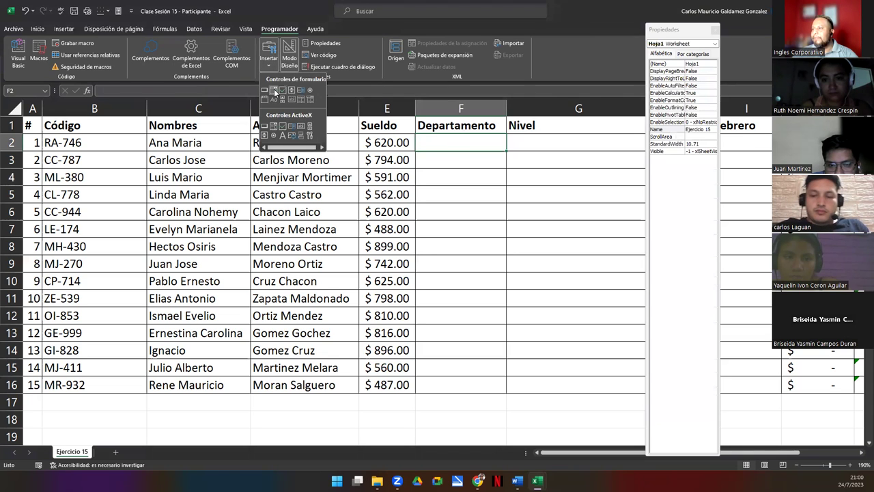
click(299, 102)
drag(437, 161, 525, 182)
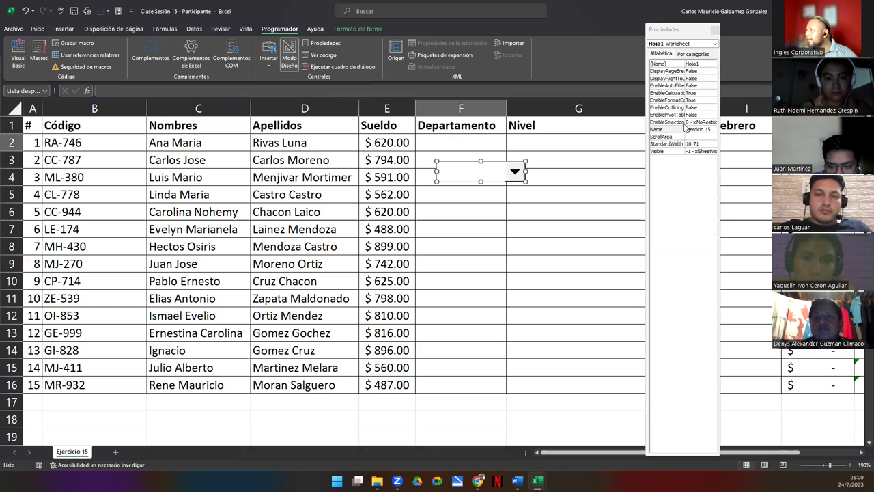
click(697, 59)
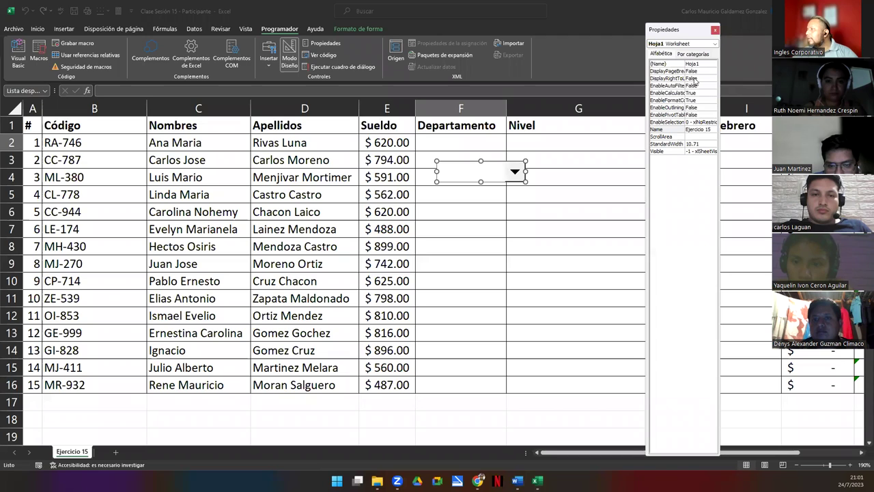
click(715, 29)
drag(511, 168, 498, 143)
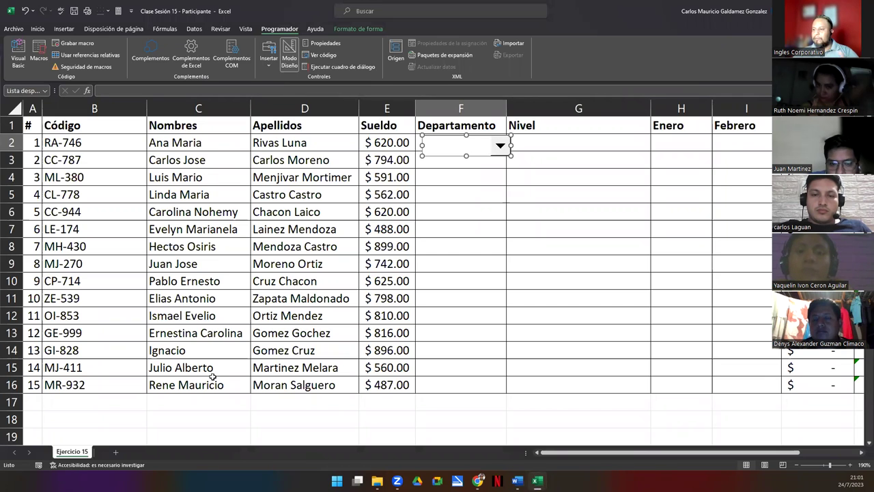
Review the Departamento and Nivel source lists starting at row 28, and delete the combo box over cell F2
scroll(152, 384, down, 5)
scroll(131, 376, down, 5)
scroll(130, 255, up, 5)
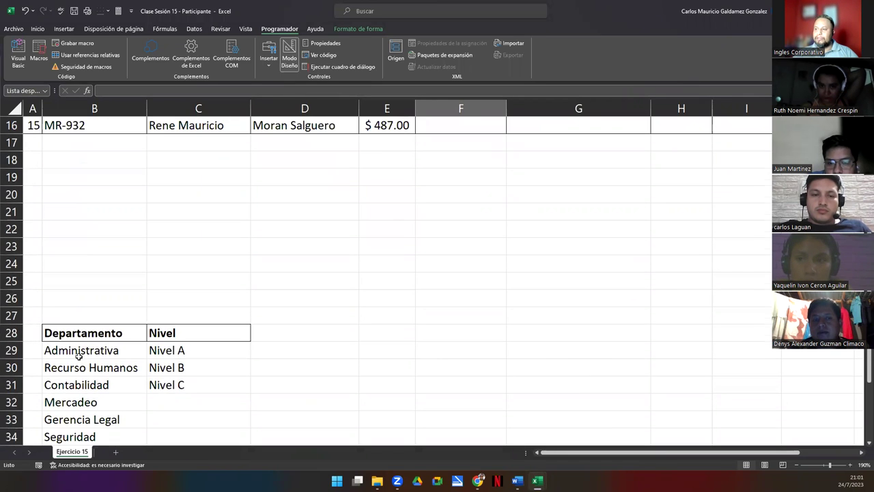
scroll(442, 321, up, 2)
scroll(441, 321, up, 3)
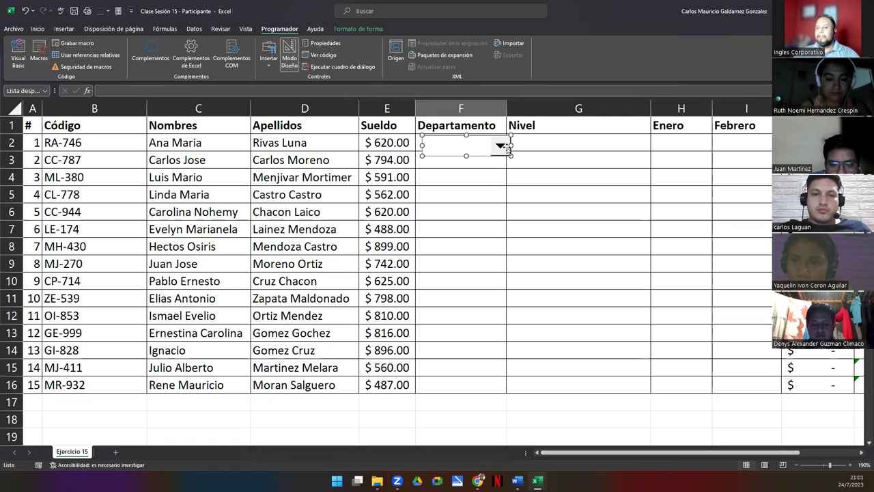
key(Delete)
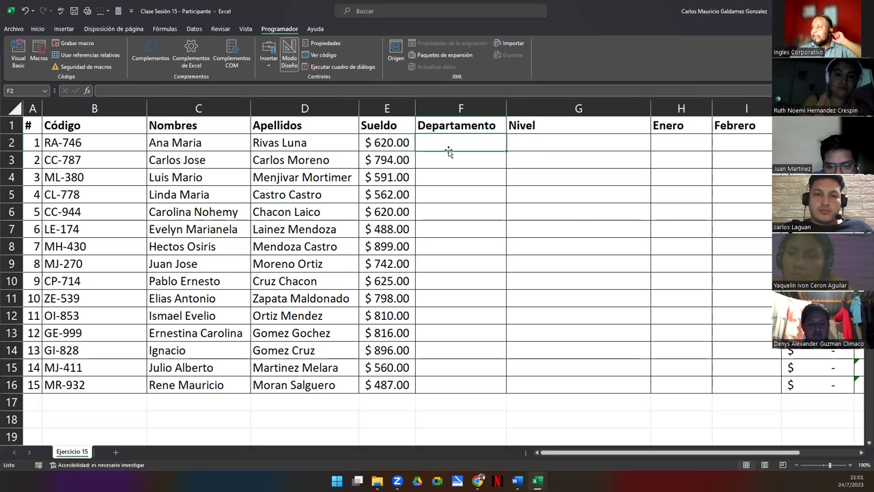
Check the Total Ventas and Pro Ventas formulas in row 13, and select the Enero and Febrero cells H2:I16
mouse_move(546, 149)
mouse_down()
mouse_move(644, 197)
mouse_move(673, 353)
mouse_move(696, 384)
mouse_move(732, 386)
mouse_up()
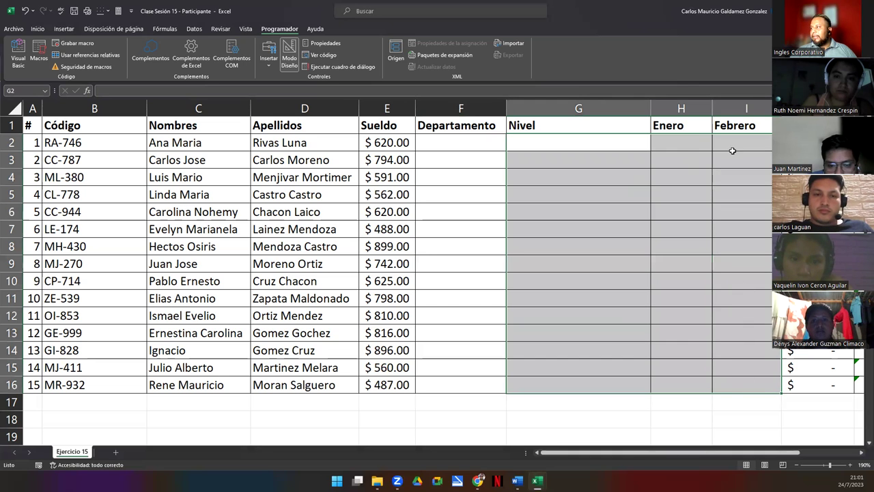
click(816, 332)
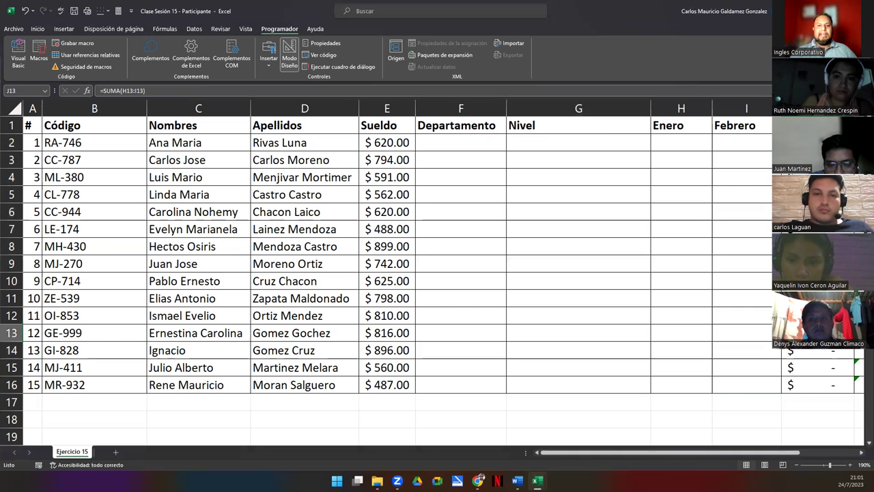
key(Right)
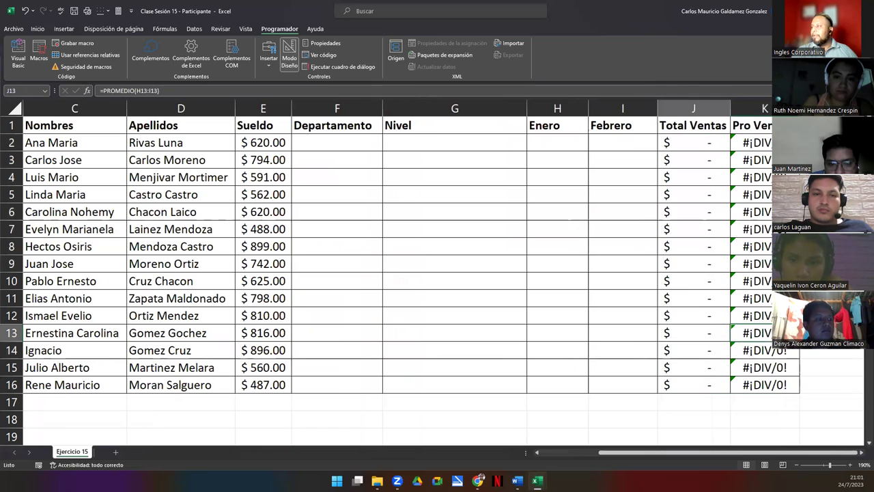
click(693, 315)
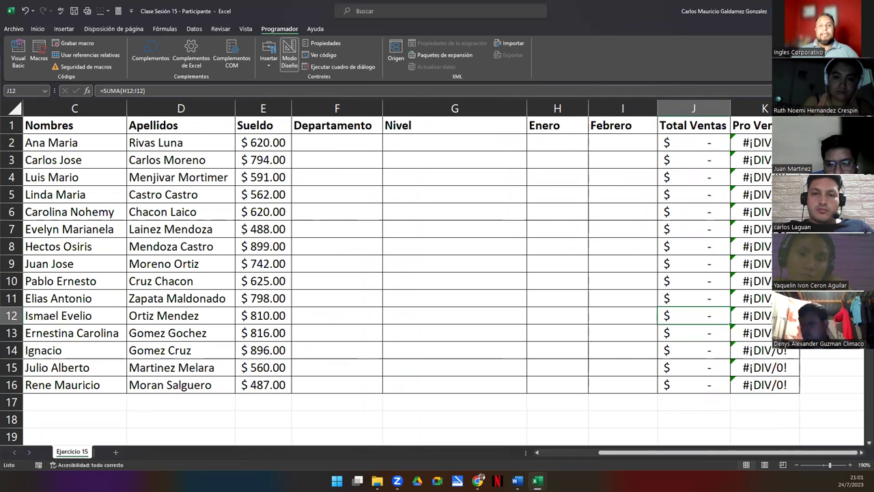
drag(565, 146, 620, 387)
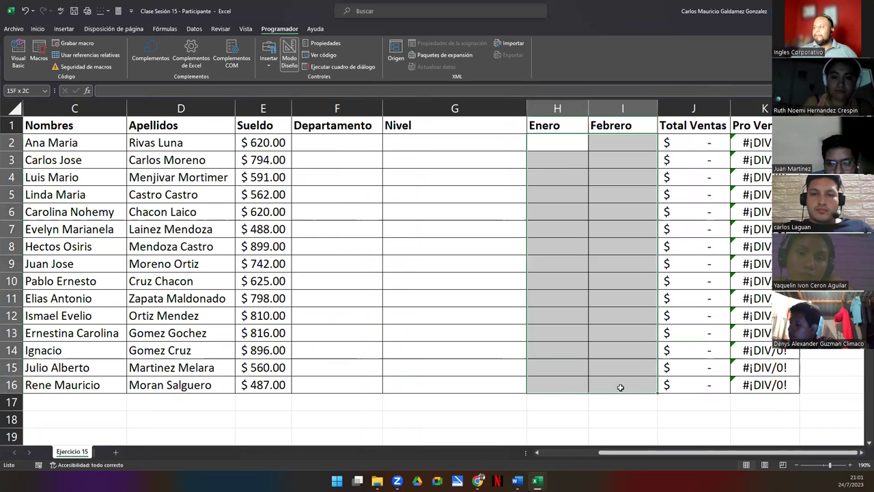
Compare the Nivel column with its source options in C29:C31, and highlight the Departamento and Nivel cells F2:G16
drag(422, 153, 405, 384)
scroll(109, 348, down, 5)
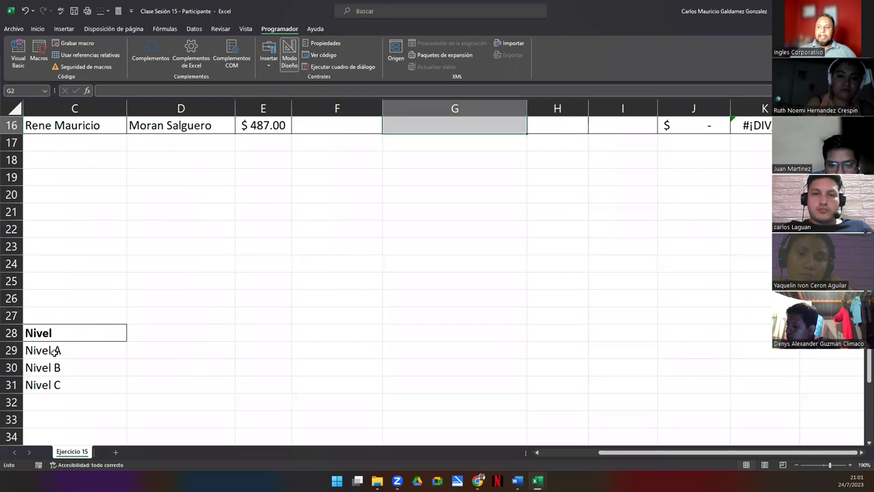
drag(86, 351, 86, 384)
scroll(327, 360, up, 5)
drag(359, 151, 461, 381)
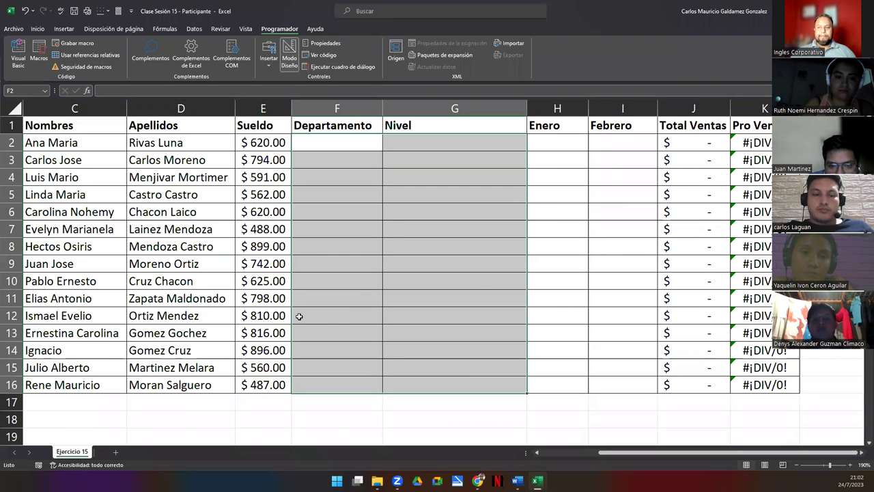
click(393, 282)
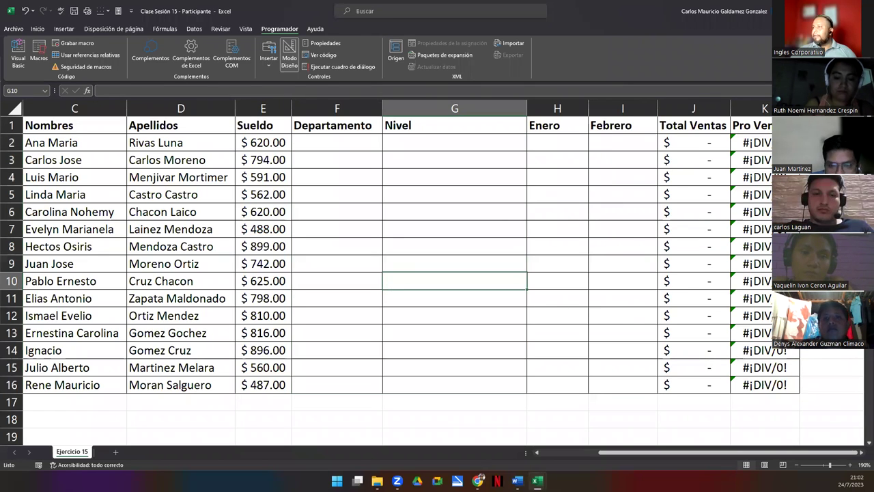
Switch from the workbook to the full-screen class presentation
key(alt+Tab)
key(alt+Tab)
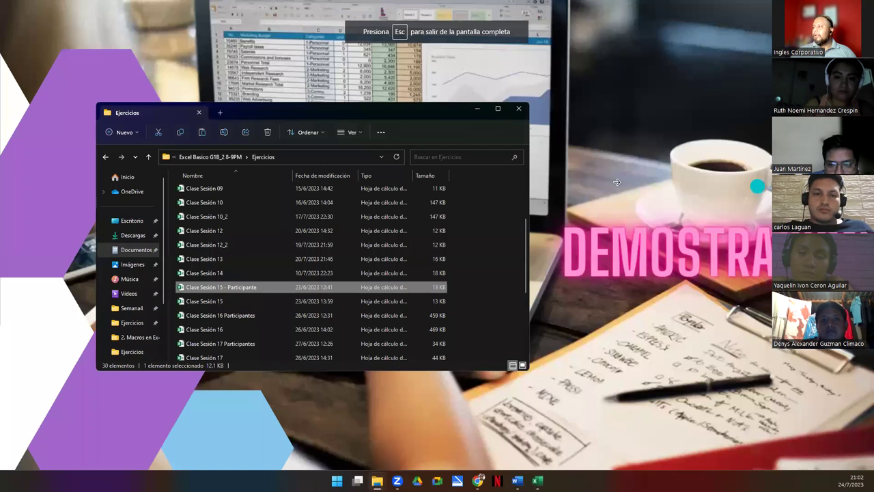